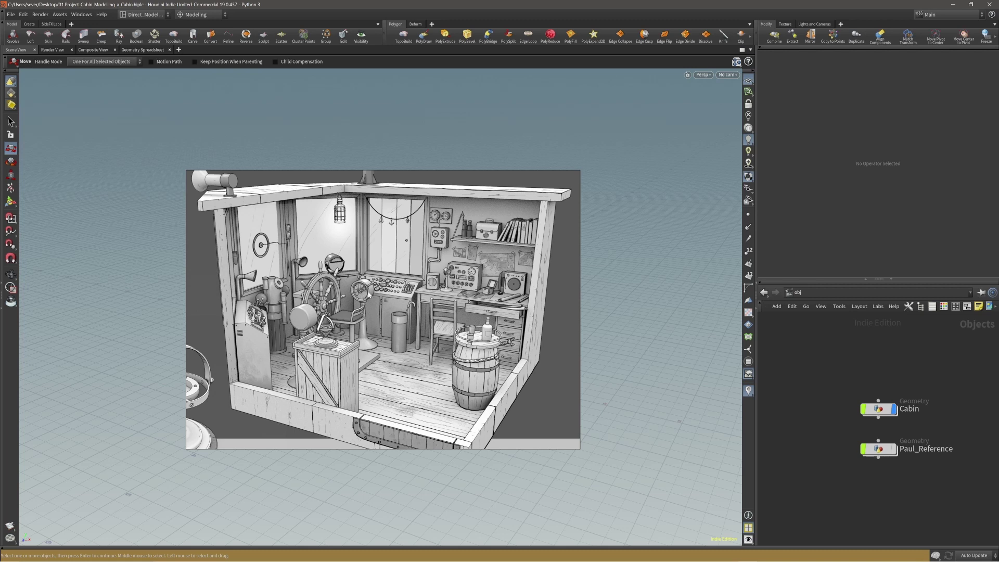
- Examine the full cabin reference drawing and clear it away from the blocked-out cabin model
{"action": "double_click", "coordinate": [338, 368]}
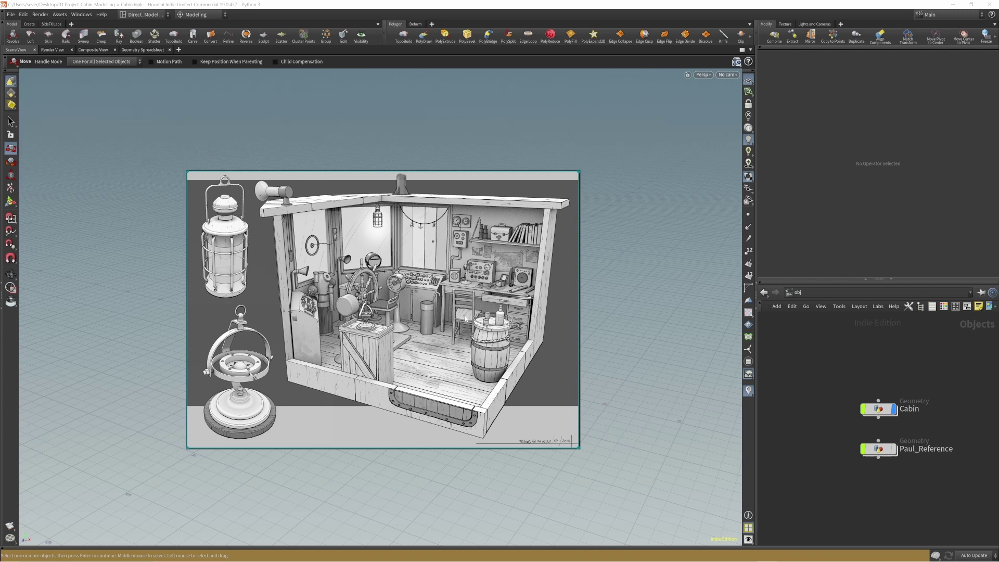
{"action": "right_click", "coordinate": [396, 305]}
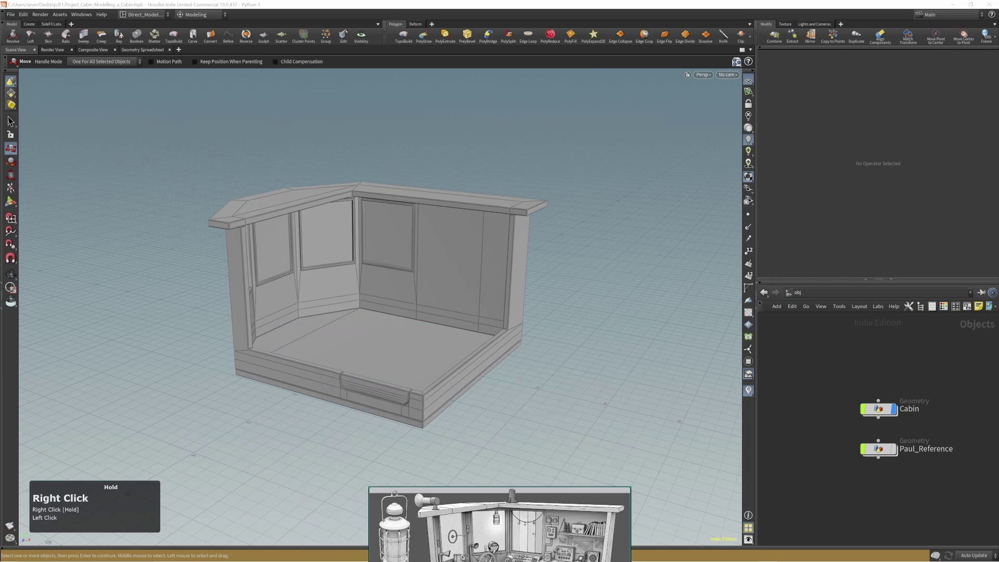
{"action": "left_click", "coordinate": [510, 437]}
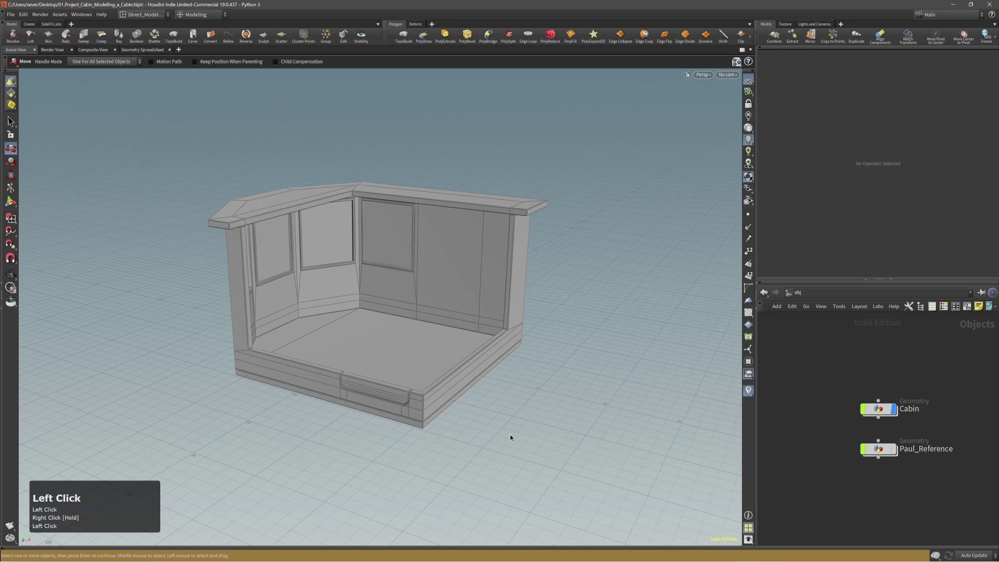
{"action": "left_click", "coordinate": [404, 294]}
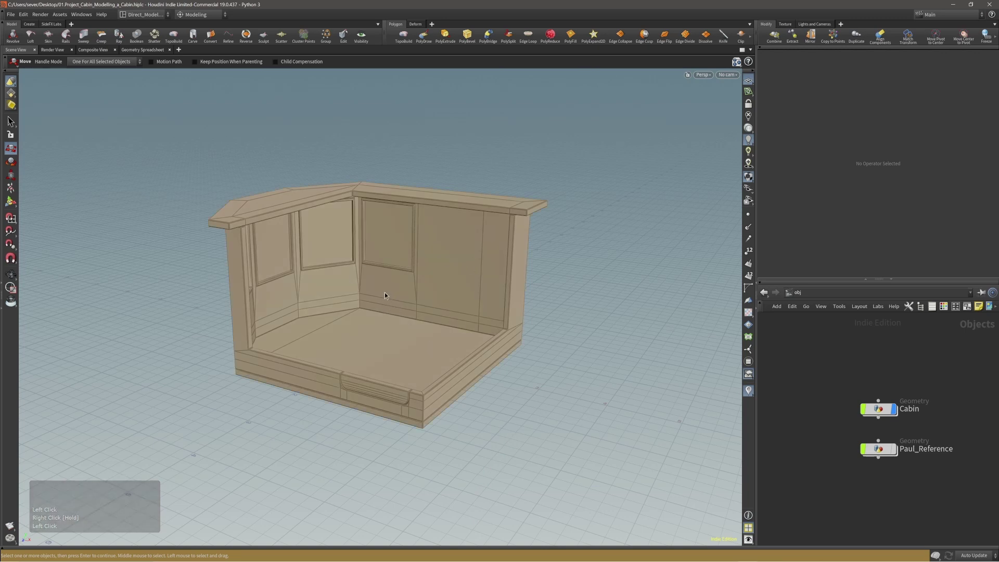
- Open the Cabin object's network and compare the model with the edit1 node bypassed and active
{"action": "double_click", "coordinate": [878, 410]}
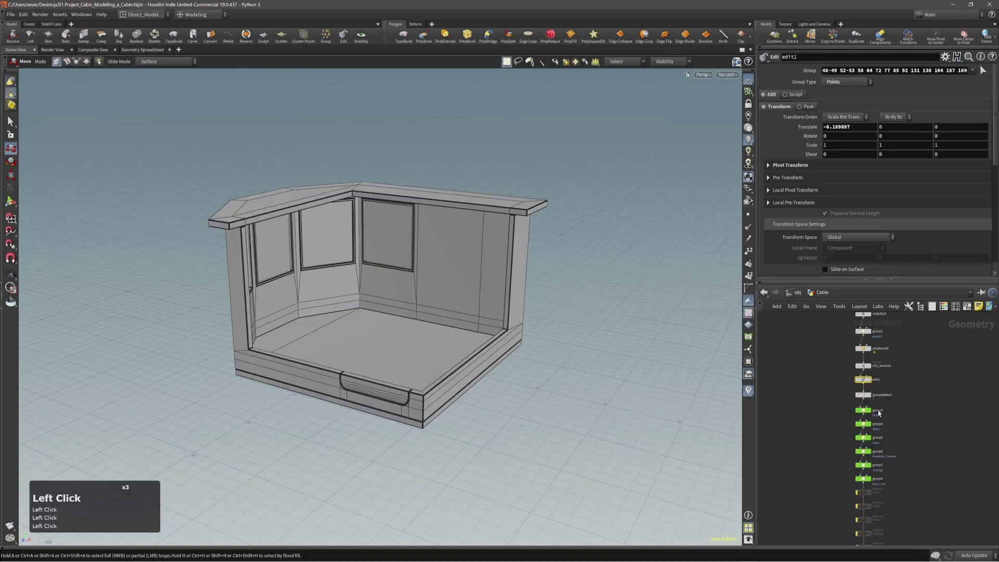
{"action": "middle_click_drag", "start_coordinate": [912, 416], "coordinate": [919, 395]}
{"action": "scroll", "coordinate": [926, 414], "scroll_direction": "up", "scroll_amount": 1}
{"action": "left_click", "coordinate": [876, 381]}
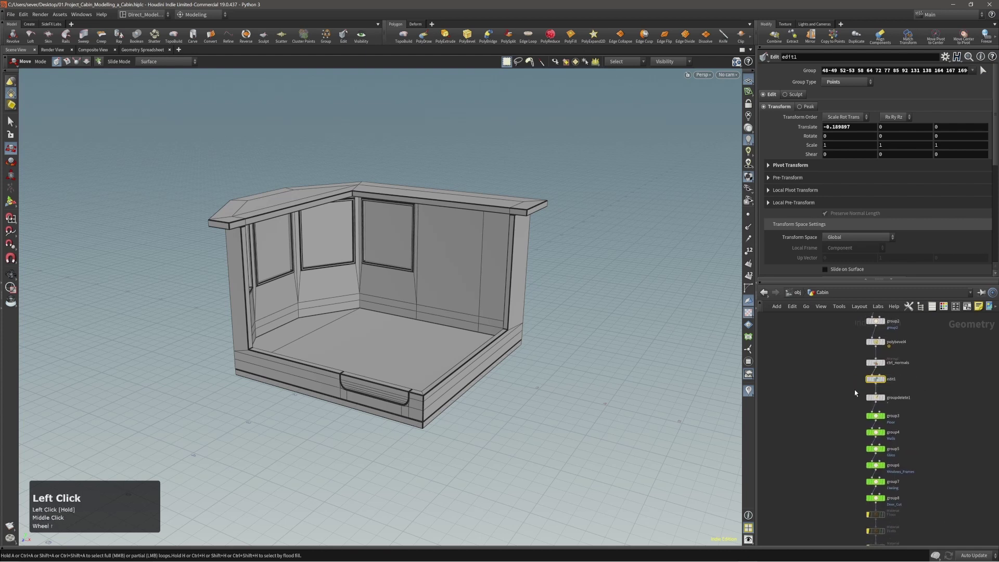
{"action": "left_click", "coordinate": [868, 380]}
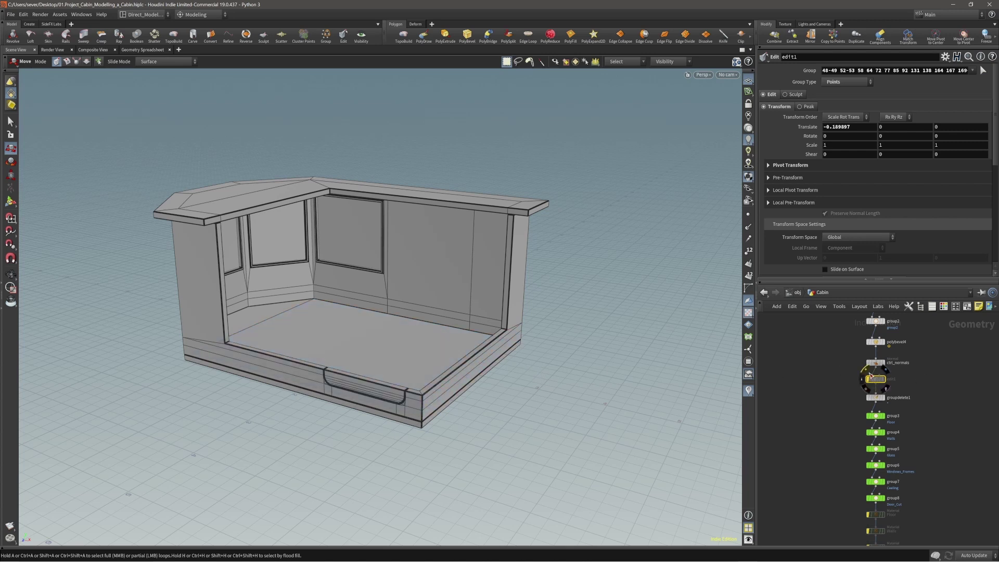
{"action": "left_click", "coordinate": [867, 373]}
{"action": "left_click", "coordinate": [867, 373]}
{"action": "left_click", "coordinate": [867, 373]}
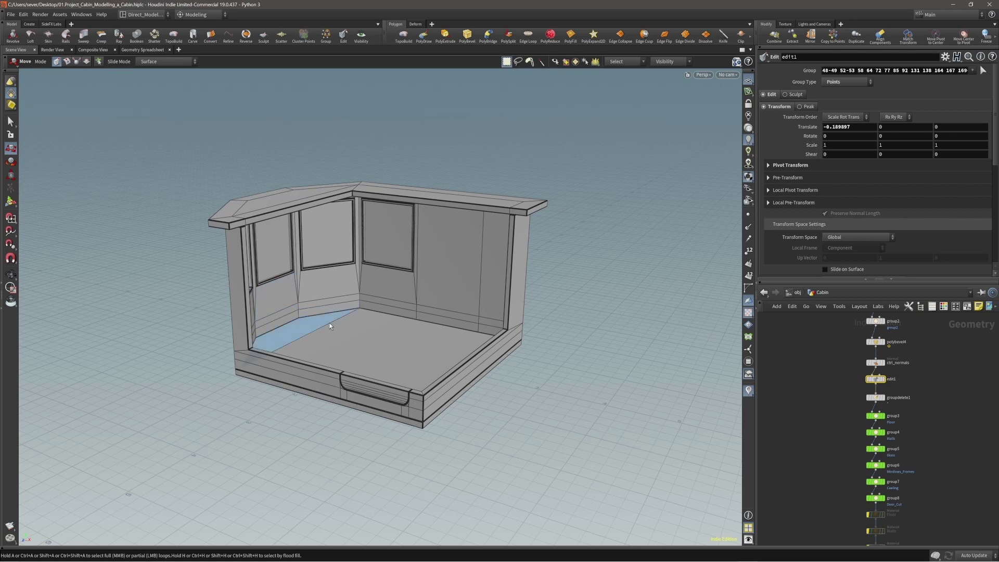
{"action": "left_click", "coordinate": [868, 374]}
{"action": "left_click", "coordinate": [867, 374]}
{"action": "left_click", "coordinate": [867, 374]}
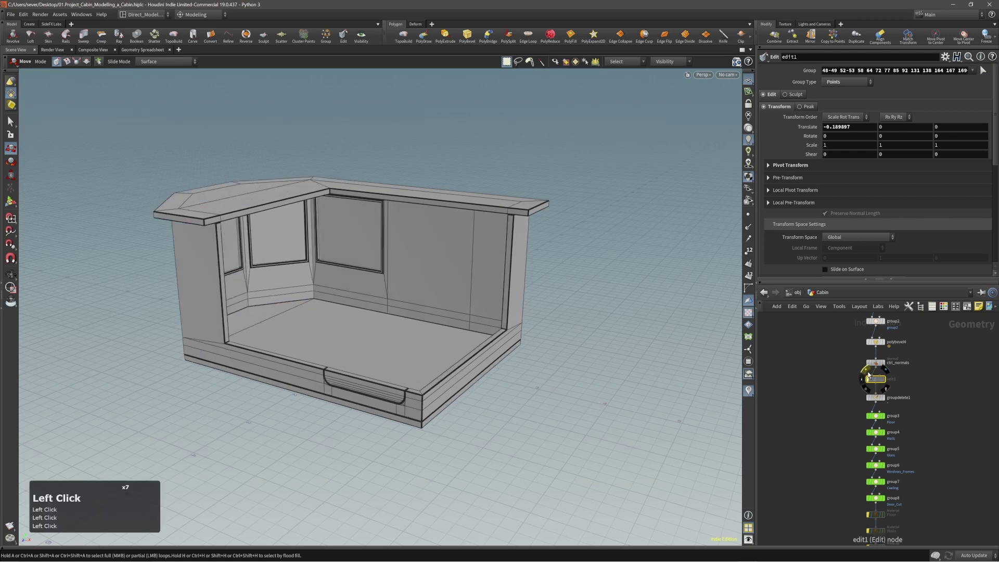
{"action": "left_click", "coordinate": [868, 374]}
{"action": "scroll", "coordinate": [884, 432], "scroll_direction": "up", "scroll_amount": 4}
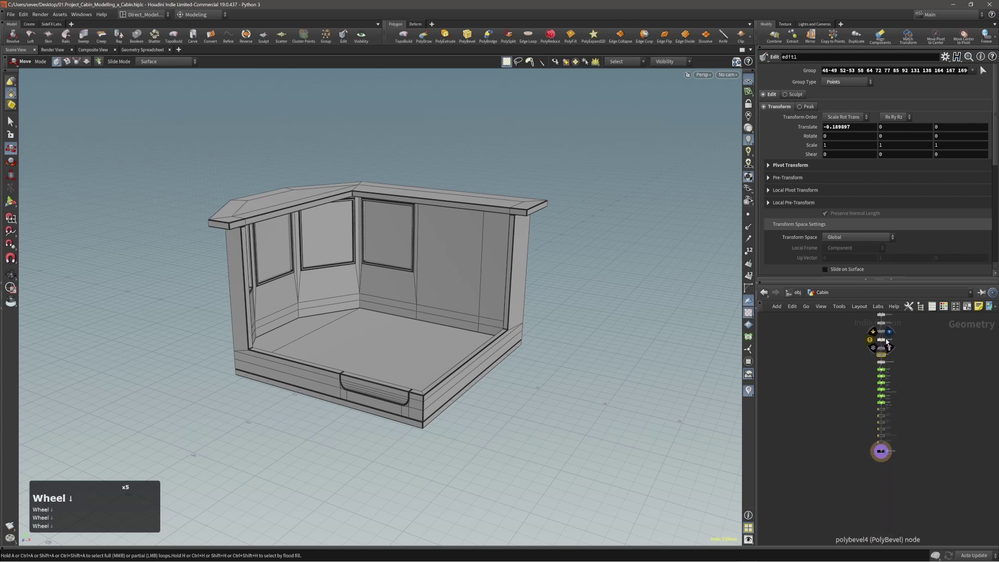
- Return to object level and create a polygon box at the scene origin
{"action": "left_click", "coordinate": [586, 395]}
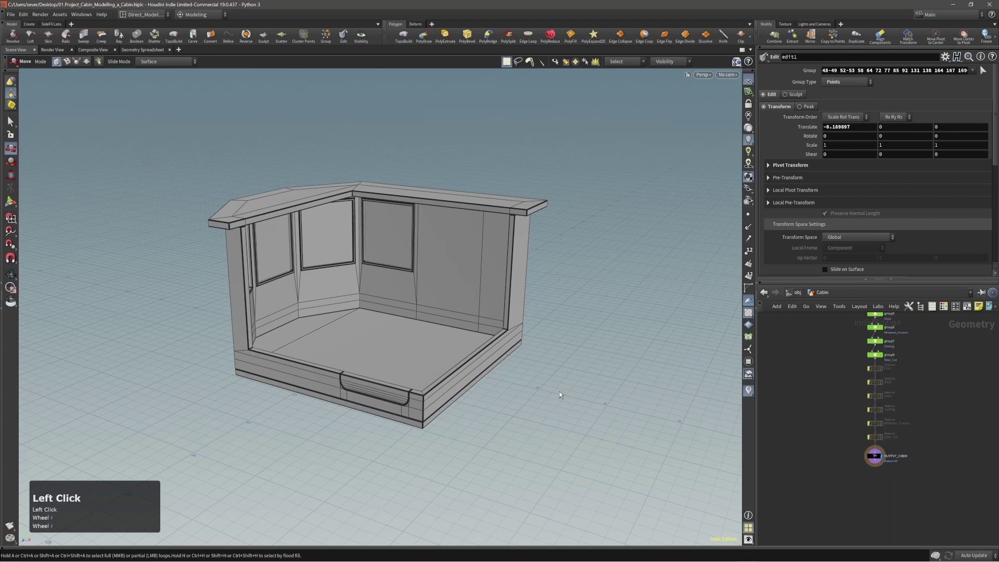
{"action": "key", "text": "4"}
{"action": "middle_click_drag", "start_coordinate": [446, 302], "coordinate": [462, 314], "text": "alt"}
{"action": "left_click_drag", "start_coordinate": [462, 315], "coordinate": [463, 332], "text": "alt"}
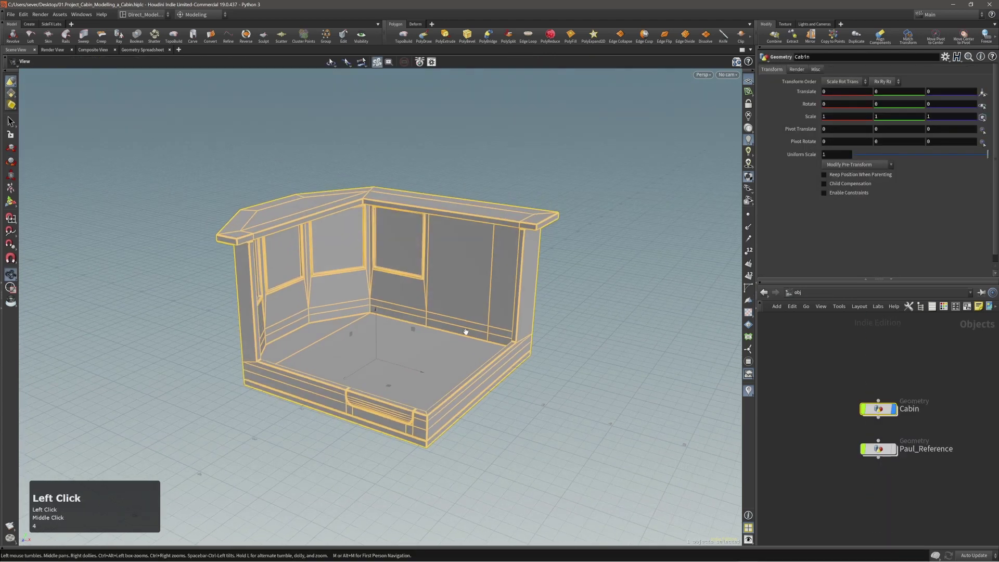
{"action": "left_click", "coordinate": [421, 345]}
{"action": "right_click_drag", "start_coordinate": [420, 344], "coordinate": [406, 344], "text": "alt"}
{"action": "middle_click_drag", "start_coordinate": [406, 344], "coordinate": [411, 326]}
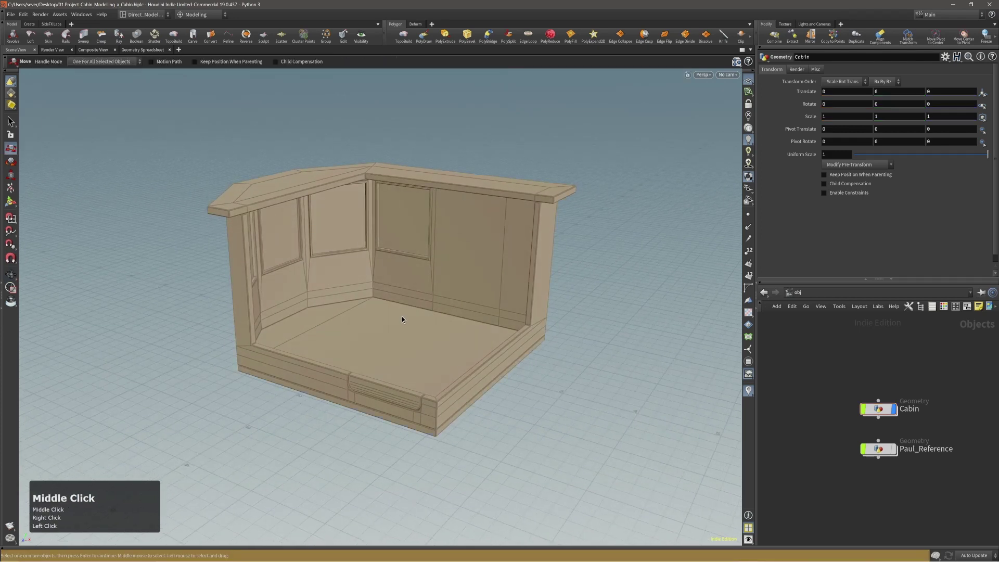
{"action": "key", "text": "c"}
{"action": "left_click", "coordinate": [401, 327]}
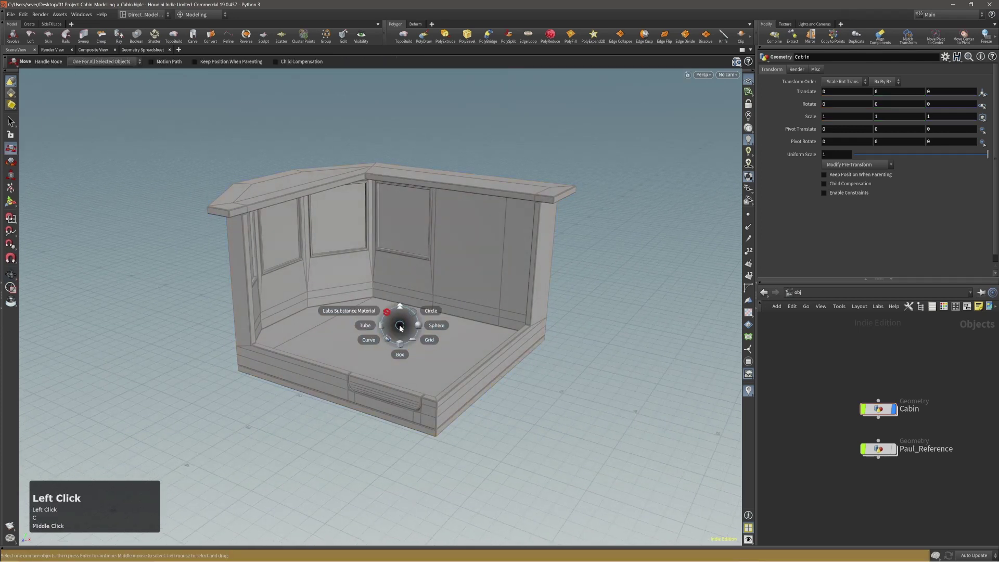
{"action": "left_click", "coordinate": [400, 336]}
{"action": "left_click", "coordinate": [385, 326]}
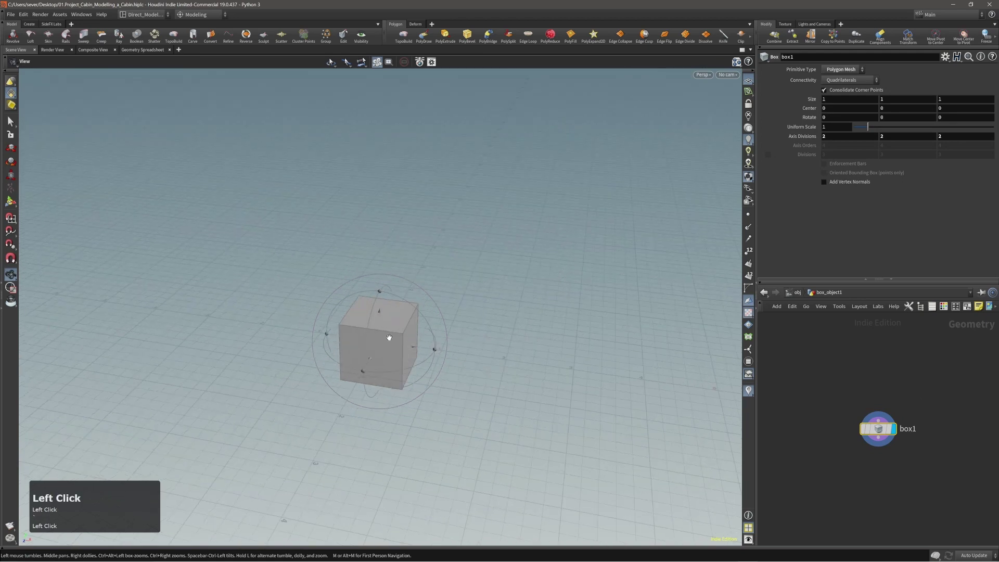
- Append a Match Size node to the box with Justify Y at Min and Scale to Fit enabled
{"action": "right_click_drag", "start_coordinate": [385, 325], "coordinate": [462, 341]}
{"action": "left_click", "coordinate": [440, 341]}
{"action": "key", "text": "c"}
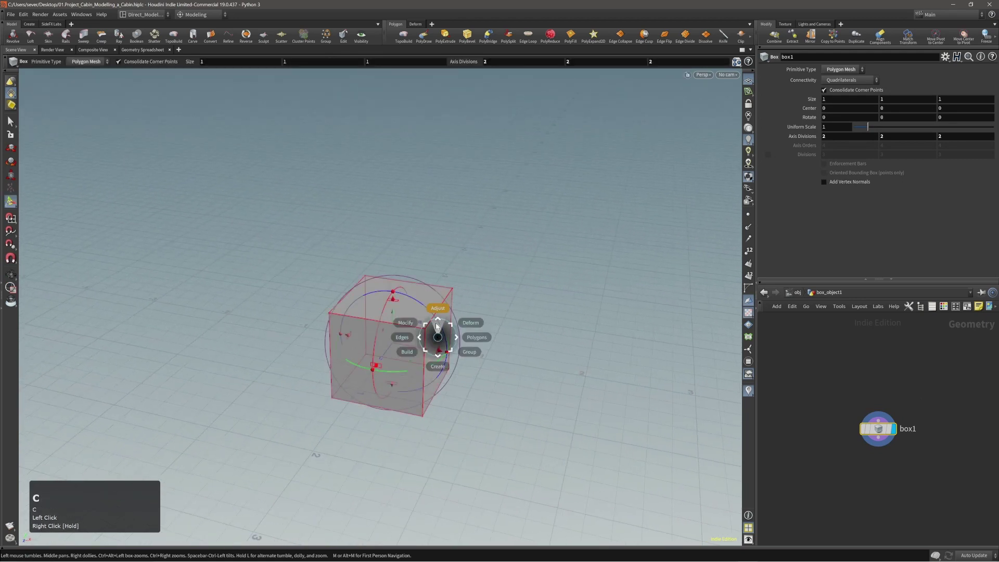
{"action": "left_click", "coordinate": [437, 333]}
{"action": "left_click", "coordinate": [434, 359]}
{"action": "left_click_drag", "start_coordinate": [435, 362], "coordinate": [408, 324]}
{"action": "middle_click_drag", "start_coordinate": [408, 323], "coordinate": [410, 335]}
{"action": "left_click_drag", "start_coordinate": [410, 335], "coordinate": [431, 345]}
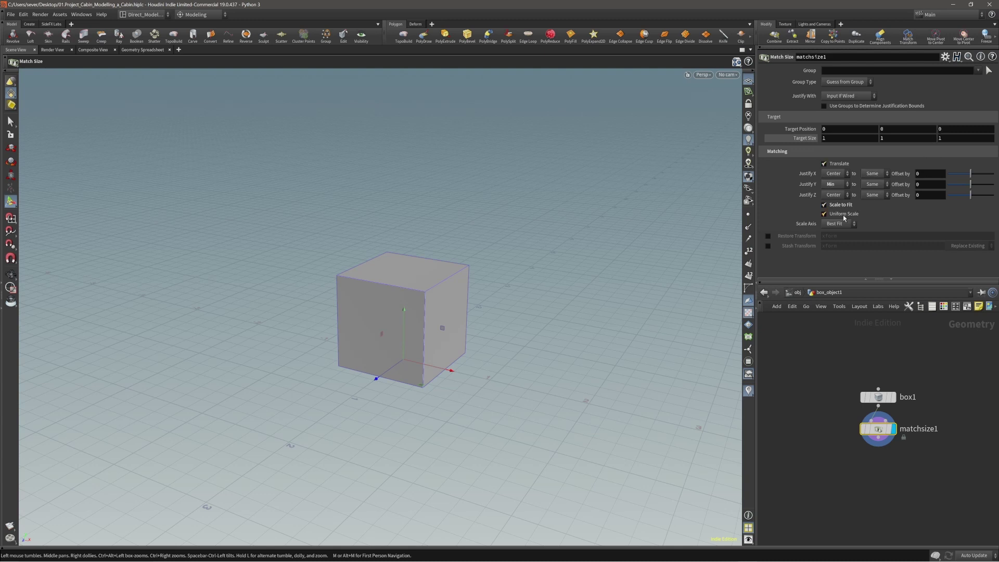
- Turn off Uniform Scale on the Match Size node and save its settings as permanent defaults
{"action": "left_click", "coordinate": [824, 213]}
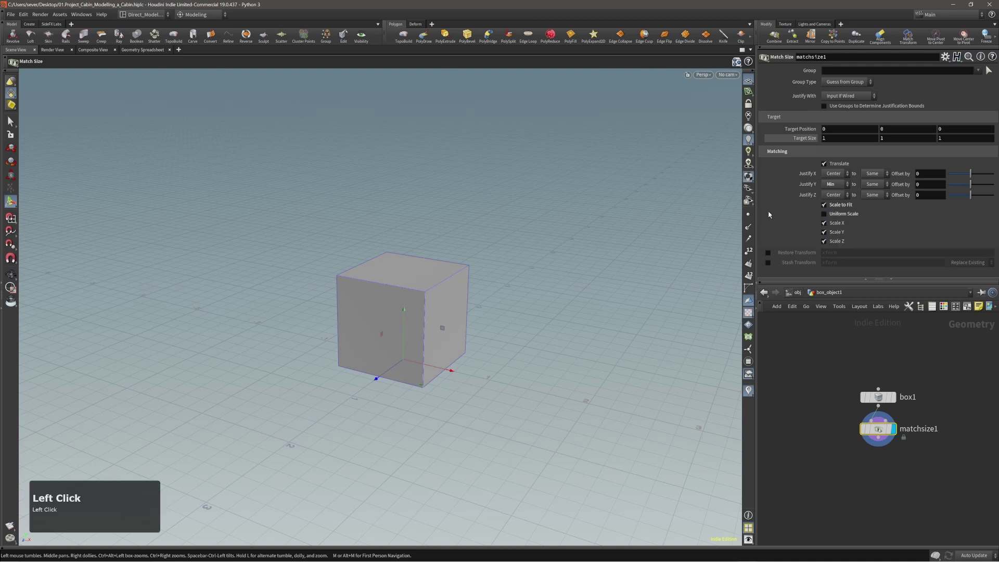
{"action": "left_click", "coordinate": [945, 56]}
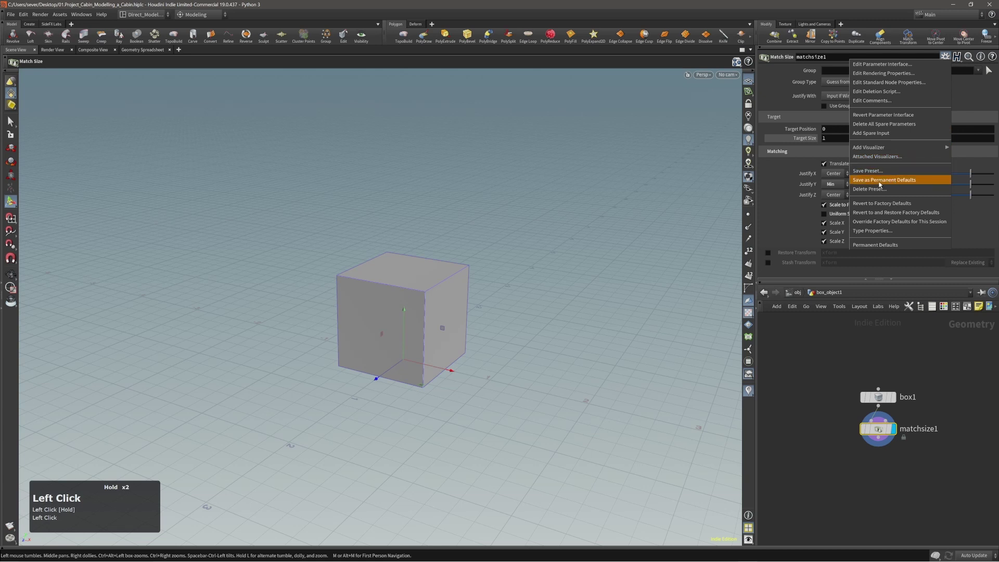
{"action": "left_click", "coordinate": [892, 180]}
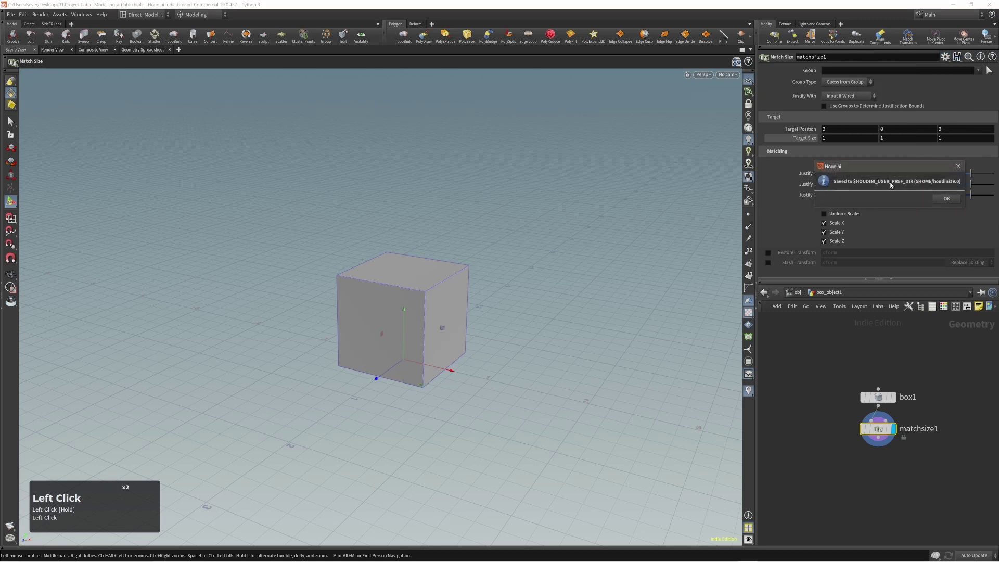
{"action": "left_click", "coordinate": [943, 202]}
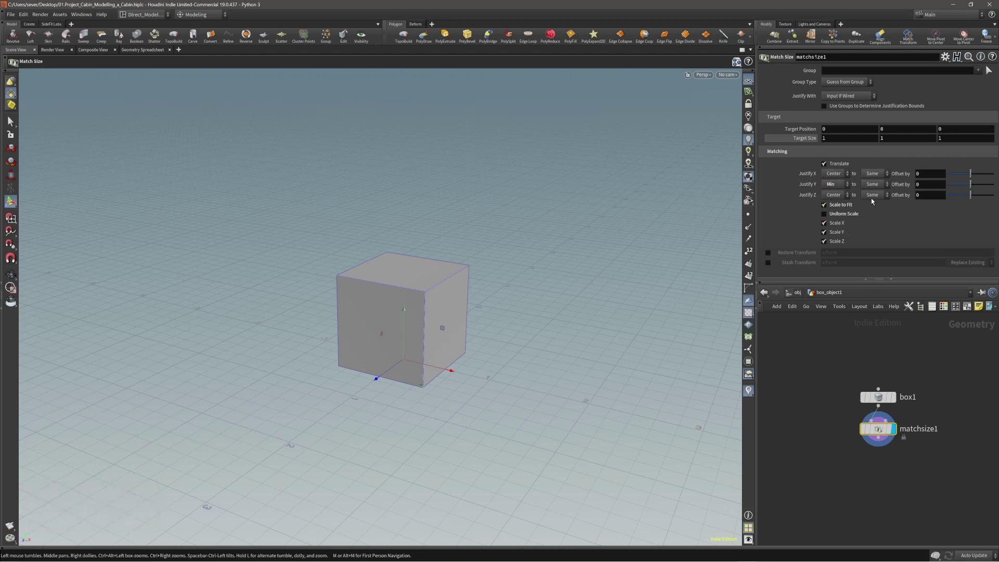
- Toggle the local view context so the surrounding cabin is shown ghosted around the box
{"action": "right_click_drag", "start_coordinate": [410, 326], "coordinate": [437, 312], "text": "alt"}
{"action": "middle_click_drag", "start_coordinate": [413, 324], "coordinate": [420, 313], "text": "alt"}
{"action": "left_click_drag", "start_coordinate": [421, 312], "coordinate": [429, 318], "text": "alt"}
{"action": "right_click_drag", "start_coordinate": [430, 316], "coordinate": [433, 306], "text": "alt"}
{"action": "middle_click_drag", "start_coordinate": [434, 306], "coordinate": [443, 313], "text": "alt"}
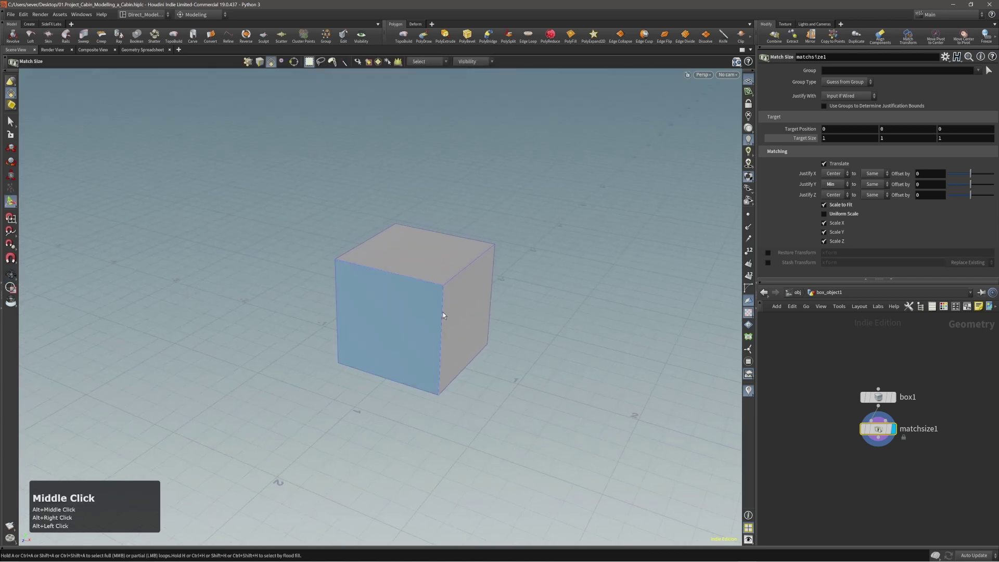
{"action": "right_click_drag", "start_coordinate": [442, 312], "coordinate": [425, 320], "text": "alt"}
{"action": "left_click", "coordinate": [426, 321], "text": "alt"}
{"action": "key", "text": "Escape"}
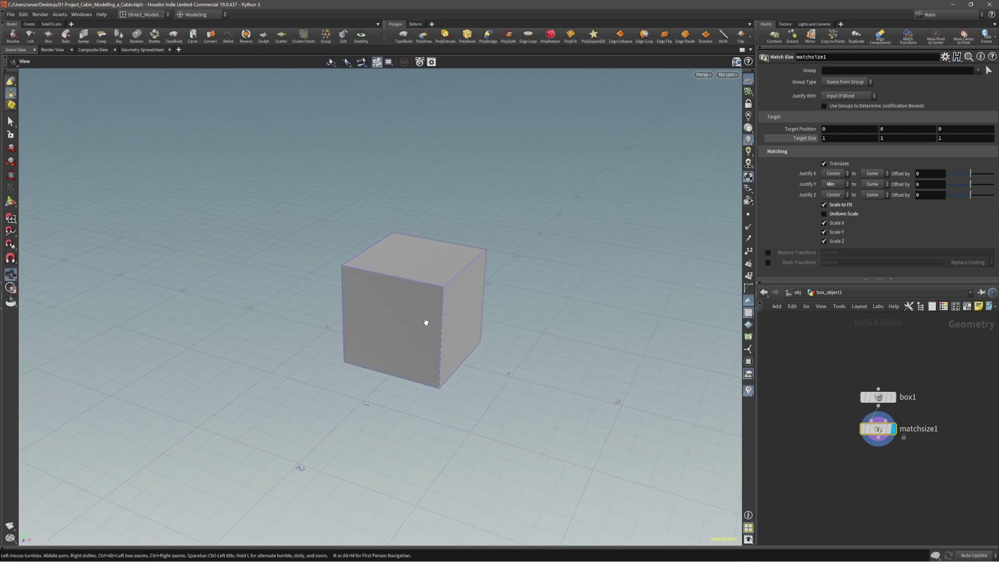
{"action": "key", "text": "y"}
{"action": "right_click_drag", "start_coordinate": [426, 322], "coordinate": [414, 321]}
{"action": "left_click_drag", "start_coordinate": [414, 321], "coordinate": [415, 319]}
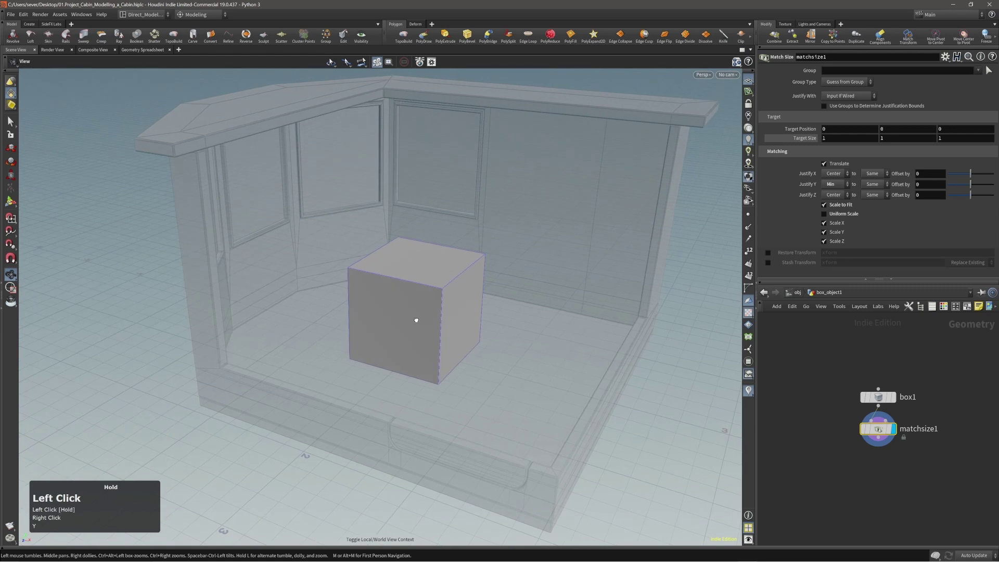
- Compare the commands offered in the viewport with the View tool and with the current-operation edit tool active
{"action": "right_click", "coordinate": [527, 285]}
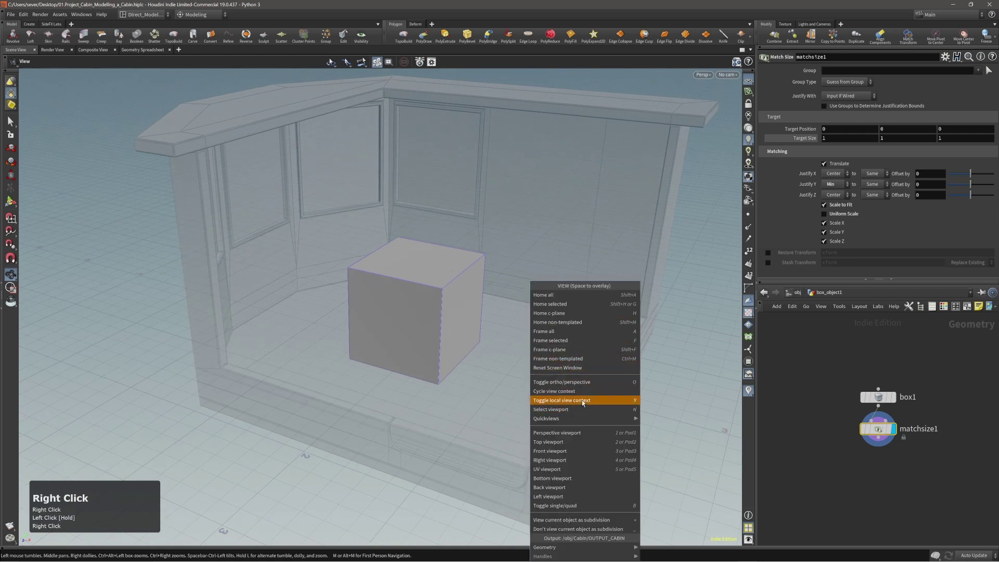
{"action": "left_click", "coordinate": [491, 381]}
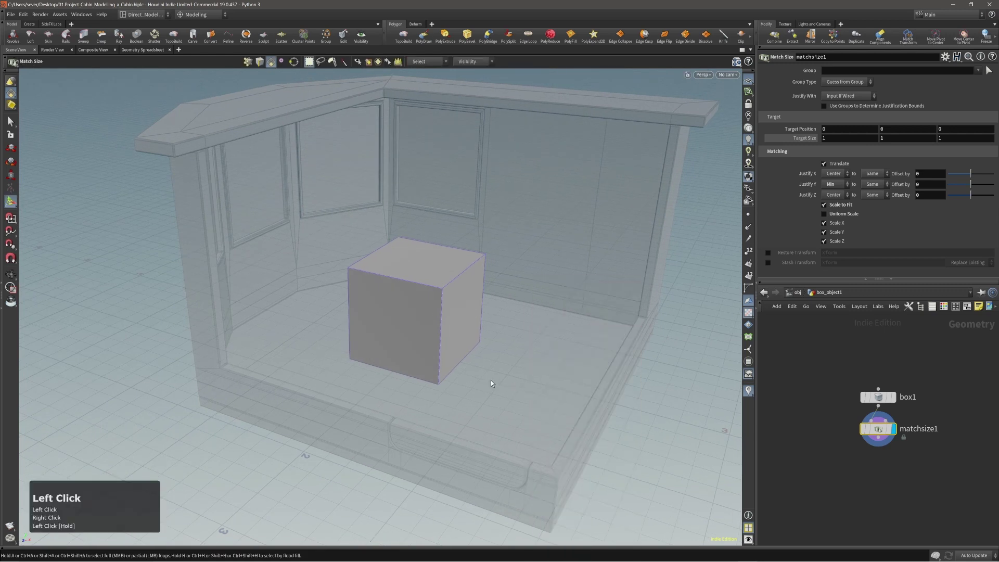
{"action": "left_click", "coordinate": [12, 275]}
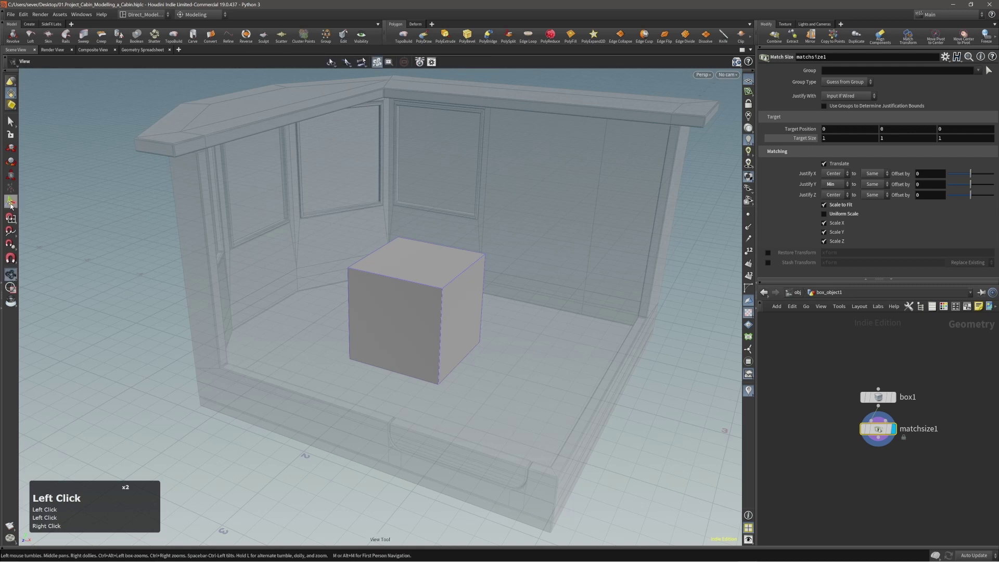
{"action": "left_click", "coordinate": [12, 203]}
{"action": "left_click", "coordinate": [11, 121]}
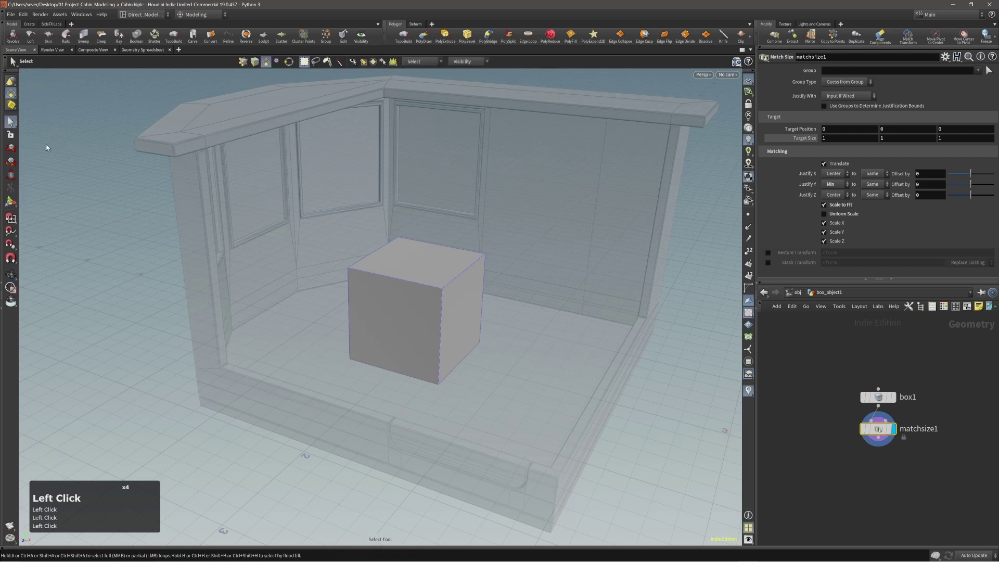
{"action": "left_click", "coordinate": [10, 202]}
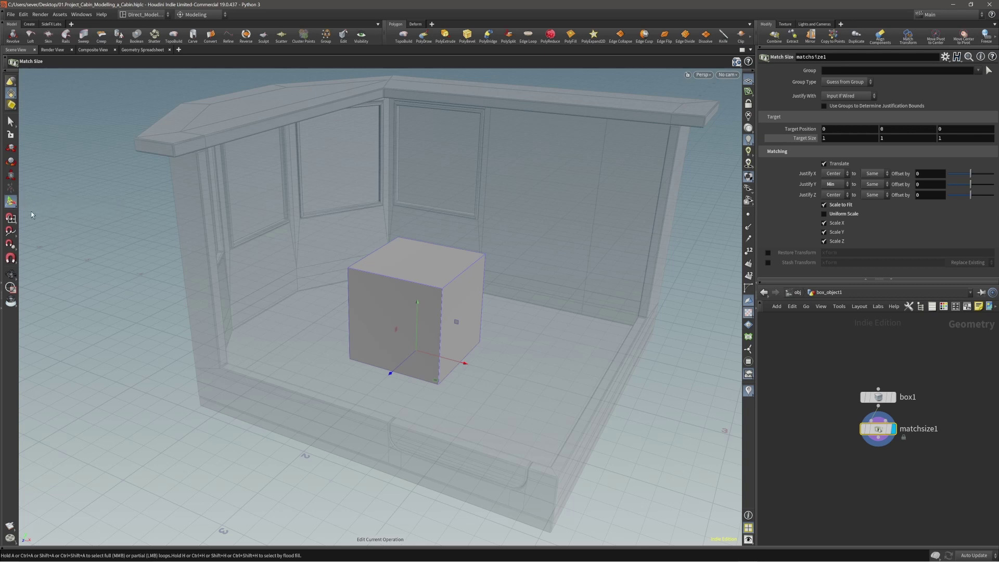
{"action": "right_click", "coordinate": [451, 279]}
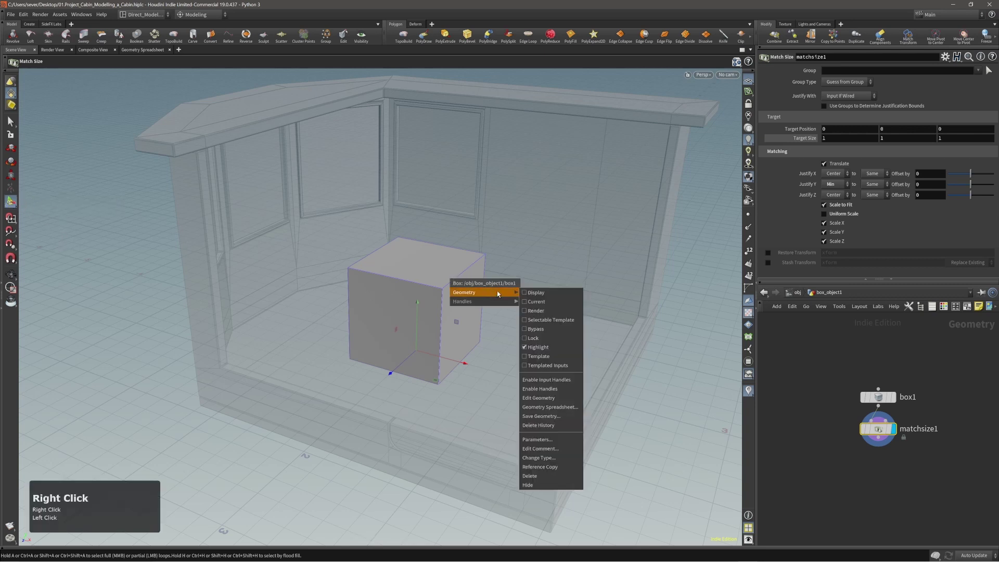
{"action": "left_click", "coordinate": [490, 248]}
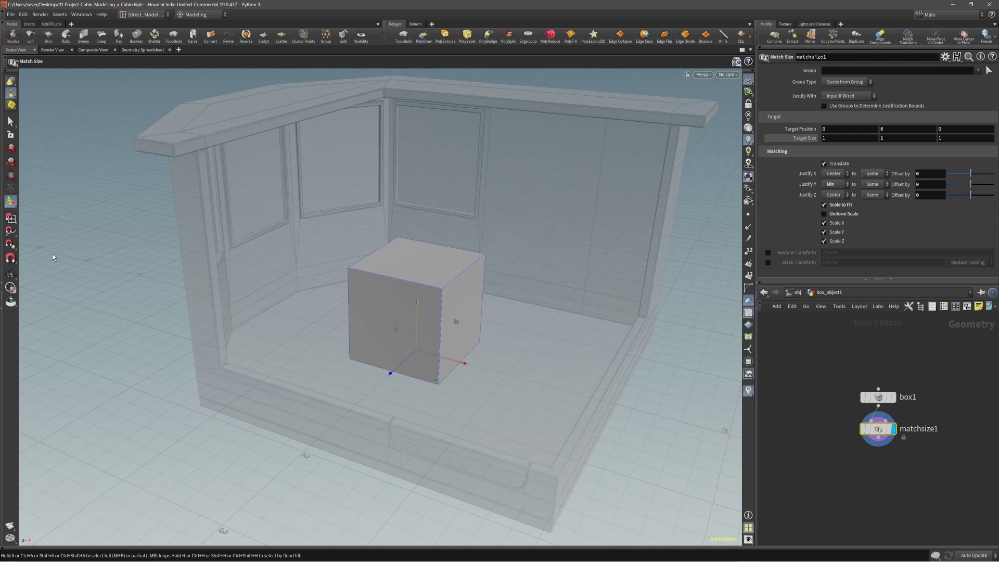
- Switch the viewport to the four-view layout and back to the single perspective view
{"action": "left_click", "coordinate": [10, 274]}
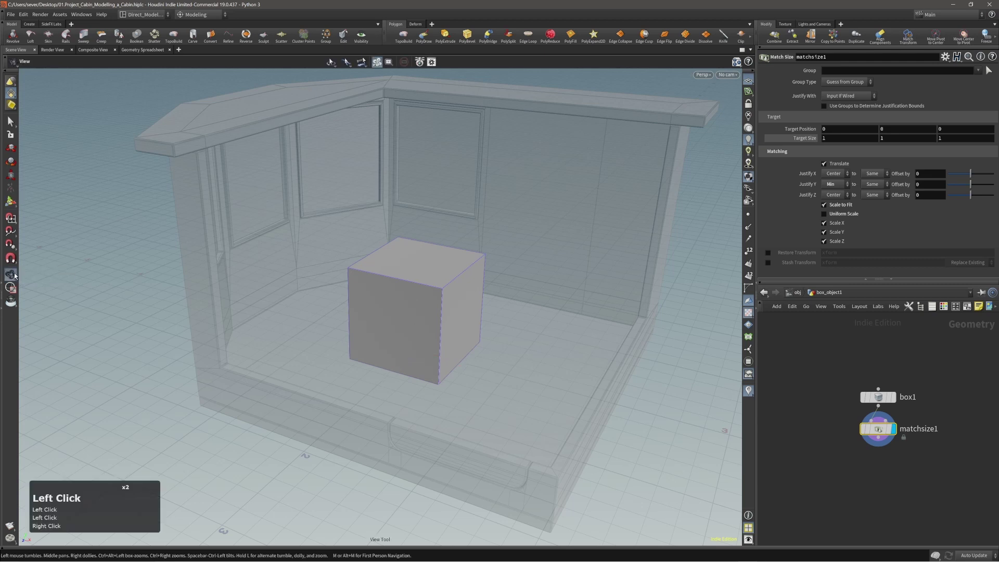
{"action": "right_click", "coordinate": [518, 248]}
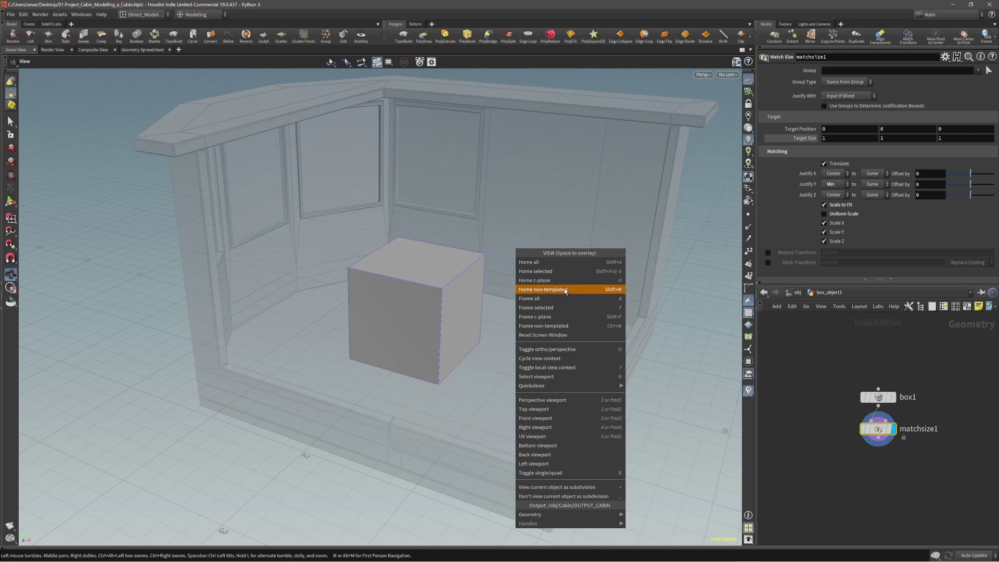
{"action": "left_click", "coordinate": [559, 474]}
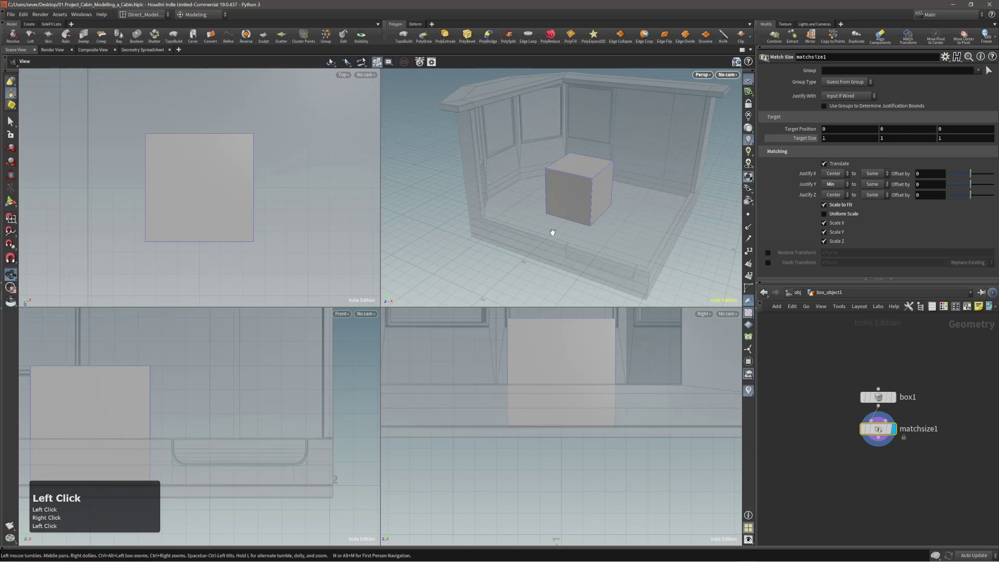
{"action": "key", "text": "b"}
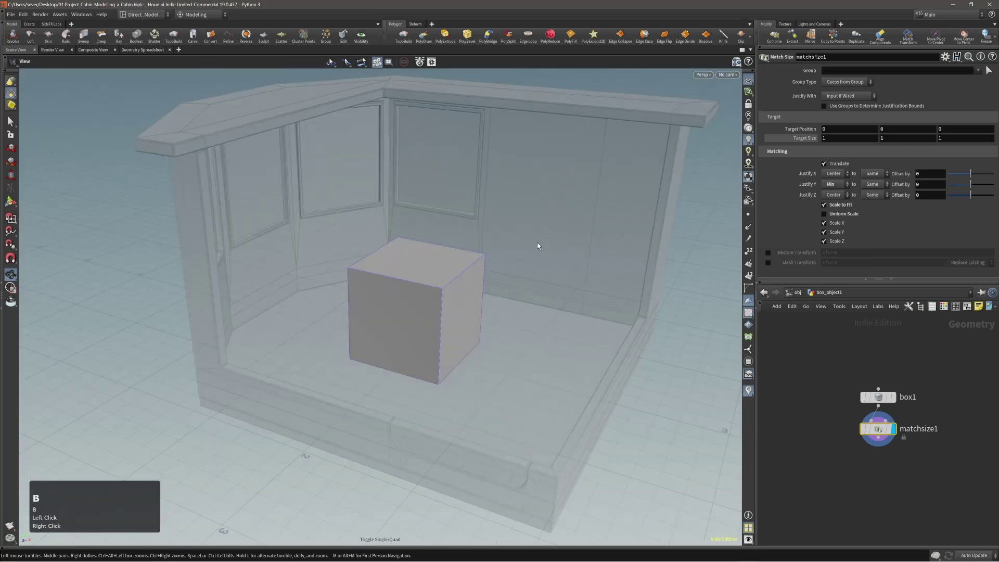
- Switch off the local view context to hide the cabin, and show it ghosted around the box again
{"action": "right_click", "coordinate": [551, 243]}
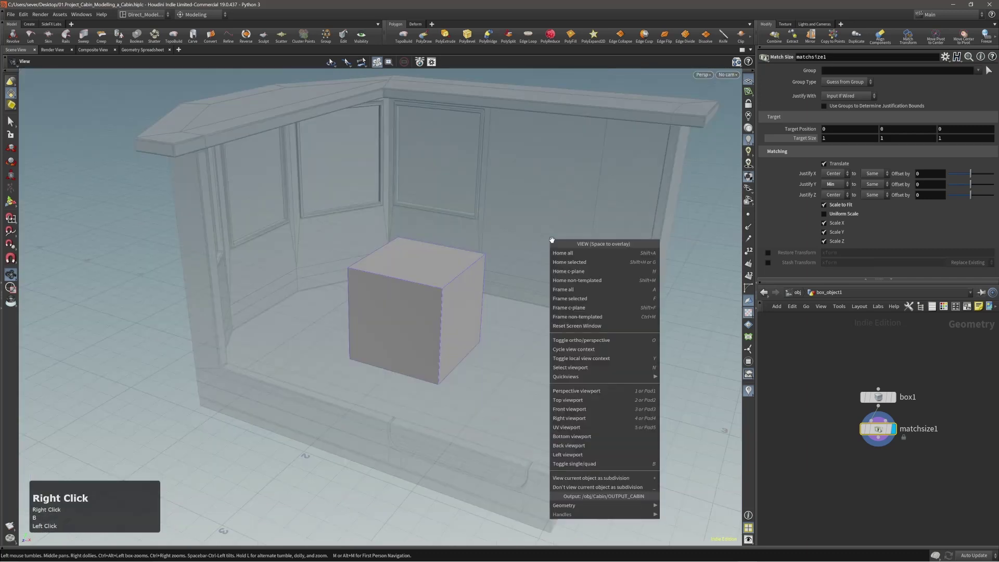
{"action": "left_click", "coordinate": [605, 358]}
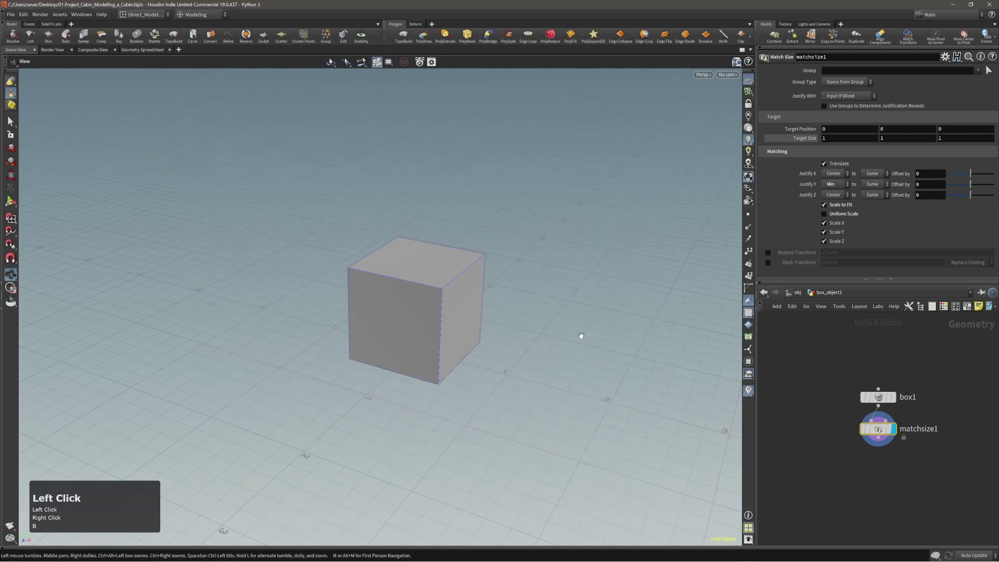
{"action": "right_click", "coordinate": [548, 258]}
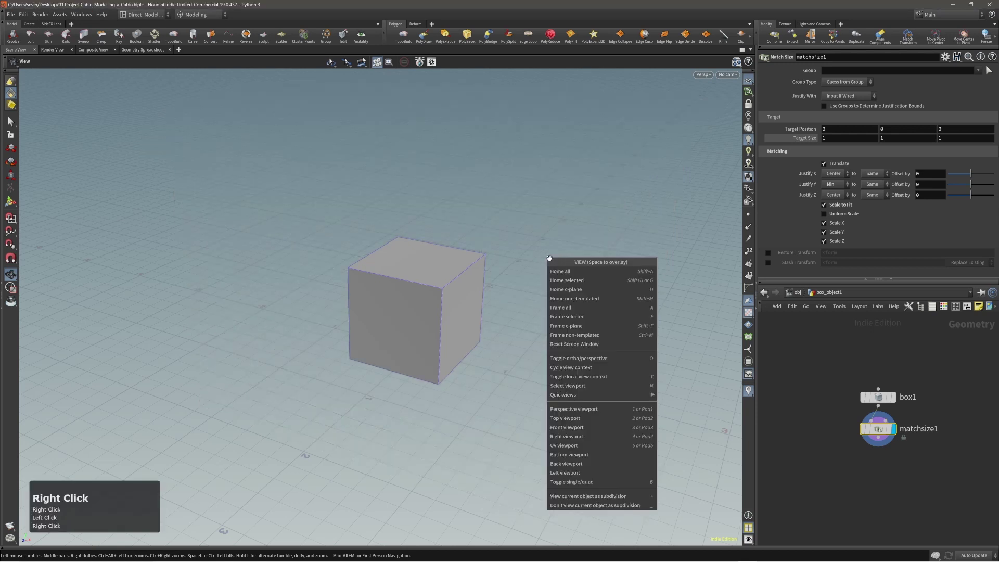
{"action": "left_click", "coordinate": [587, 378]}
{"action": "right_click_drag", "start_coordinate": [523, 325], "coordinate": [457, 312]}
{"action": "left_click_drag", "start_coordinate": [457, 313], "coordinate": [447, 316]}
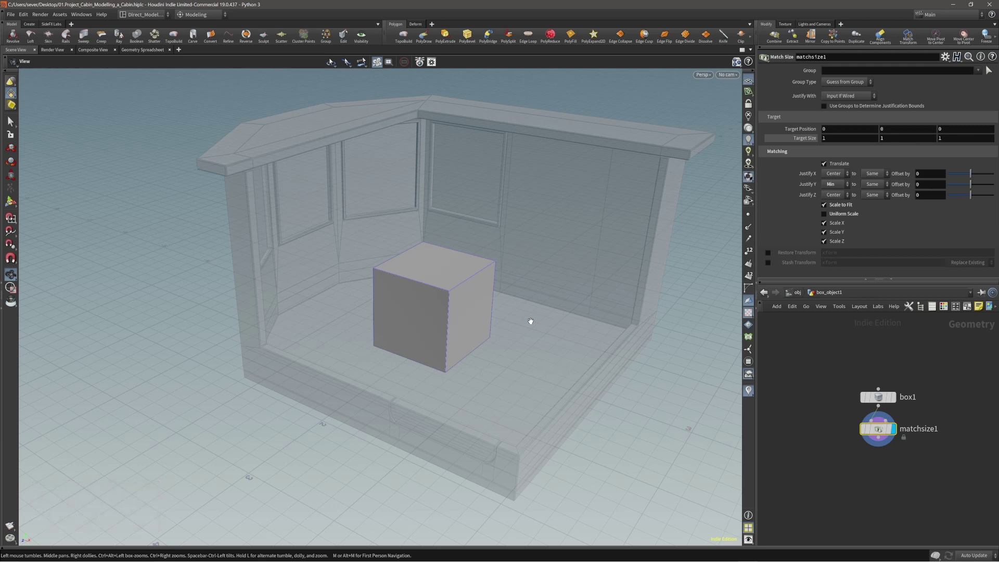
- Compare the isolated box with the box inside the ghosted cabin by toggling the local view context several times
{"action": "right_click_drag", "start_coordinate": [530, 321], "coordinate": [527, 319]}
{"action": "key", "text": "y"}
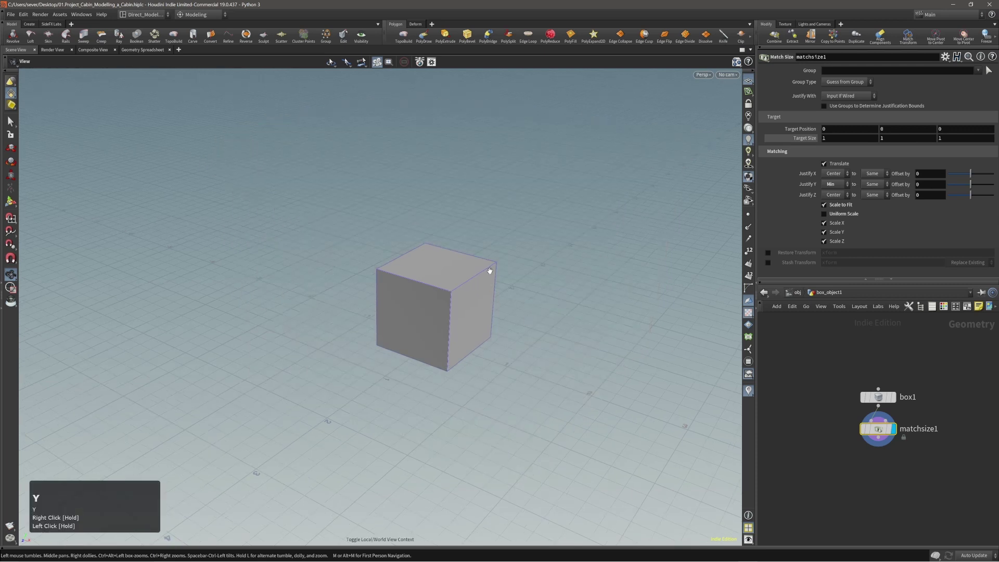
{"action": "key", "text": "y"}
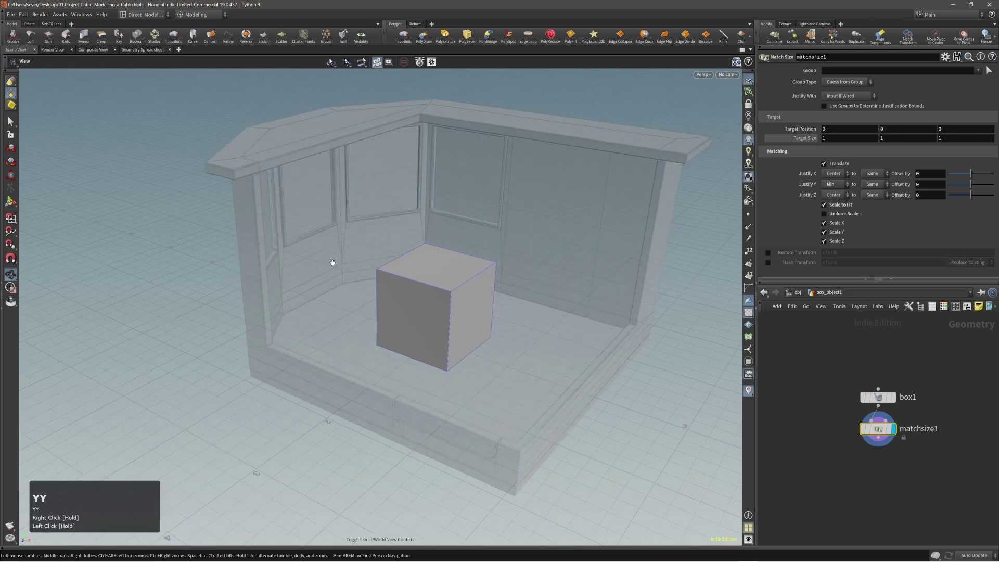
{"action": "left_click_drag", "start_coordinate": [367, 343], "coordinate": [413, 329]}
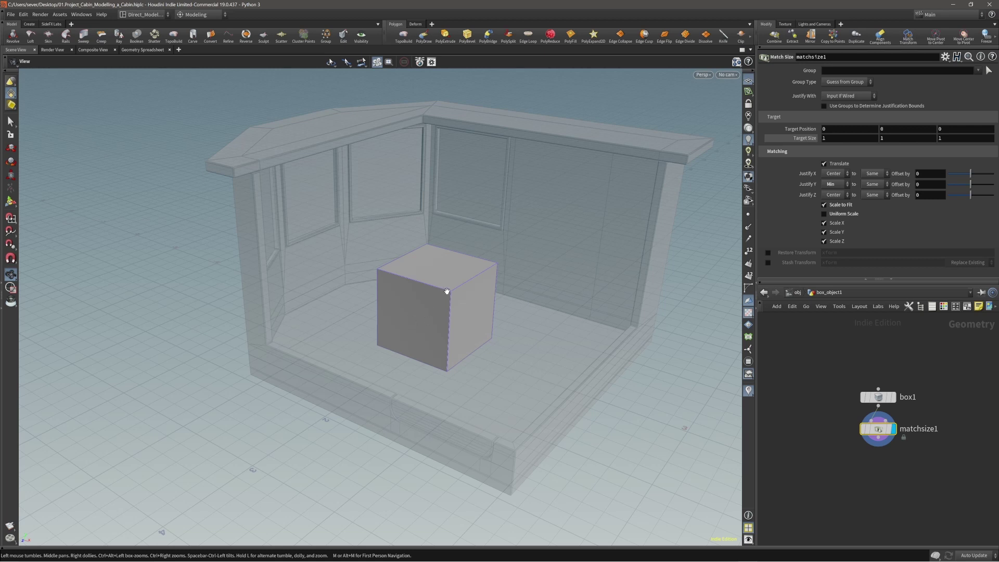
{"action": "left_click_drag", "start_coordinate": [446, 291], "coordinate": [451, 293]}
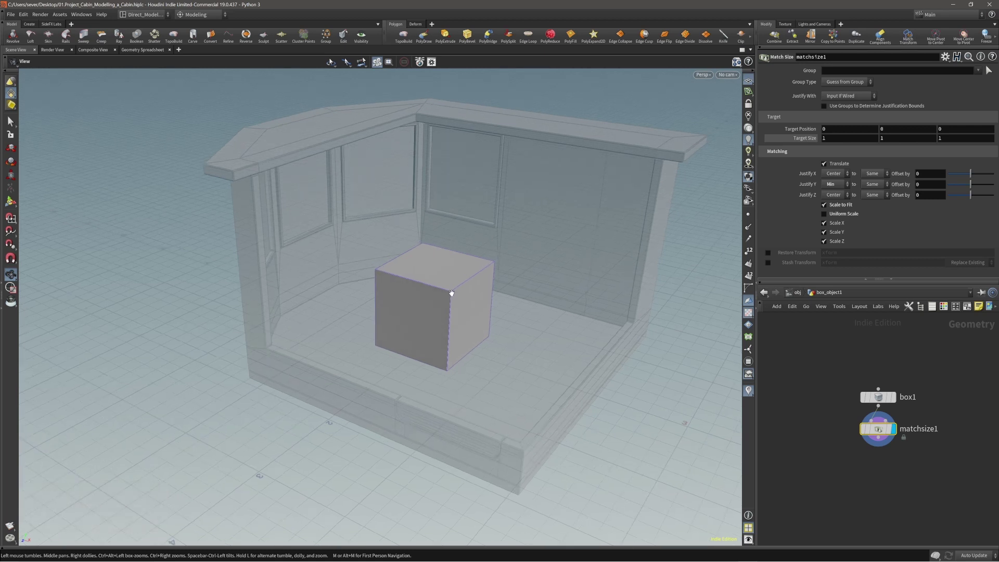
{"action": "key", "text": "y"}
{"action": "left_click_drag", "start_coordinate": [452, 293], "coordinate": [436, 316]}
{"action": "key", "text": "y"}
{"action": "right_click_drag", "start_coordinate": [436, 316], "coordinate": [432, 304]}
{"action": "left_click_drag", "start_coordinate": [431, 303], "coordinate": [452, 296]}
- Scale the Match Size target of the box to about 1.55 wide, 0.76 high and 0.77 deep
{"action": "key", "text": "Return"}
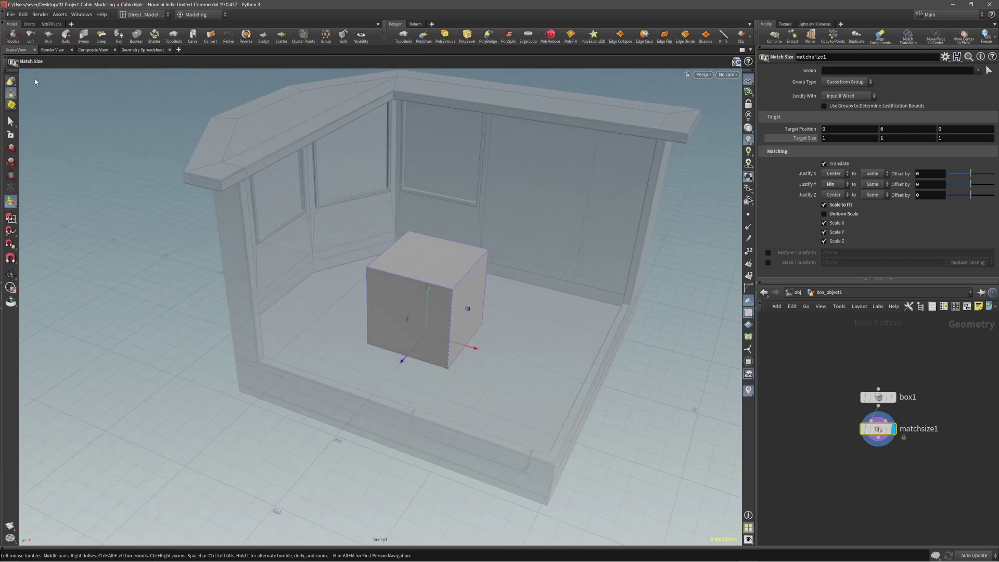
{"action": "left_click_drag", "start_coordinate": [414, 324], "coordinate": [413, 312]}
{"action": "right_click_drag", "start_coordinate": [413, 312], "coordinate": [419, 305]}
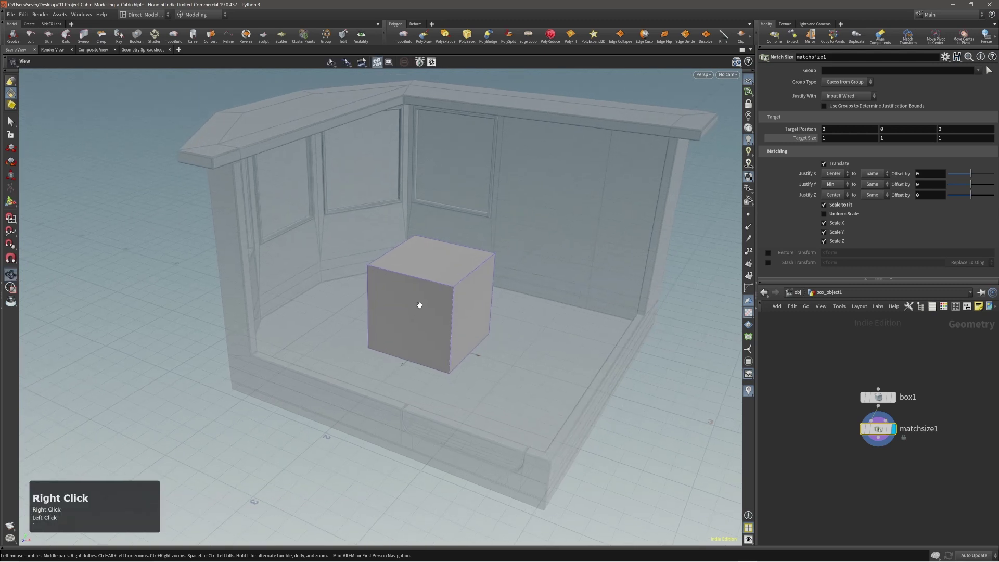
{"action": "key", "text": "e"}
{"action": "left_click_drag", "start_coordinate": [419, 303], "coordinate": [476, 325]}
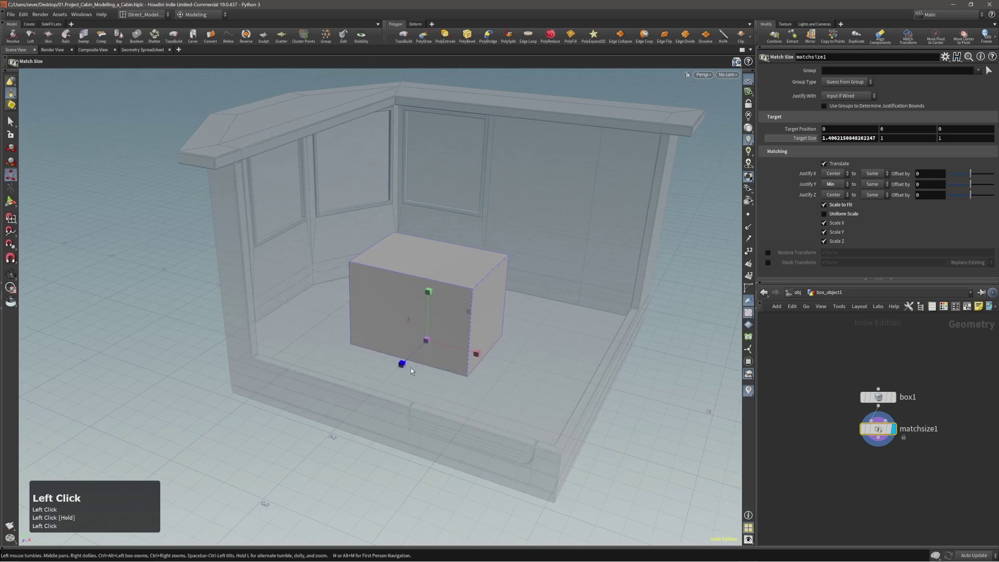
{"action": "left_click_drag", "start_coordinate": [403, 364], "coordinate": [408, 360]}
{"action": "middle_click_drag", "start_coordinate": [534, 289], "coordinate": [533, 300]}
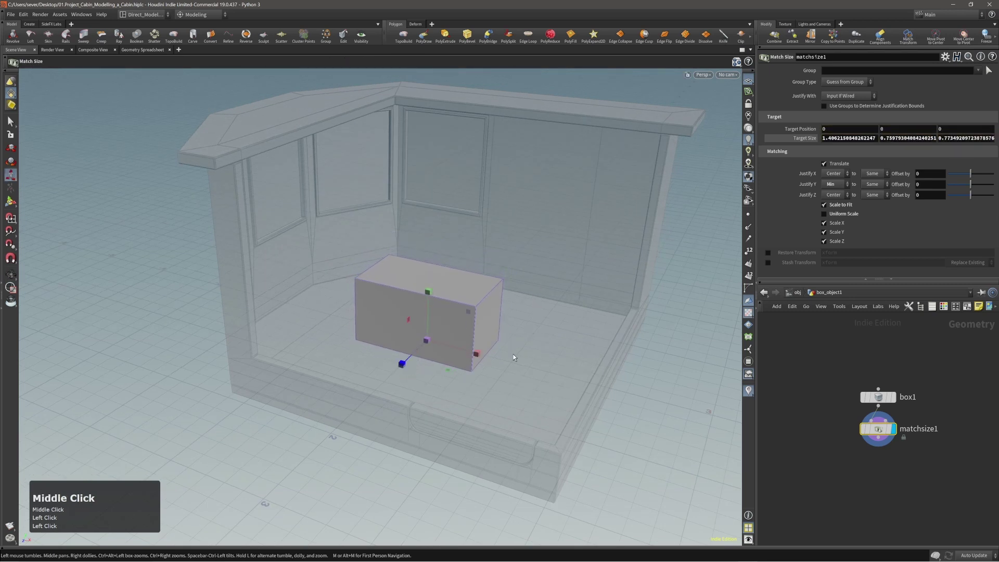
{"action": "middle_click_drag", "start_coordinate": [513, 354], "coordinate": [522, 358]}
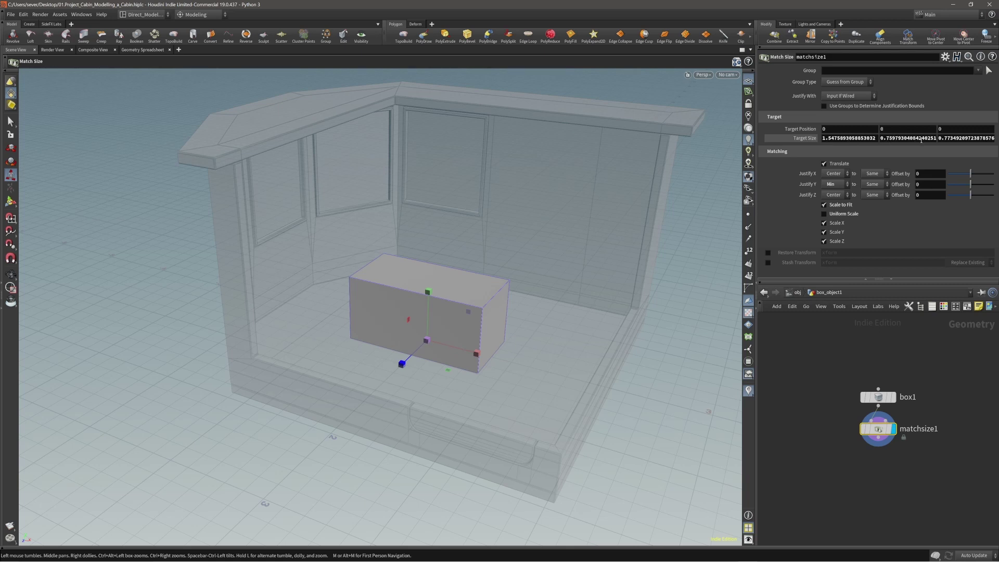
- Reduce the depth of the Match Size target to about 0.65
{"action": "middle_click_drag", "start_coordinate": [493, 301], "coordinate": [528, 293], "text": "alt"}
{"action": "right_click_drag", "start_coordinate": [528, 293], "coordinate": [533, 296], "text": "alt"}
{"action": "left_click_drag", "start_coordinate": [534, 296], "coordinate": [546, 319], "text": "alt"}
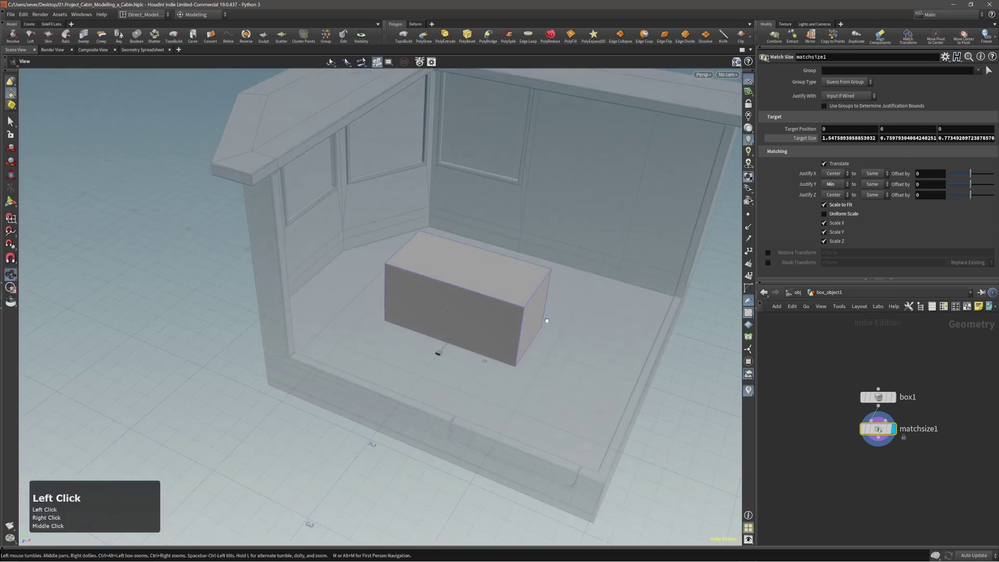
{"action": "middle_click_drag", "start_coordinate": [576, 323], "coordinate": [577, 322]}
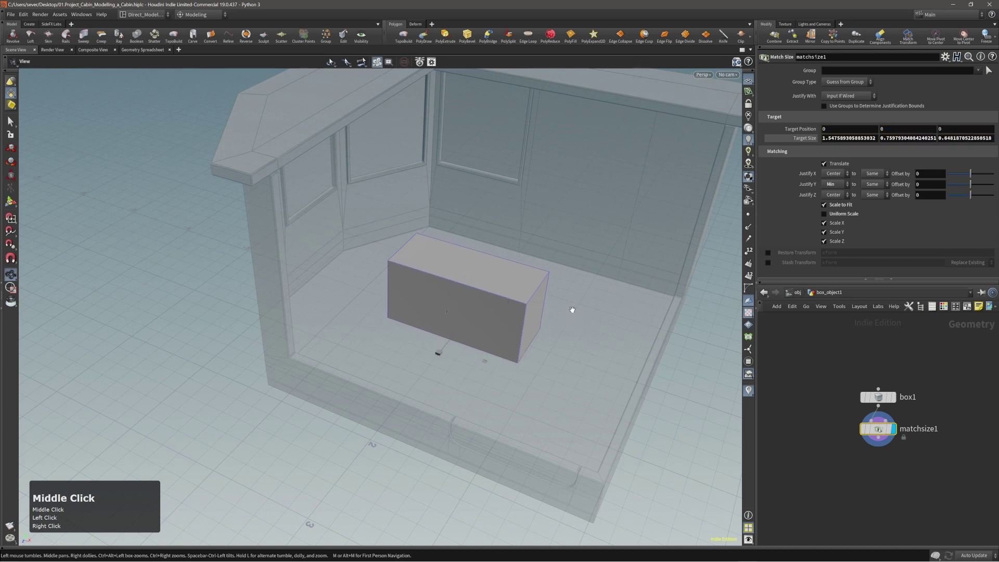
{"action": "left_click_drag", "start_coordinate": [571, 309], "coordinate": [558, 313], "text": "alt"}
{"action": "key", "text": "t"}
{"action": "left_click_drag", "start_coordinate": [484, 360], "coordinate": [622, 332]}
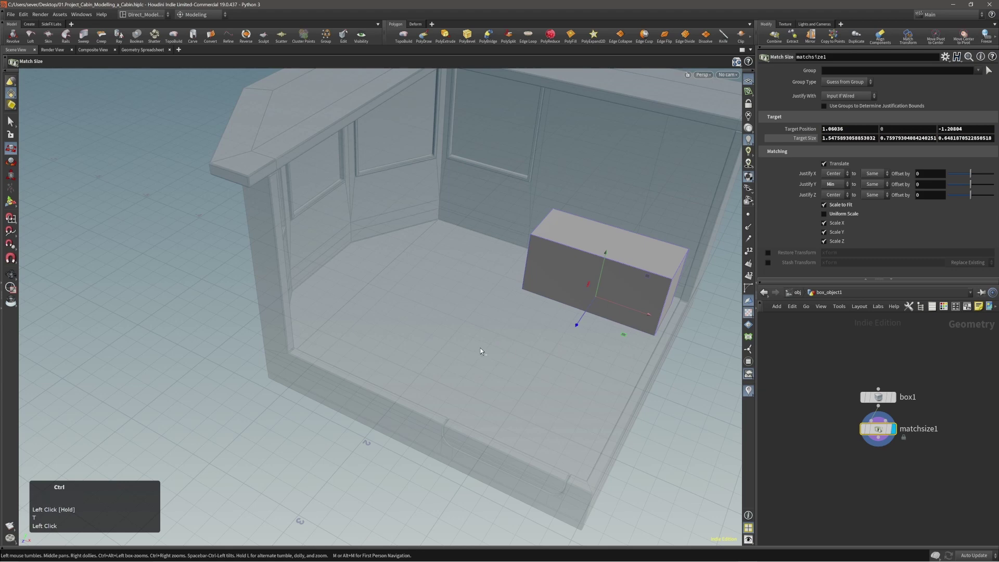
{"action": "key", "text": "ctrl+z"}
- Move box_object1 at object level toward the cabin's back wall beside the side wall, and undo the last nudge
{"action": "key", "text": "4"}
{"action": "key", "text": "4"}
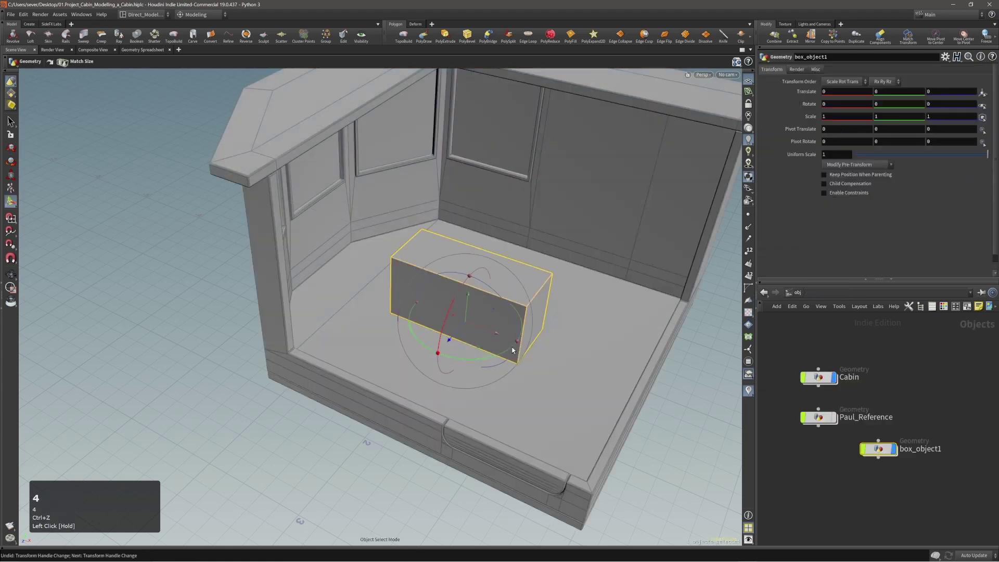
{"action": "right_click_drag", "start_coordinate": [401, 317], "coordinate": [442, 333], "text": "alt"}
{"action": "left_click_drag", "start_coordinate": [442, 333], "coordinate": [628, 314], "text": "alt"}
{"action": "middle_click_drag", "start_coordinate": [628, 315], "coordinate": [427, 376], "text": "alt"}
{"action": "right_click_drag", "start_coordinate": [411, 359], "coordinate": [416, 364], "text": "alt"}
{"action": "left_click_drag", "start_coordinate": [382, 333], "coordinate": [556, 345], "text": "alt"}
{"action": "middle_click_drag", "start_coordinate": [465, 416], "coordinate": [457, 410]}
{"action": "middle_click_drag", "start_coordinate": [439, 344], "coordinate": [466, 315], "text": "alt"}
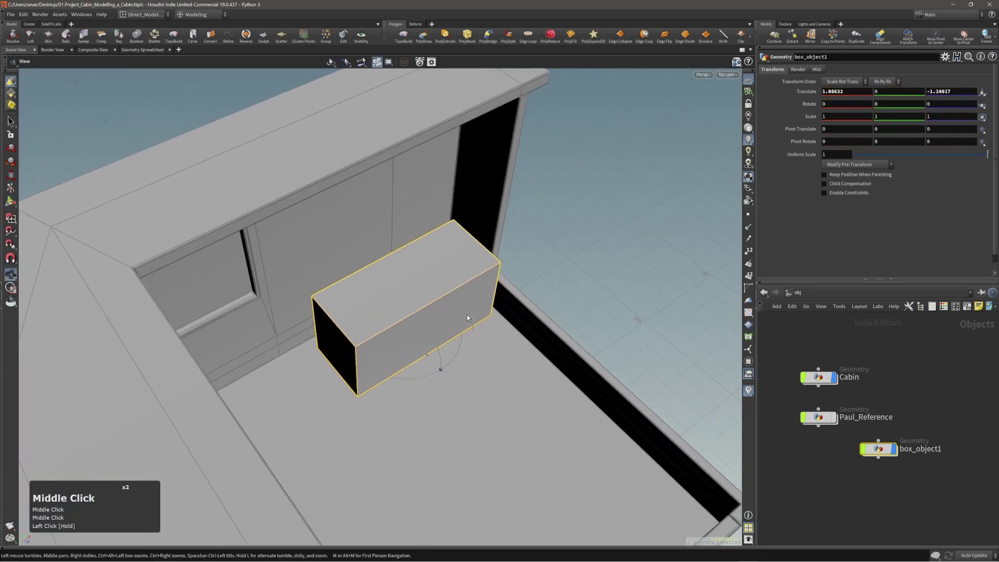
{"action": "key", "text": "ctrl+z"}
- Position box_object1 along the back wall at about X 0.95 and Z -1.37
{"action": "left_click_drag", "start_coordinate": [466, 314], "coordinate": [484, 317], "text": "alt"}
{"action": "middle_click_drag", "start_coordinate": [515, 382], "coordinate": [506, 374]}
{"action": "right_click_drag", "start_coordinate": [438, 298], "coordinate": [443, 293], "text": "alt"}
{"action": "left_click_drag", "start_coordinate": [443, 292], "coordinate": [345, 289], "text": "alt"}
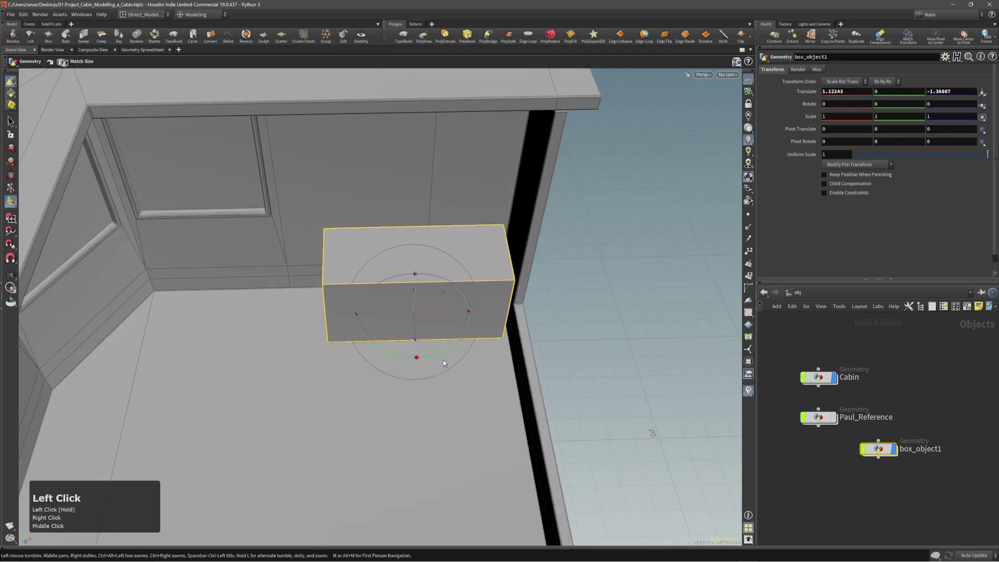
{"action": "middle_click_drag", "start_coordinate": [452, 378], "coordinate": [438, 378]}
{"action": "left_click_drag", "start_coordinate": [436, 326], "coordinate": [423, 281], "text": "alt"}
{"action": "middle_click_drag", "start_coordinate": [457, 408], "coordinate": [450, 409]}
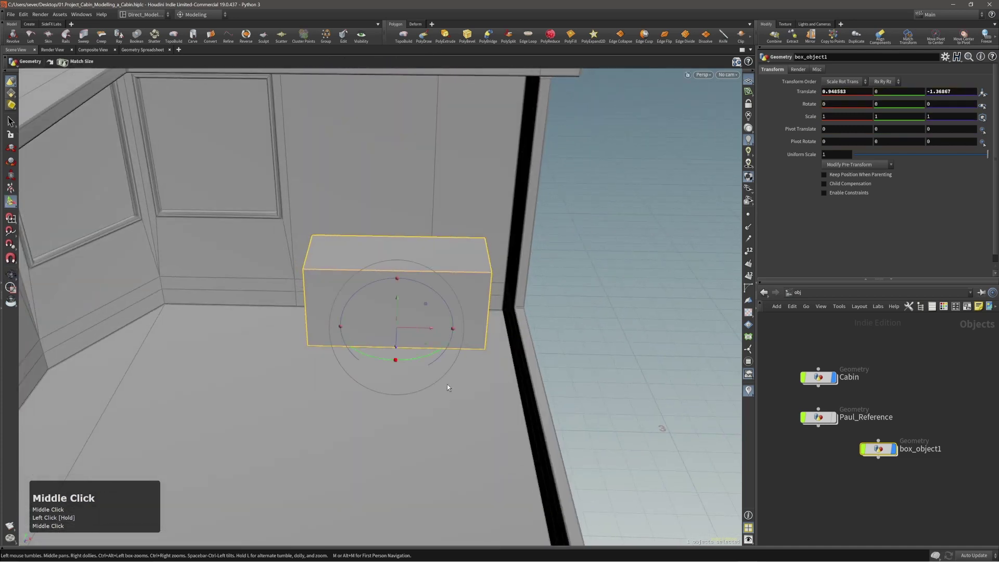
- Return to the Match Size node and scale its target size to about 1.98 in X and 0.57 in Z
{"action": "key", "text": "3"}
{"action": "left_click_drag", "start_coordinate": [454, 367], "coordinate": [425, 367], "text": "alt"}
{"action": "key", "text": "Return"}
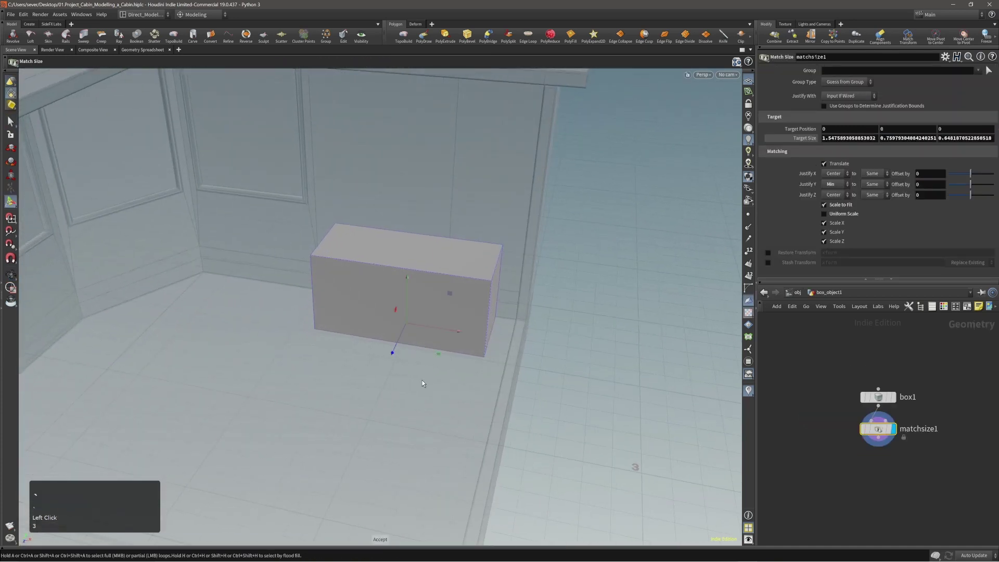
{"action": "key", "text": "e"}
{"action": "mouse_move", "coordinate": [422, 383]}
{"action": "middle_mouse_down"}
{"action": "mouse_move", "coordinate": [442, 386]}
{"action": "mouse_move", "coordinate": [431, 381]}
{"action": "middle_mouse_up"}
{"action": "left_click_drag", "start_coordinate": [433, 374], "coordinate": [305, 337], "text": "alt"}
{"action": "middle_click_drag", "start_coordinate": [306, 336], "coordinate": [328, 338]}
{"action": "key", "text": "e"}
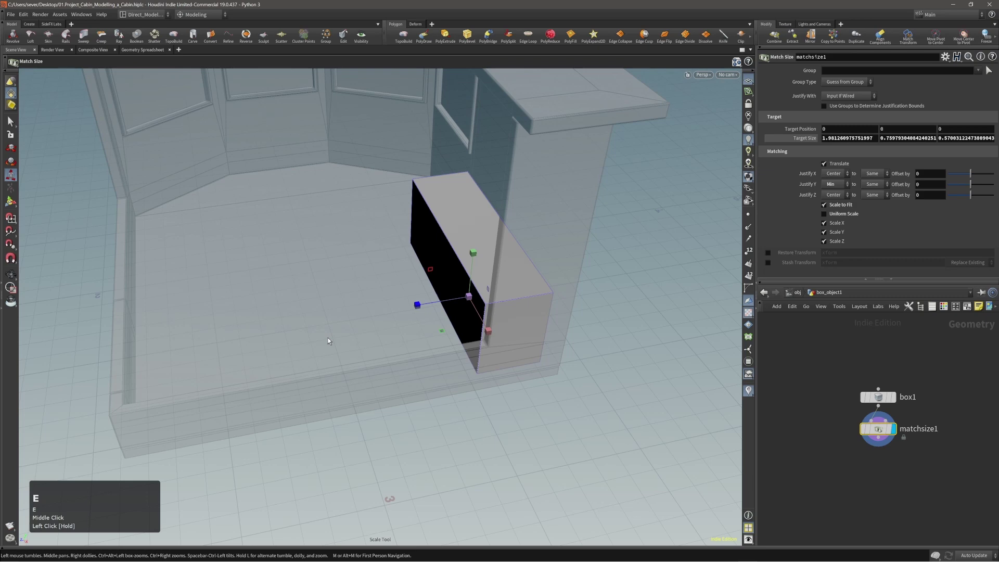
- Nudge box_object1 at object level closer to the back wall, to a Z translation of about -1.403
{"action": "key", "text": "4"}
{"action": "left_click_drag", "start_coordinate": [339, 345], "coordinate": [335, 333], "text": "alt"}
{"action": "middle_click_drag", "start_coordinate": [335, 333], "coordinate": [340, 333]}
{"action": "left_click_drag", "start_coordinate": [340, 333], "coordinate": [531, 272], "text": "alt"}
{"action": "right_click_drag", "start_coordinate": [531, 272], "coordinate": [467, 132], "text": "alt"}
{"action": "middle_click_drag", "start_coordinate": [466, 132], "coordinate": [468, 241], "text": "alt"}
{"action": "right_click_drag", "start_coordinate": [468, 241], "coordinate": [475, 239], "text": "alt"}
{"action": "left_click_drag", "start_coordinate": [475, 239], "coordinate": [528, 345], "text": "alt"}
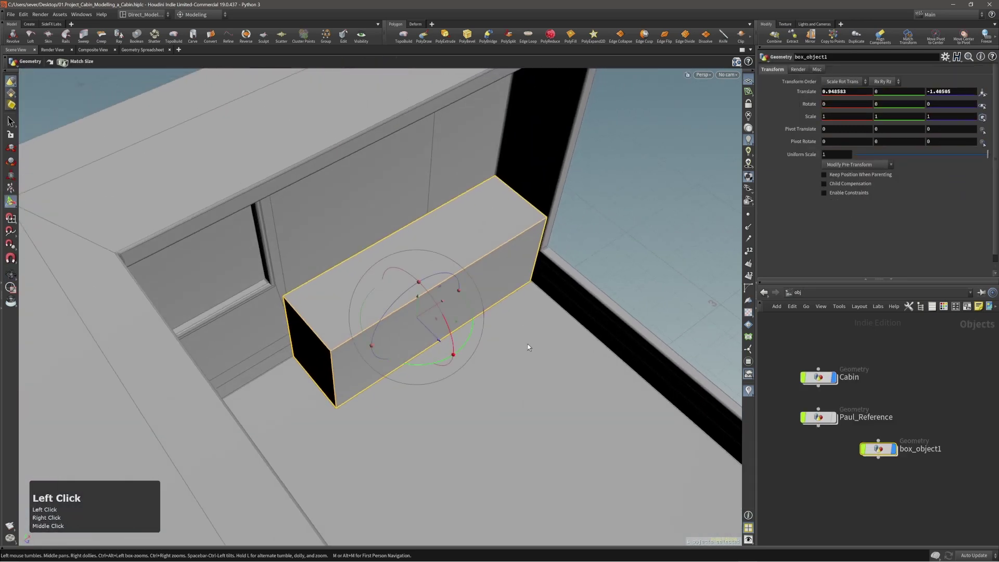
{"action": "middle_click_drag", "start_coordinate": [527, 345], "coordinate": [529, 343]}
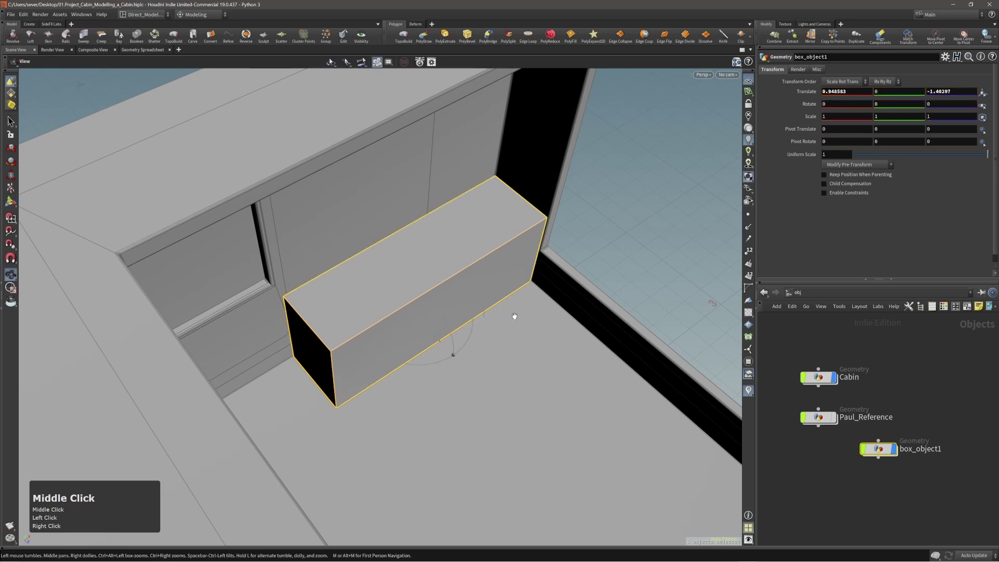
- Raise the Match Size target height of the box to about 0.86 at geometry level
{"action": "left_click_drag", "start_coordinate": [514, 316], "coordinate": [391, 273]}
{"action": "right_click_drag", "start_coordinate": [390, 273], "coordinate": [307, 287]}
{"action": "middle_click_drag", "start_coordinate": [308, 287], "coordinate": [383, 274]}
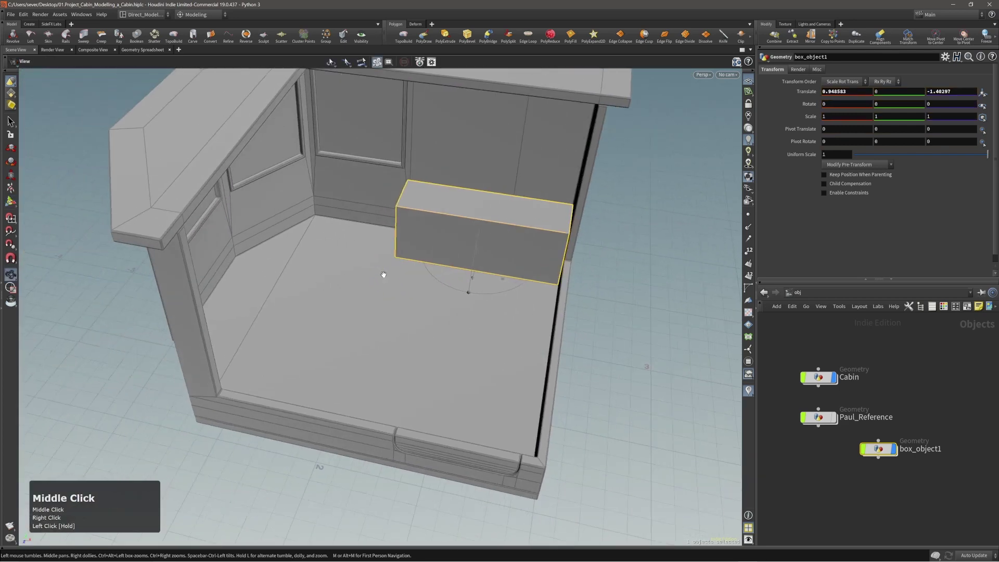
{"action": "left_click_drag", "start_coordinate": [383, 274], "coordinate": [461, 288]}
{"action": "middle_click_drag", "start_coordinate": [461, 288], "coordinate": [442, 263]}
{"action": "left_click_drag", "start_coordinate": [441, 264], "coordinate": [448, 214]}
{"action": "key", "text": "3"}
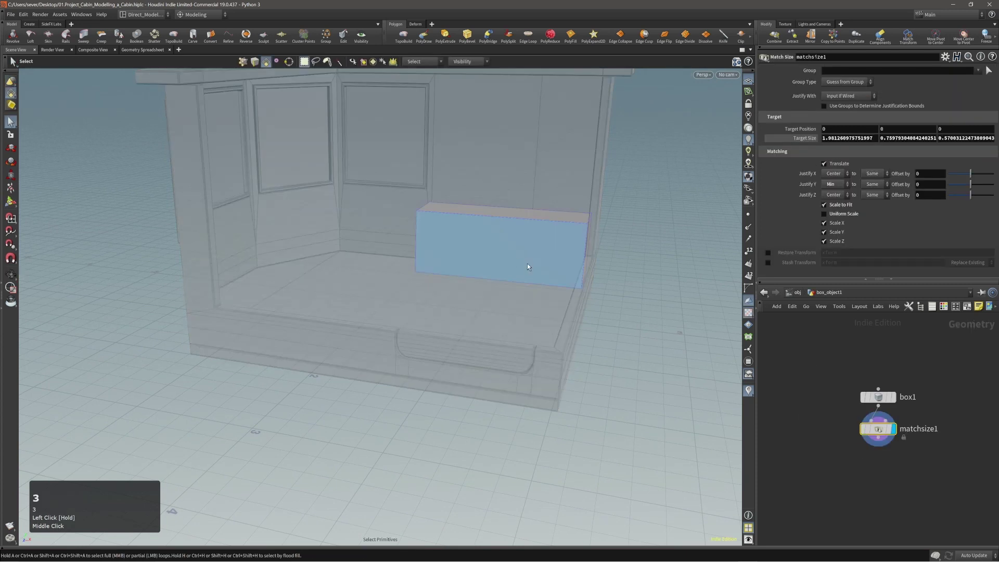
{"action": "key", "text": "e"}
{"action": "key", "text": "Escape"}
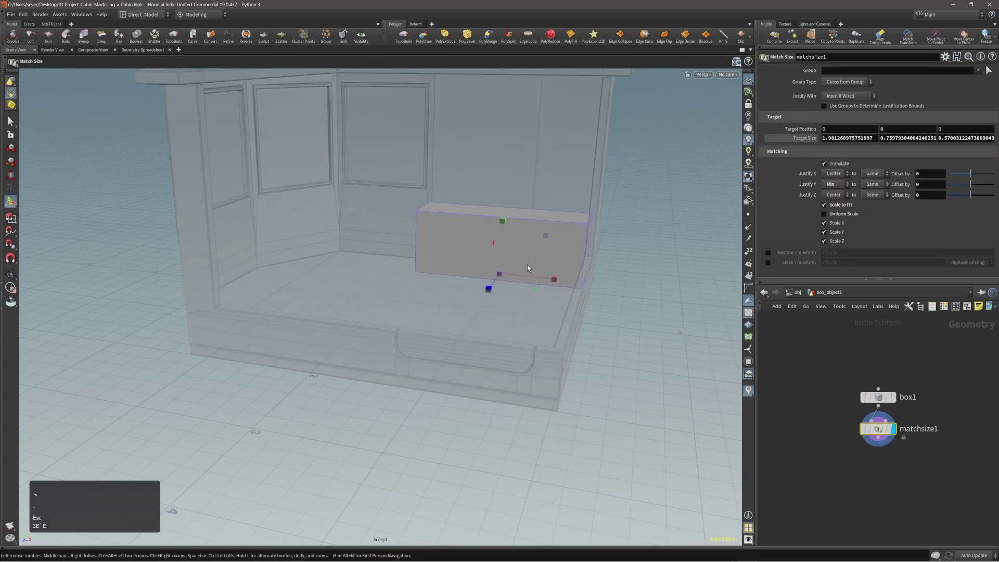
{"action": "middle_click_drag", "start_coordinate": [526, 264], "coordinate": [543, 248]}
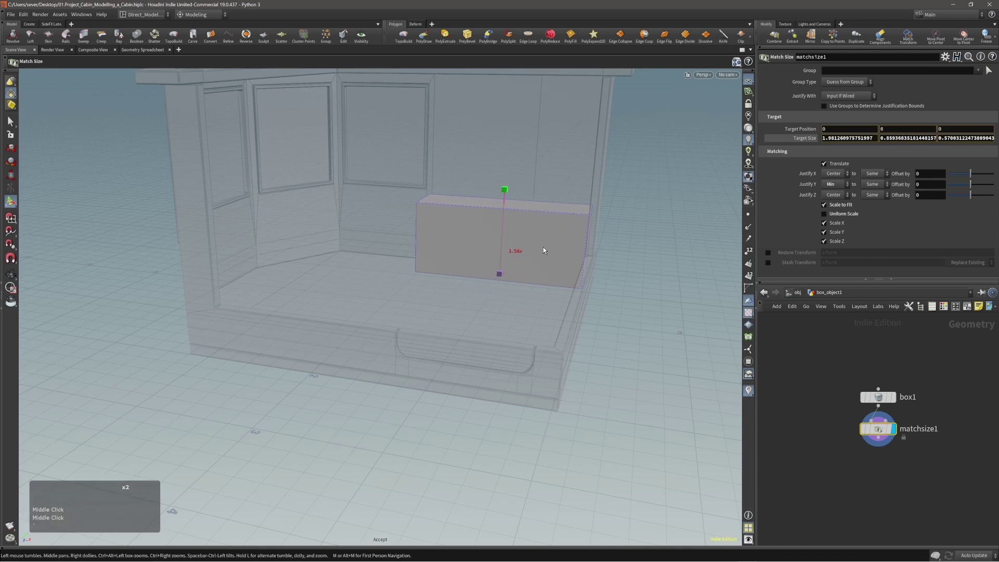
{"action": "left_click_drag", "start_coordinate": [493, 224], "coordinate": [451, 227], "text": "alt"}
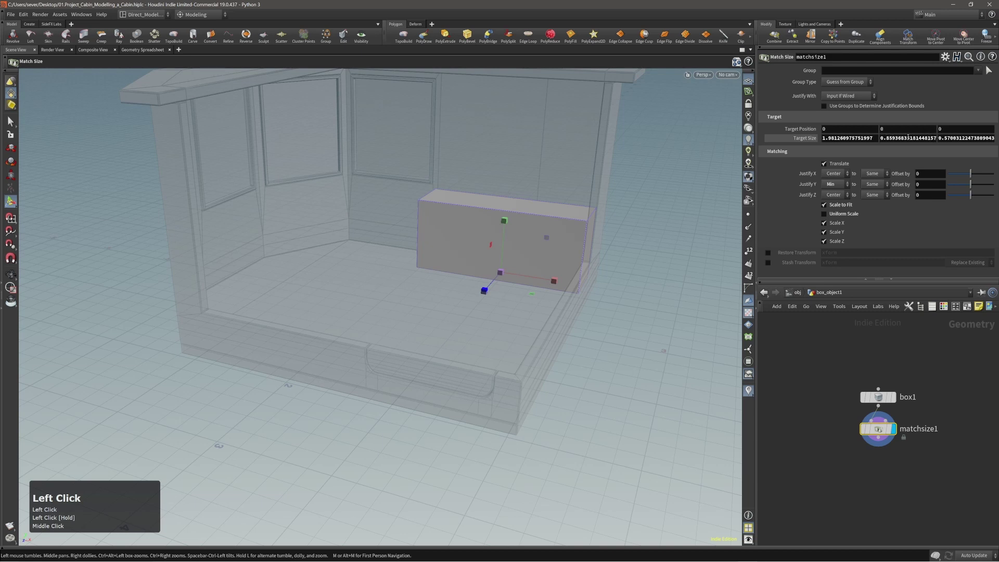
{"action": "left_click", "coordinate": [806, 138]}
{"action": "left_click", "coordinate": [806, 137]}
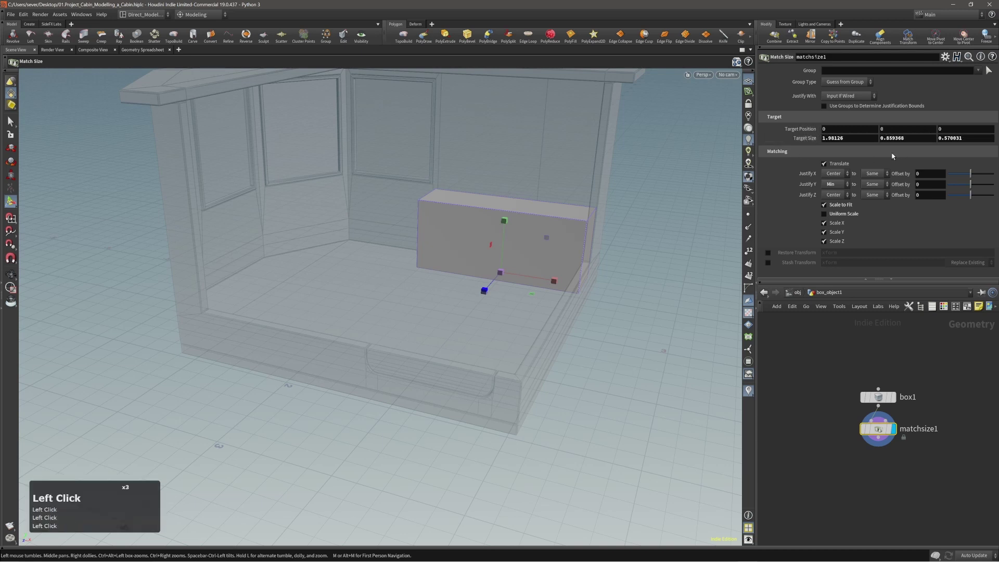
- Create a new box object at the origin inside the cabin from object level, and bring up the cabin reference drawing
{"action": "key", "text": "3"}
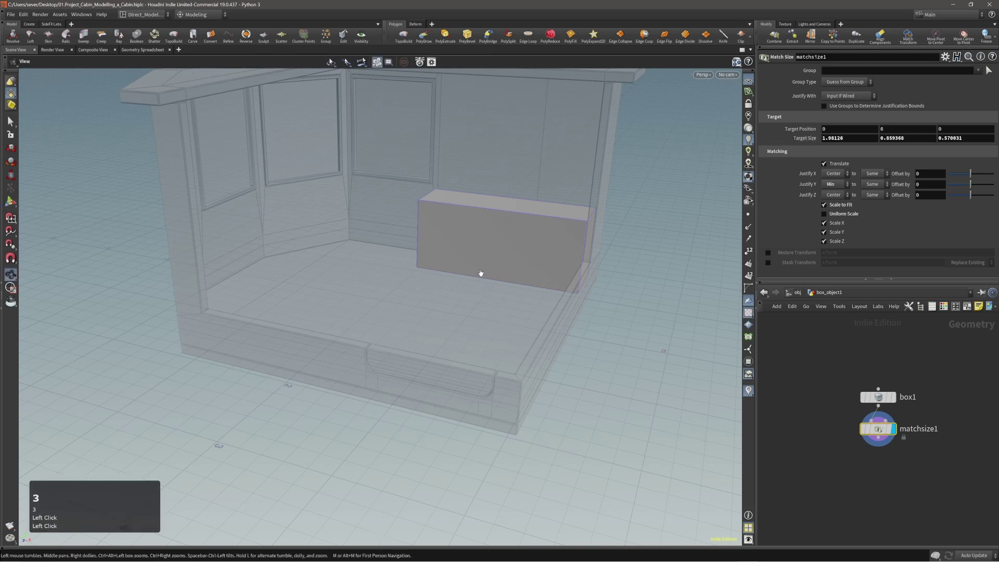
{"action": "left_click_drag", "start_coordinate": [479, 274], "coordinate": [473, 292], "text": "alt"}
{"action": "key", "text": "4"}
{"action": "right_click_drag", "start_coordinate": [473, 292], "coordinate": [448, 292]}
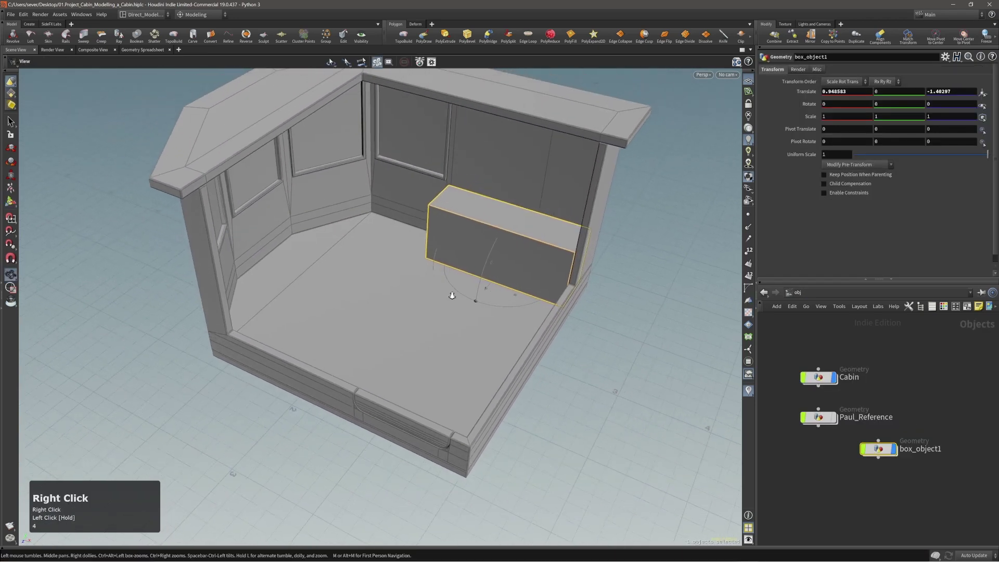
{"action": "middle_click_drag", "start_coordinate": [448, 292], "coordinate": [457, 288]}
{"action": "left_click_drag", "start_coordinate": [457, 288], "coordinate": [470, 274]}
{"action": "key", "text": "c"}
{"action": "left_click", "coordinate": [436, 332]}
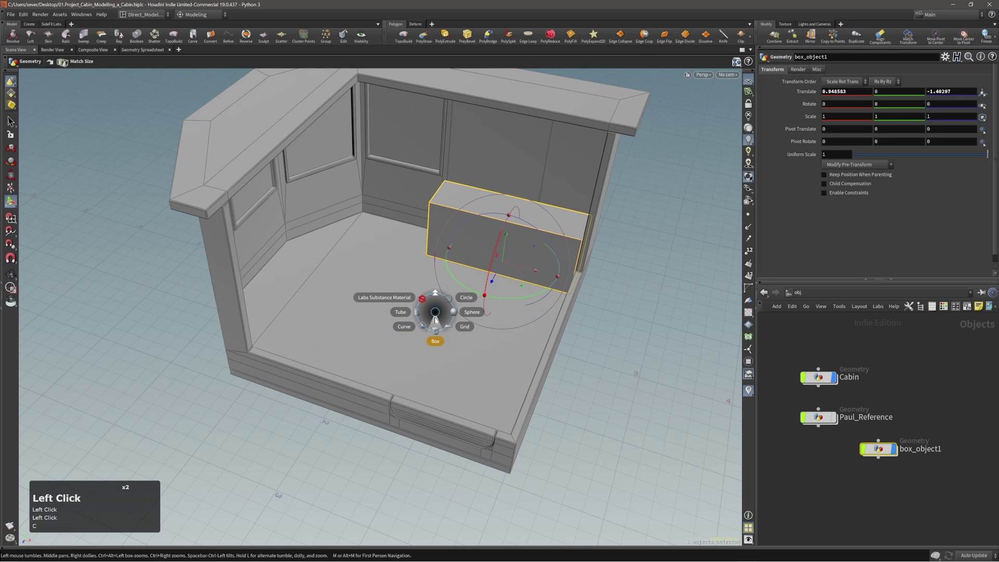
{"action": "key", "text": "Return"}
{"action": "left_click_drag", "start_coordinate": [454, 307], "coordinate": [424, 293], "text": "alt"}
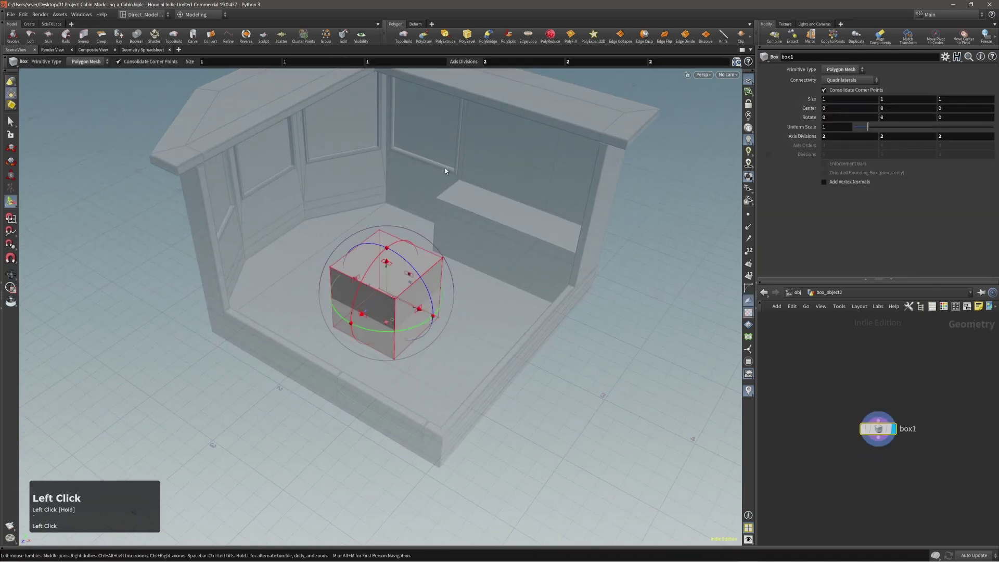
{"action": "right_click_drag", "start_coordinate": [562, 560], "coordinate": [461, 313]}
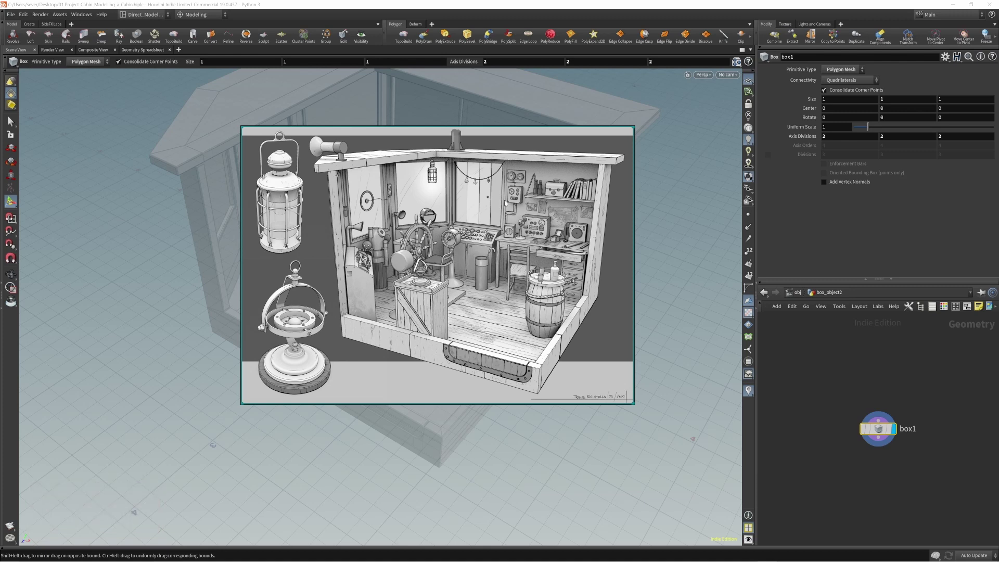
- Hide the cabin reference drawing and append a Match Size node to the new box1 at geometry level
{"action": "right_click_drag", "start_coordinate": [418, 261], "coordinate": [405, 561]}
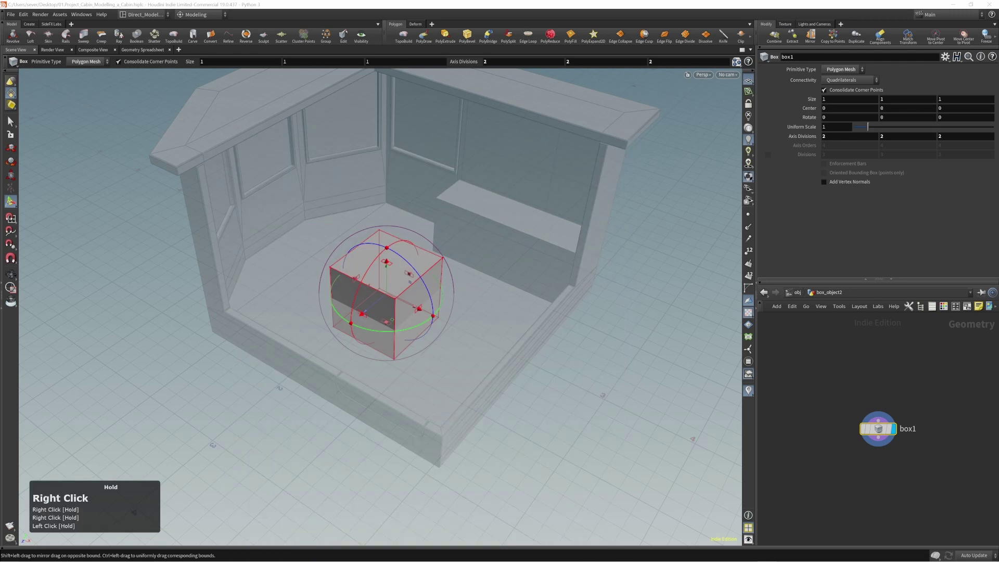
{"action": "left_click", "coordinate": [491, 292]}
{"action": "left_click_drag", "start_coordinate": [311, 299], "coordinate": [382, 254], "text": "alt"}
{"action": "right_click_drag", "start_coordinate": [383, 254], "coordinate": [412, 265], "text": "alt"}
{"action": "middle_click_drag", "start_coordinate": [412, 265], "coordinate": [423, 278], "text": "alt"}
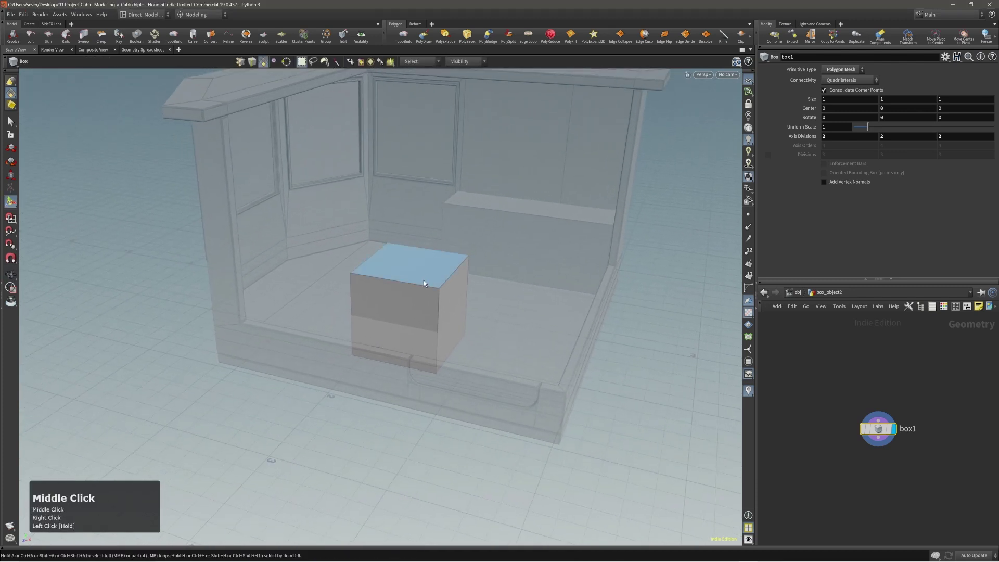
{"action": "key", "text": "c"}
{"action": "left_click", "coordinate": [422, 295]}
{"action": "left_click", "coordinate": [422, 292]}
{"action": "key", "text": "c"}
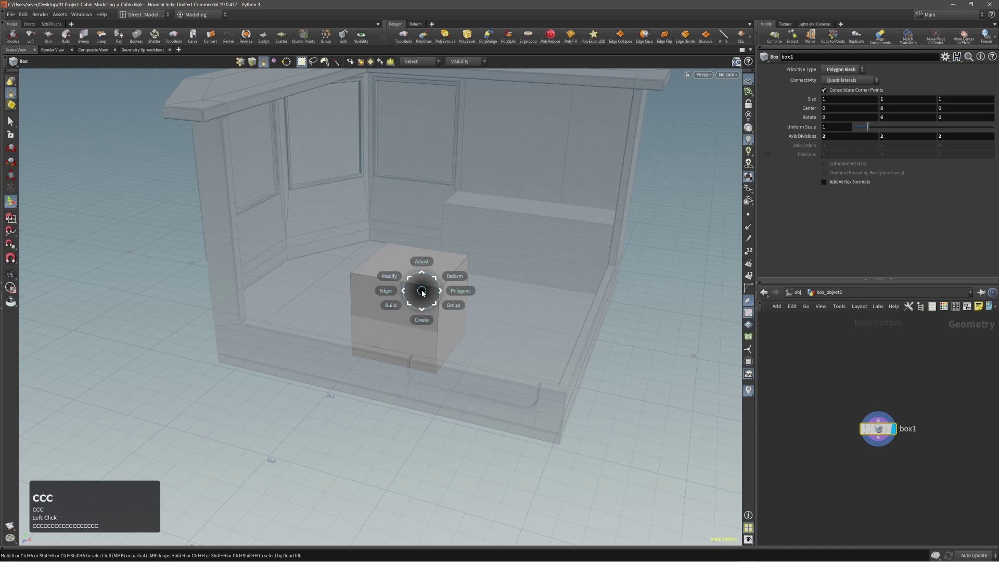
{"action": "left_click", "coordinate": [422, 284]}
{"action": "left_click", "coordinate": [427, 290]}
- Turn off Uniform Scale on the Match Size node and save its settings as permanent defaults
{"action": "right_click_drag", "start_coordinate": [430, 277], "coordinate": [408, 278], "text": "alt"}
{"action": "middle_click_drag", "start_coordinate": [408, 278], "coordinate": [424, 307], "text": "alt"}
{"action": "right_click_drag", "start_coordinate": [424, 307], "coordinate": [434, 284], "text": "alt"}
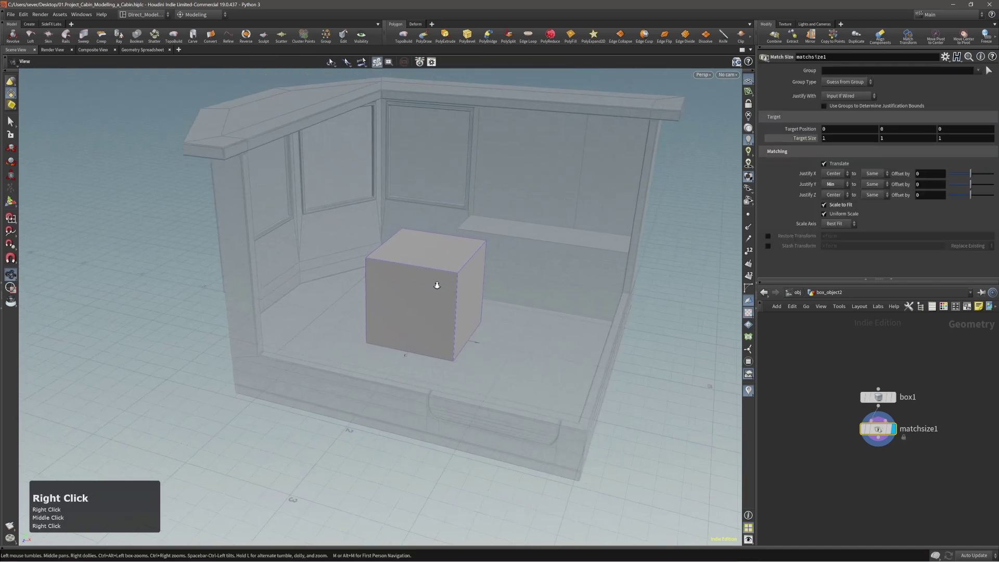
{"action": "left_click_drag", "start_coordinate": [435, 284], "coordinate": [403, 339], "text": "alt"}
{"action": "left_click", "coordinate": [824, 214]}
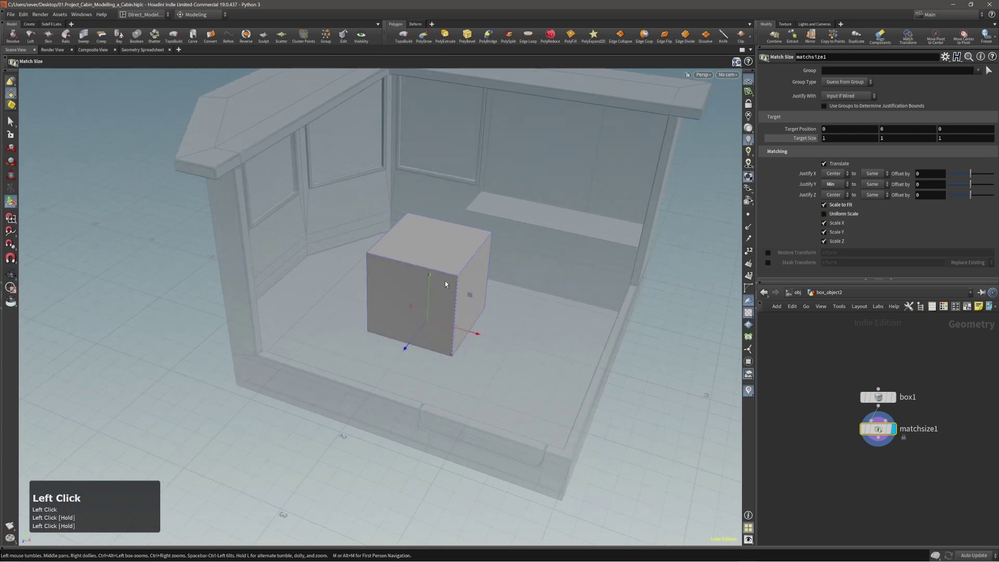
{"action": "right_click_drag", "start_coordinate": [446, 284], "coordinate": [439, 279]}
{"action": "left_click_drag", "start_coordinate": [439, 279], "coordinate": [424, 281]}
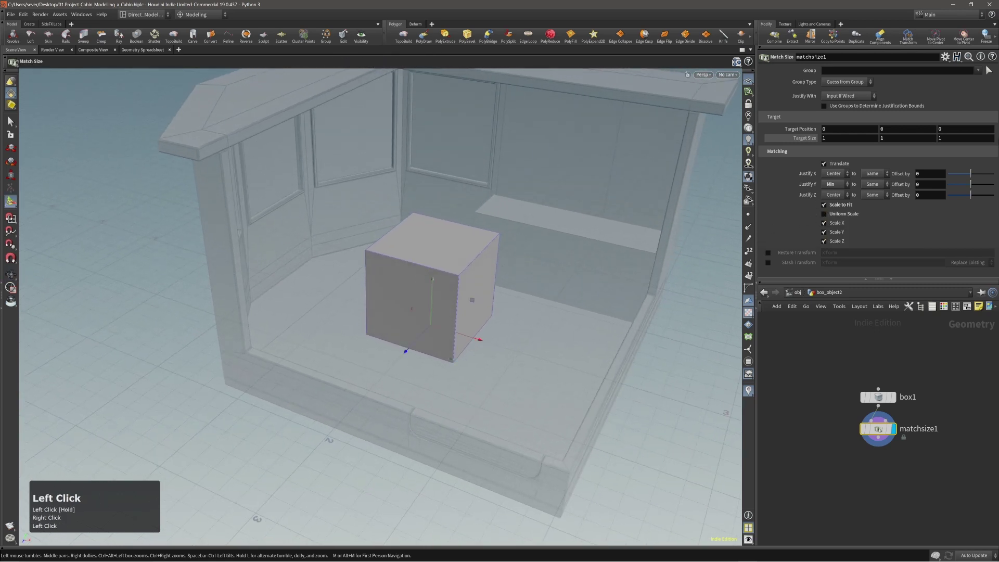
{"action": "left_click_drag", "start_coordinate": [945, 56], "coordinate": [867, 173]}
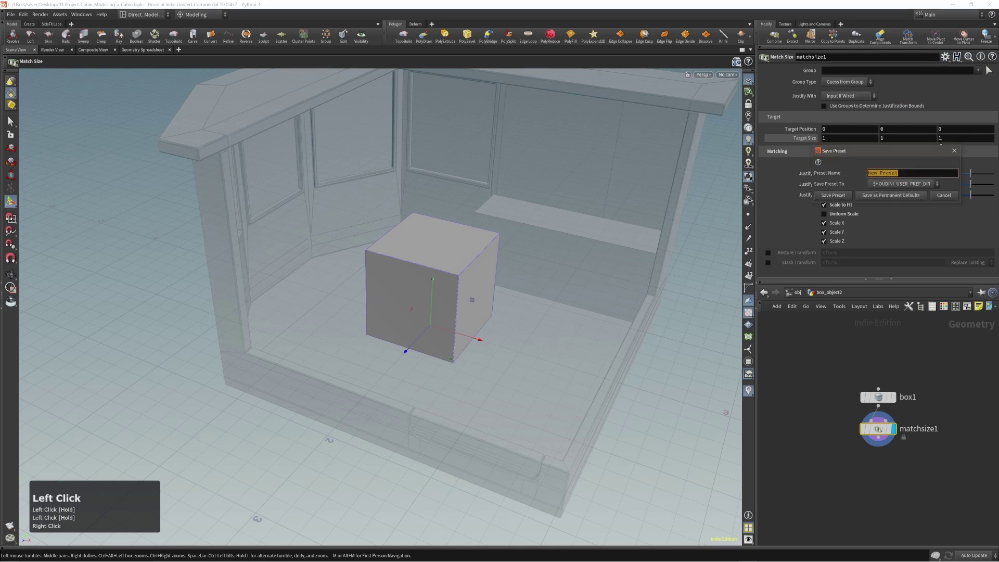
{"action": "left_click", "coordinate": [954, 150]}
{"action": "left_click_drag", "start_coordinate": [945, 56], "coordinate": [885, 183]}
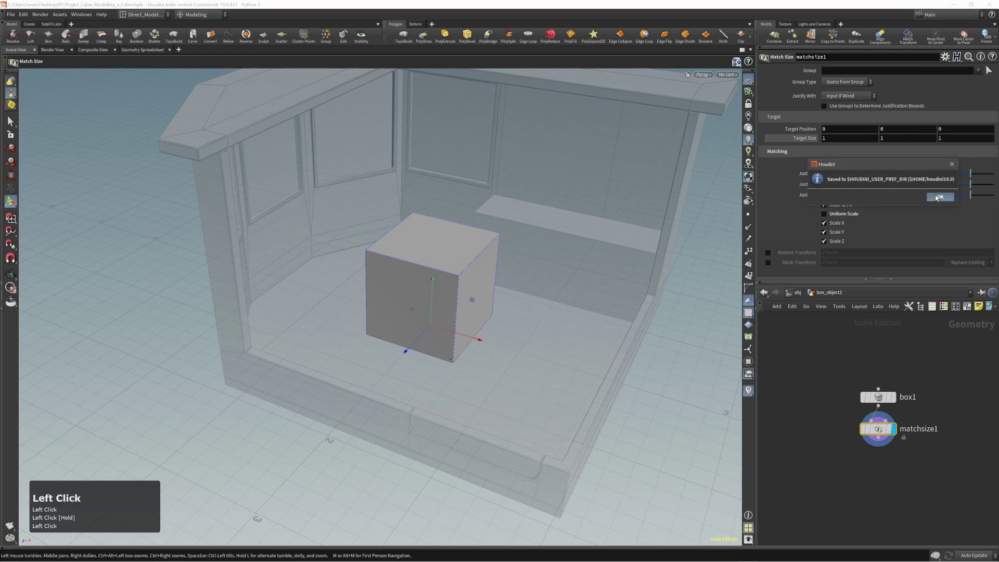
- Scale the Match Size target size to about 0.98 in X, 0.88 in Y and 0.49 in Z
{"action": "left_click_drag", "start_coordinate": [478, 339], "coordinate": [507, 324], "text": "alt"}
{"action": "right_click_drag", "start_coordinate": [507, 323], "coordinate": [495, 314], "text": "alt"}
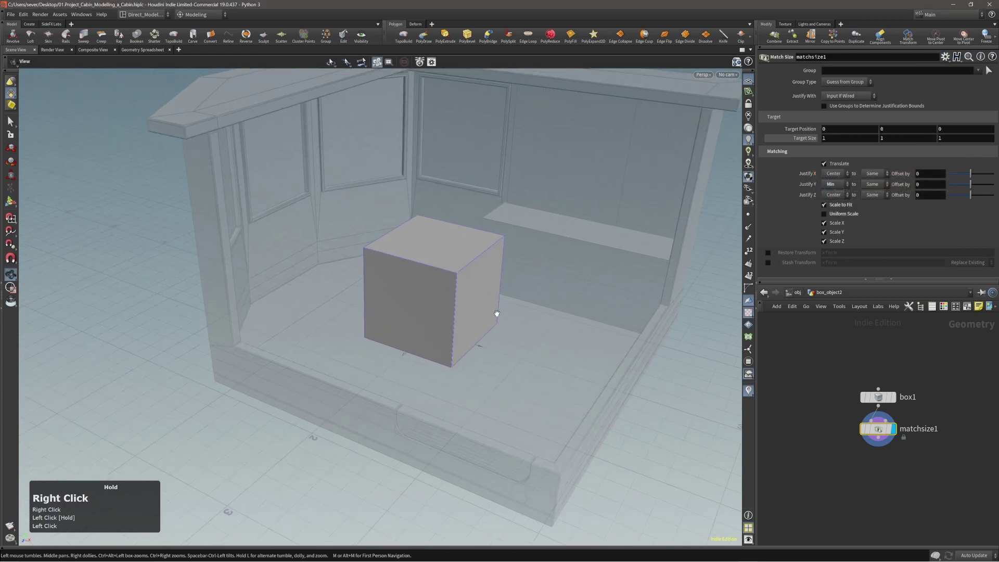
{"action": "middle_click_drag", "start_coordinate": [464, 307], "coordinate": [468, 312], "text": "alt"}
{"action": "key", "text": "Return"}
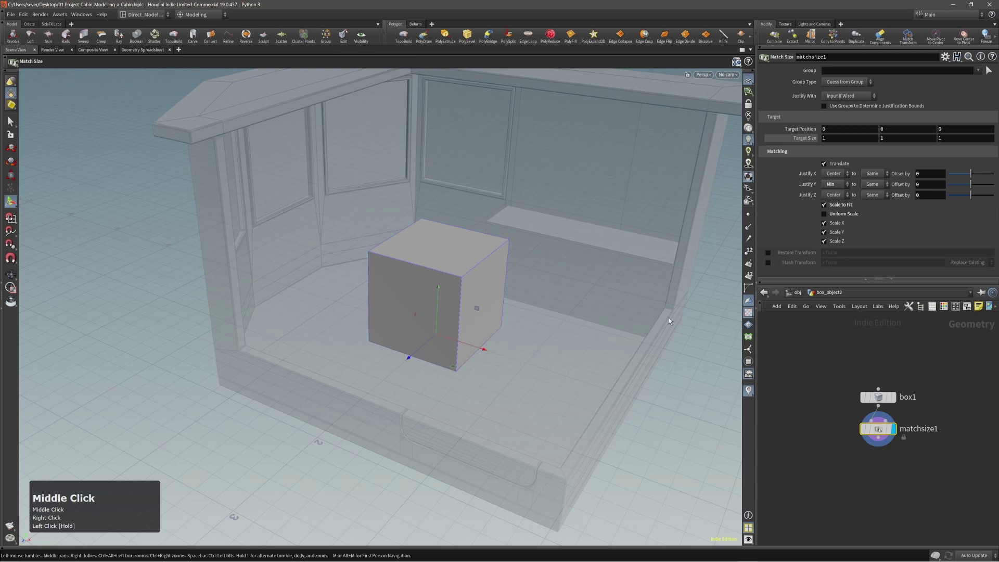
{"action": "left_click_drag", "start_coordinate": [484, 320], "coordinate": [467, 307], "text": "alt"}
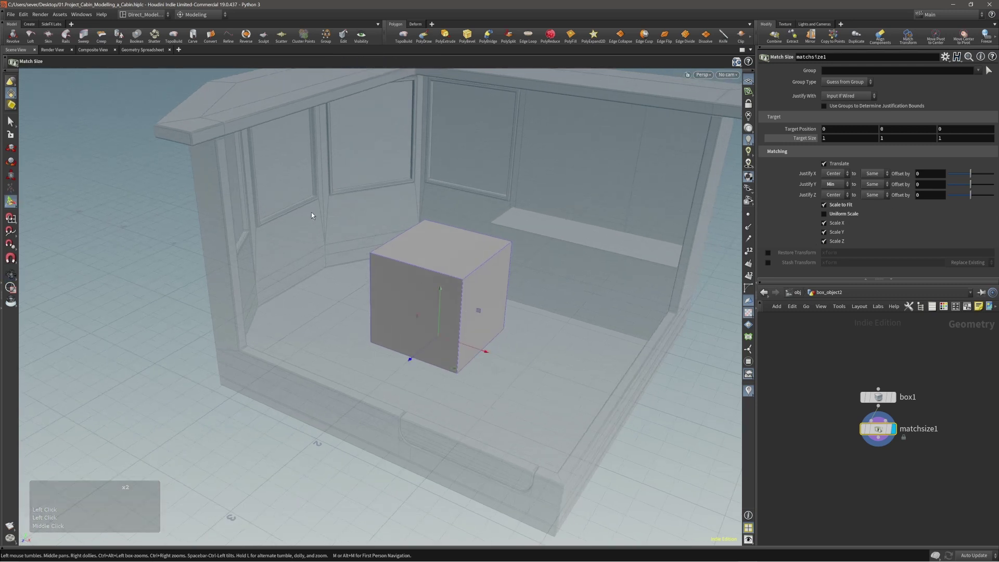
{"action": "key", "text": "e"}
{"action": "left_click_drag", "start_coordinate": [444, 319], "coordinate": [443, 354], "text": "alt"}
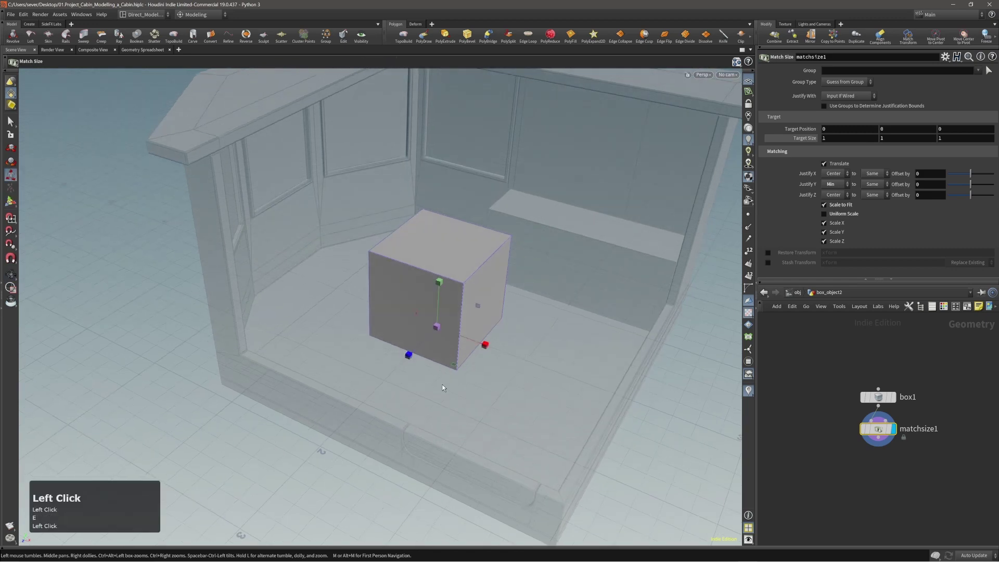
{"action": "middle_click_drag", "start_coordinate": [442, 384], "coordinate": [458, 371]}
{"action": "left_click_drag", "start_coordinate": [458, 370], "coordinate": [441, 316], "text": "alt"}
{"action": "middle_click_drag", "start_coordinate": [562, 301], "coordinate": [561, 309]}
{"action": "left_click_drag", "start_coordinate": [562, 309], "coordinate": [571, 262], "text": "alt"}
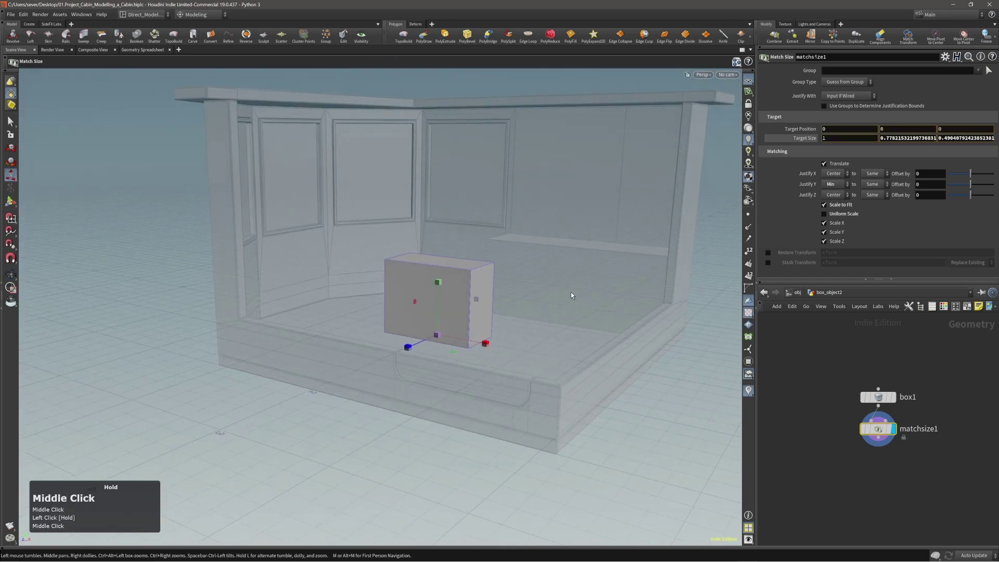
{"action": "middle_click_drag", "start_coordinate": [570, 293], "coordinate": [571, 289]}
{"action": "left_click_drag", "start_coordinate": [570, 289], "coordinate": [529, 330], "text": "alt"}
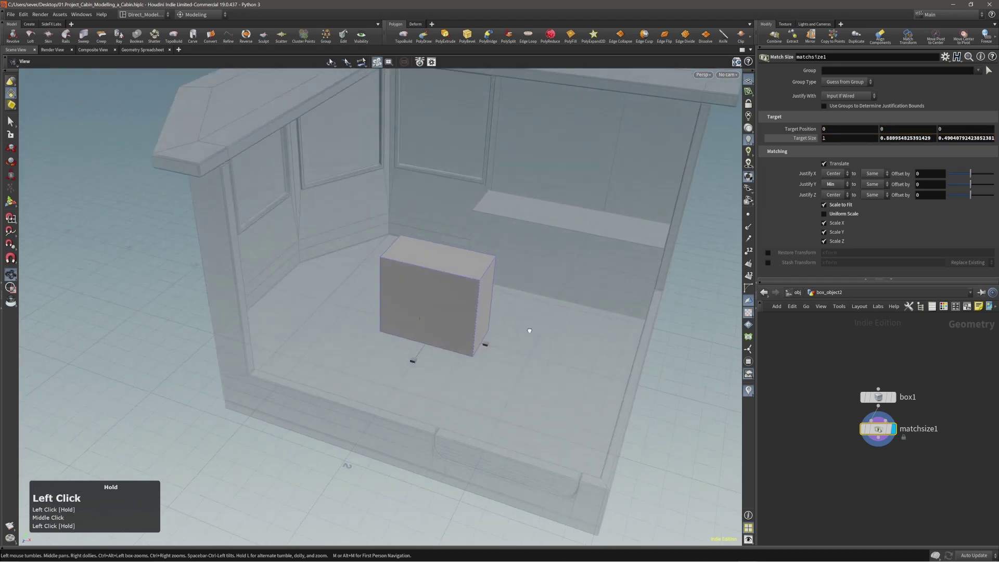
{"action": "middle_click_drag", "start_coordinate": [529, 330], "coordinate": [538, 358]}
{"action": "mouse_move", "coordinate": [524, 333]}
{"action": "left_mouse_down", "text": "alt"}
{"action": "mouse_move", "coordinate": [494, 330]}
{"action": "mouse_move", "coordinate": [504, 337]}
{"action": "left_mouse_up", "text": "alt"}
- Move box_object2 at object level toward the back wall, beside the desk-sized box
{"action": "key", "text": "4"}
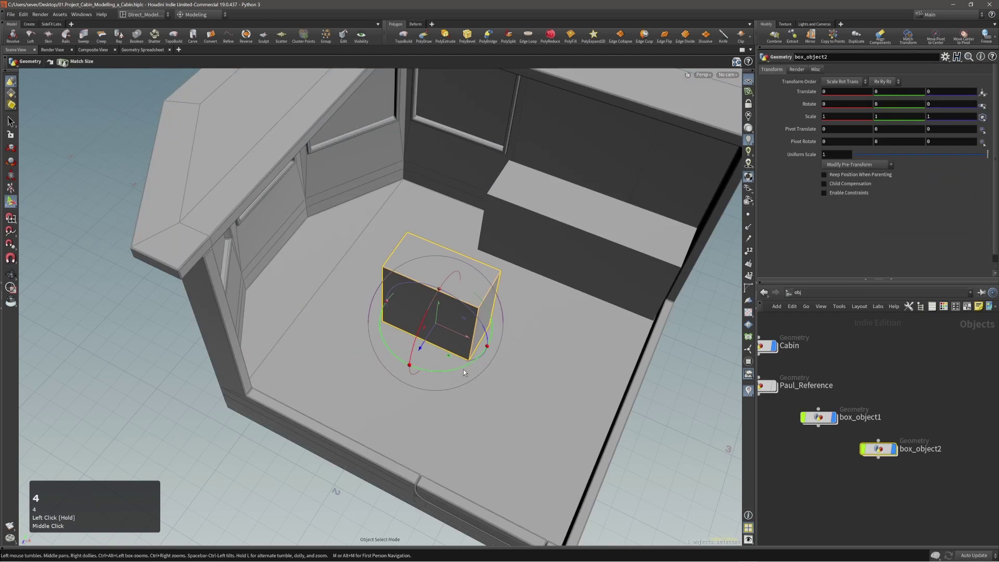
{"action": "left_click_drag", "start_coordinate": [449, 355], "coordinate": [454, 220]}
{"action": "middle_click_drag", "start_coordinate": [454, 196], "coordinate": [446, 234]}
{"action": "left_click_drag", "start_coordinate": [446, 234], "coordinate": [443, 191]}
{"action": "right_click_drag", "start_coordinate": [442, 191], "coordinate": [464, 192]}
{"action": "left_click_drag", "start_coordinate": [463, 191], "coordinate": [457, 206]}
- Return to the Match Size node and scale its target size to about 1.10 in X and 0.43 in Z
{"action": "key", "text": "3"}
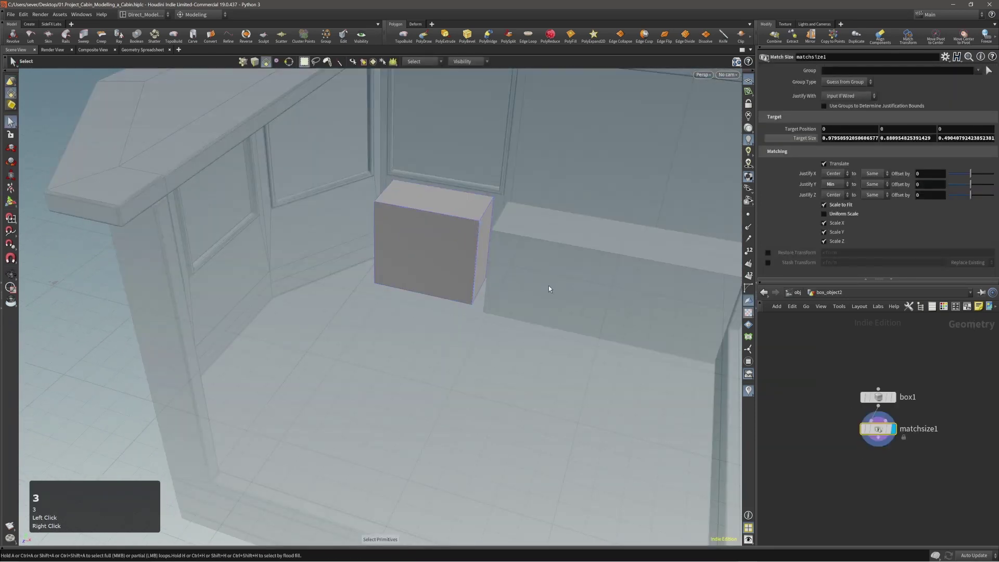
{"action": "key", "text": "Return"}
{"action": "middle_click_drag", "start_coordinate": [551, 287], "coordinate": [561, 289]}
{"action": "left_click_drag", "start_coordinate": [456, 214], "coordinate": [501, 201]}
{"action": "middle_click_drag", "start_coordinate": [543, 248], "coordinate": [549, 249]}
{"action": "left_click_drag", "start_coordinate": [489, 238], "coordinate": [384, 272]}
{"action": "key", "text": "Return"}
{"action": "middle_click_drag", "start_coordinate": [408, 335], "coordinate": [422, 336]}
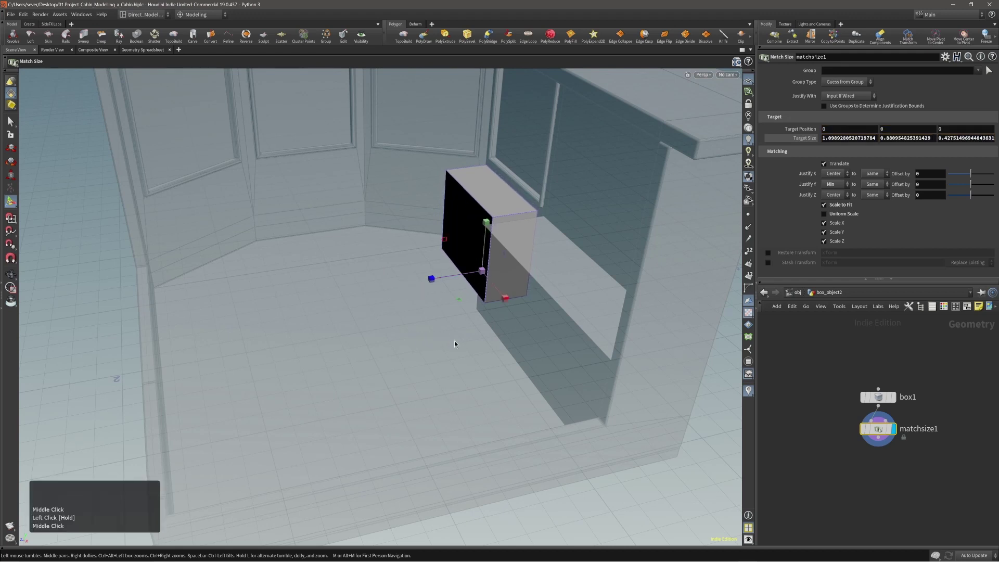
- Position box_object2 at object level against the back wall, at about -0.662 in X and -1.473 in Z
{"action": "key", "text": "4"}
{"action": "left_click_drag", "start_coordinate": [457, 342], "coordinate": [494, 374]}
{"action": "middle_click_drag", "start_coordinate": [494, 373], "coordinate": [496, 373]}
{"action": "right_click_drag", "start_coordinate": [495, 374], "coordinate": [416, 276]}
{"action": "left_click_drag", "start_coordinate": [455, 237], "coordinate": [433, 244]}
{"action": "right_click_drag", "start_coordinate": [433, 244], "coordinate": [427, 243]}
{"action": "mouse_move", "coordinate": [427, 243]}
{"action": "left_mouse_down"}
{"action": "mouse_move", "coordinate": [417, 244]}
{"action": "mouse_move", "coordinate": [439, 236]}
{"action": "left_mouse_up"}
{"action": "middle_click_drag", "start_coordinate": [439, 237], "coordinate": [450, 230]}
- Duplicate box_object2 in place, undoing the vertical shift of the copy
{"action": "key", "text": "q"}
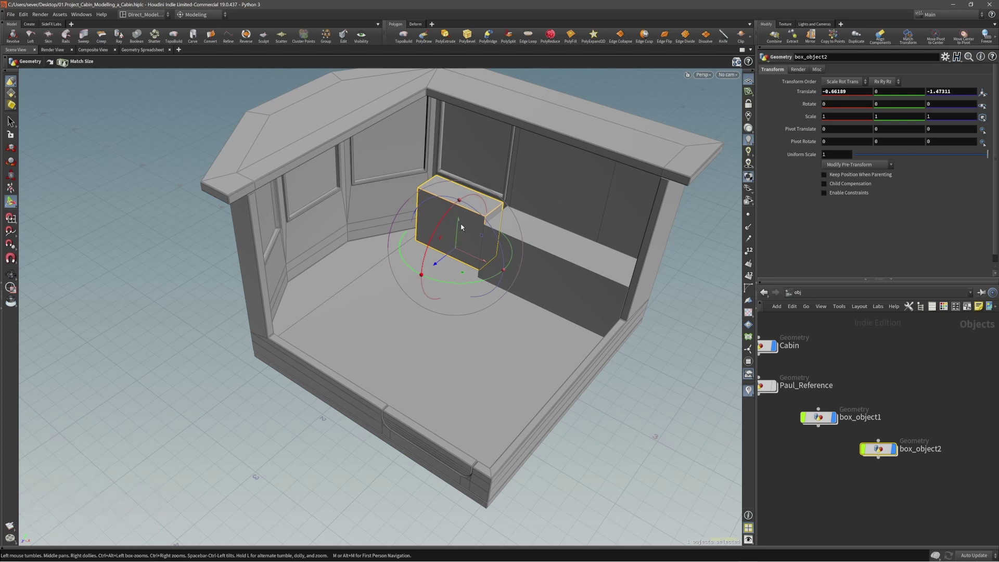
{"action": "middle_click", "coordinate": [461, 223], "text": "ctrl"}
{"action": "right_click", "coordinate": [460, 224], "text": "ctrl"}
{"action": "key", "text": "ctrl+c"}
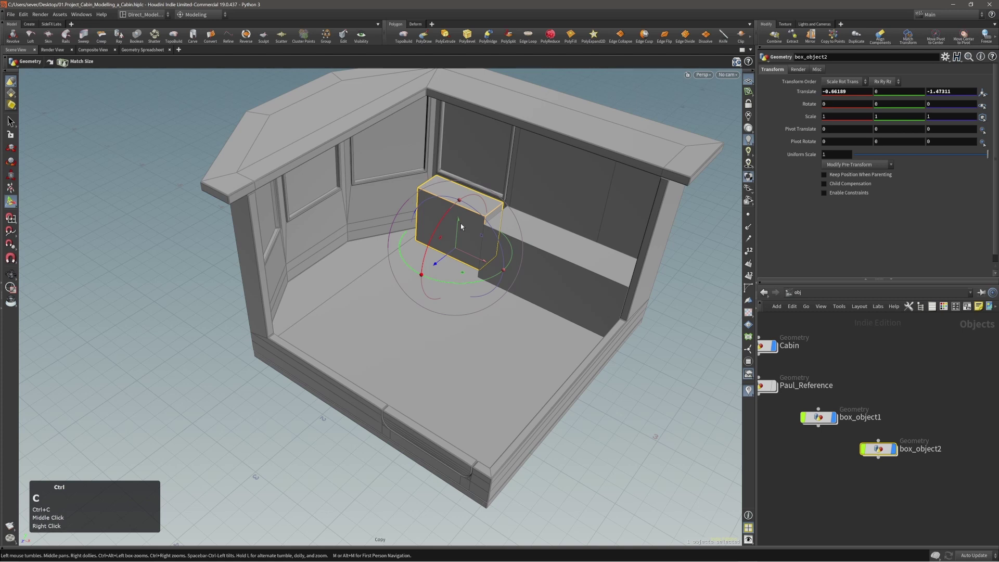
{"action": "key", "text": "ctrl+c"}
{"action": "key", "text": "ctrl+v"}
{"action": "middle_click", "coordinate": [468, 350]}
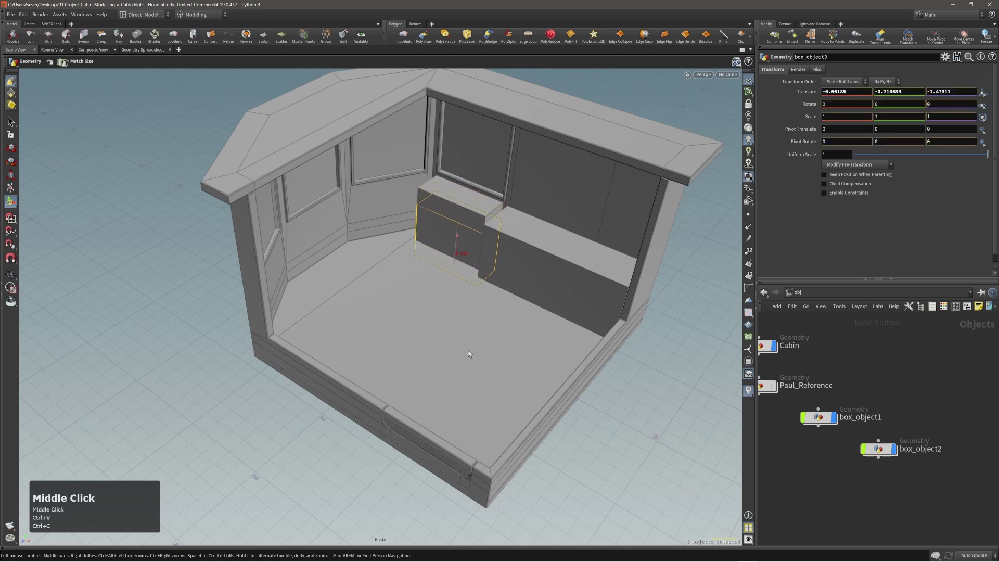
{"action": "key", "text": "ctrl+z"}
- Move the duplicated box forward into the room to a Z translation of about -0.215
{"action": "middle_click_drag", "start_coordinate": [473, 340], "coordinate": [441, 345]}
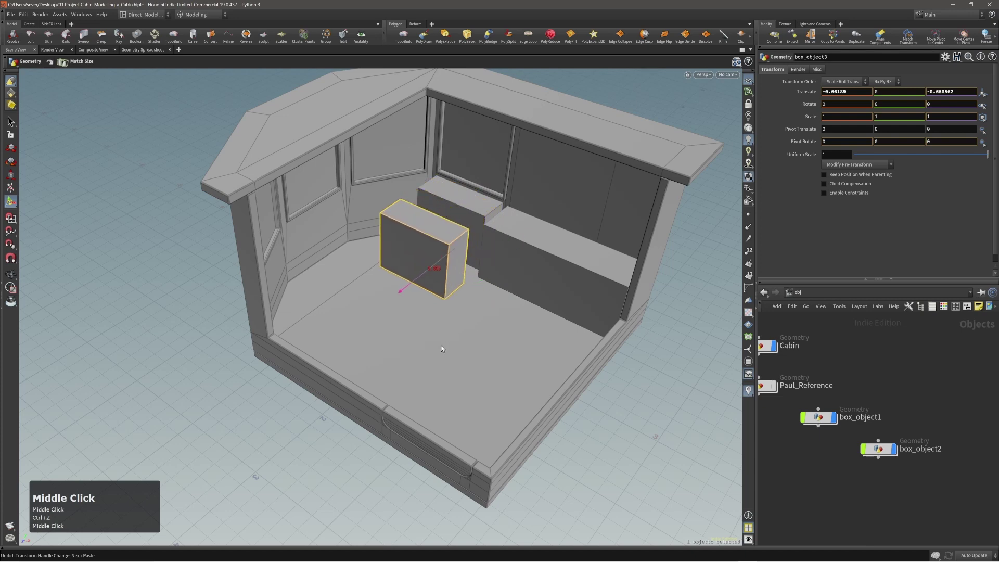
{"action": "right_click_drag", "start_coordinate": [441, 346], "coordinate": [420, 267]}
{"action": "middle_click_drag", "start_coordinate": [421, 267], "coordinate": [426, 272]}
{"action": "left_click_drag", "start_coordinate": [439, 249], "coordinate": [424, 255]}
{"action": "middle_click_drag", "start_coordinate": [482, 362], "coordinate": [393, 333]}
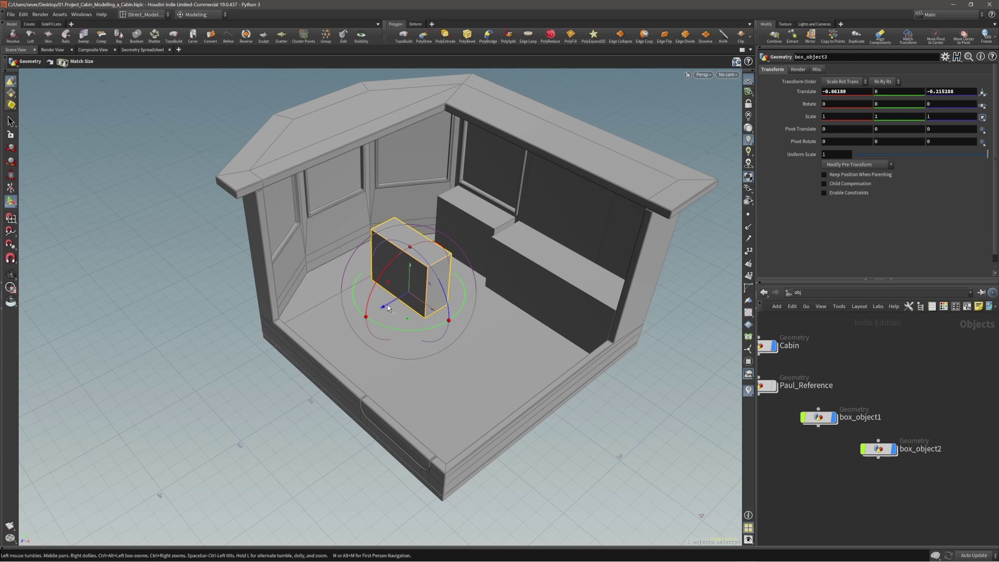
- Rotate the duplicated box to about 113.66 degrees around Y and compare the layout with the cabin reference drawing
{"action": "left_click_drag", "start_coordinate": [388, 309], "coordinate": [386, 307], "text": "alt"}
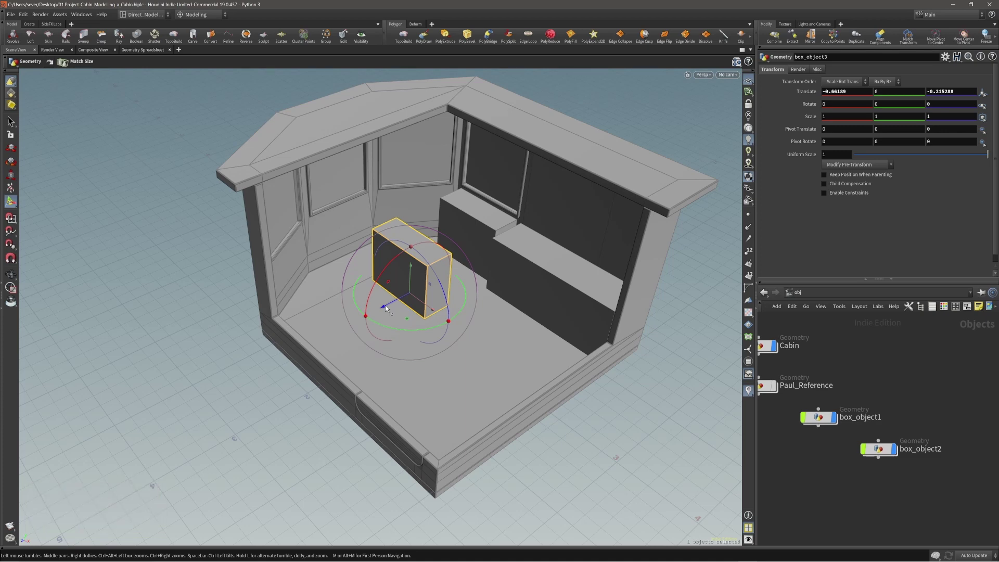
{"action": "left_click_drag", "start_coordinate": [386, 308], "coordinate": [392, 306], "text": "alt"}
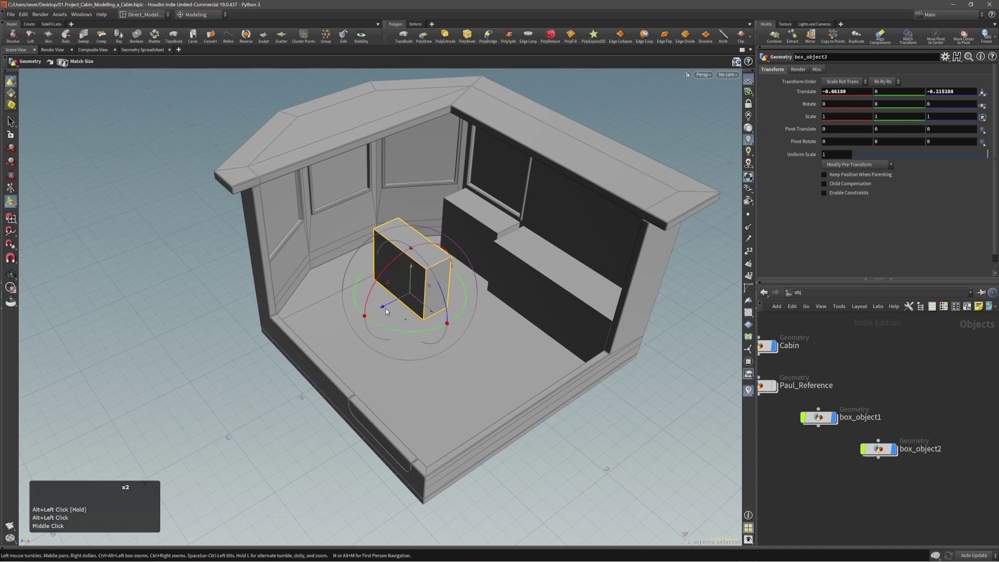
{"action": "right_click_drag", "start_coordinate": [392, 306], "coordinate": [398, 310], "text": "alt"}
{"action": "middle_click_drag", "start_coordinate": [398, 310], "coordinate": [406, 330], "text": "alt"}
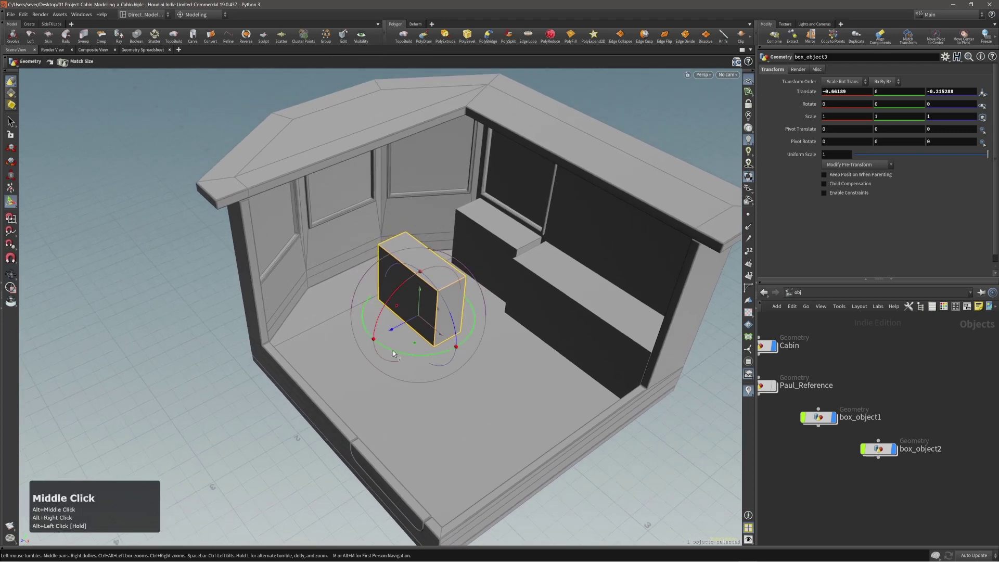
{"action": "left_click_drag", "start_coordinate": [392, 351], "coordinate": [387, 350], "text": "alt"}
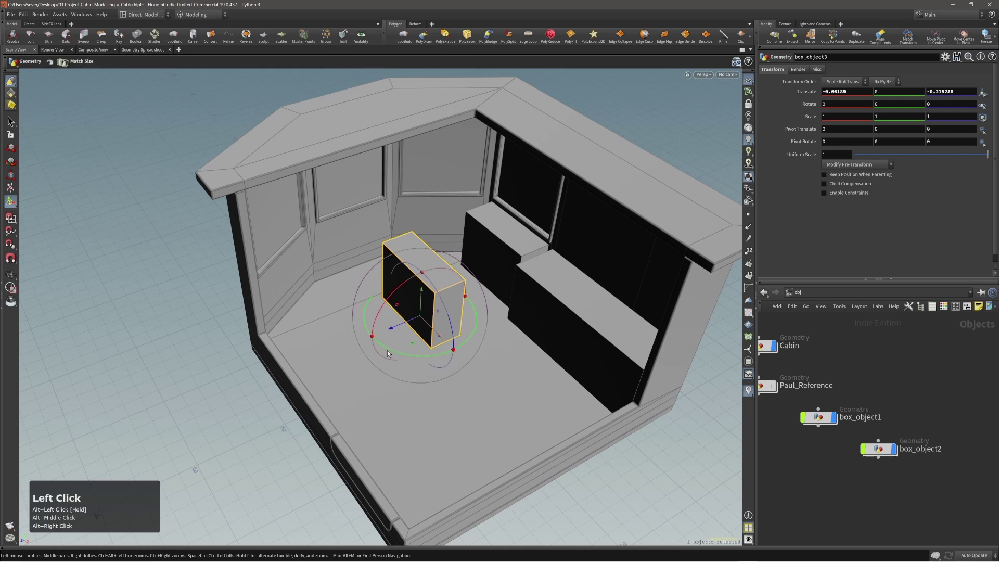
{"action": "left_click_drag", "start_coordinate": [388, 349], "coordinate": [490, 326]}
{"action": "right_click_drag", "start_coordinate": [454, 561], "coordinate": [441, 214]}
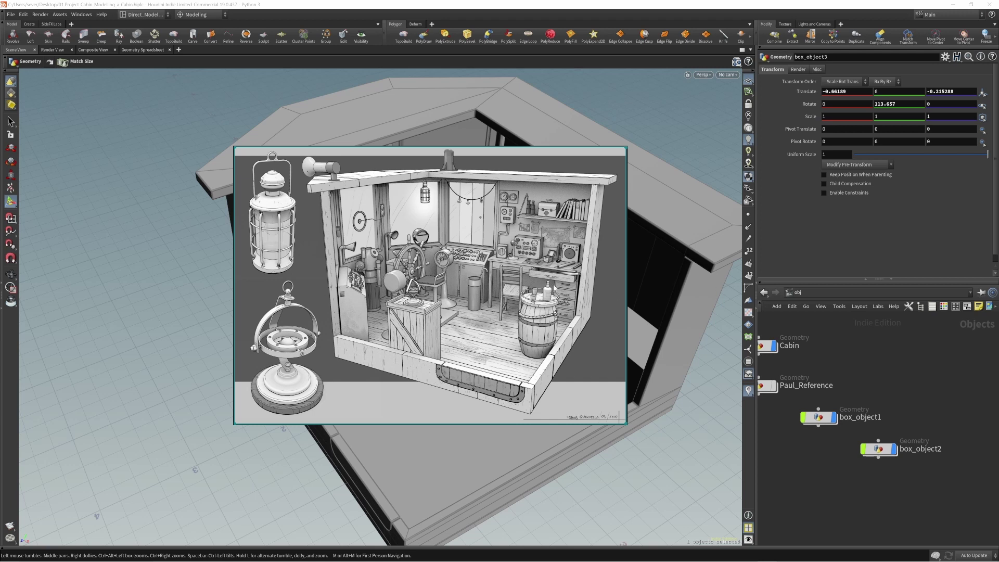
{"action": "right_click_drag", "start_coordinate": [430, 292], "coordinate": [427, 561]}
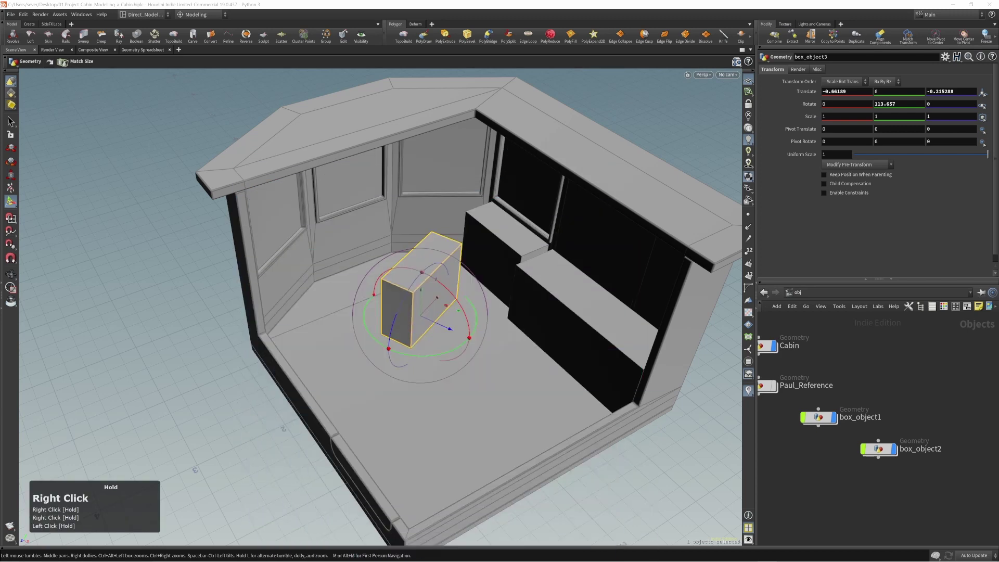
- Slide the rotated box across the cabin floor to about -0.115 in X and 0.253 in Z
{"action": "middle_click_drag", "start_coordinate": [445, 297], "coordinate": [432, 314], "text": "alt"}
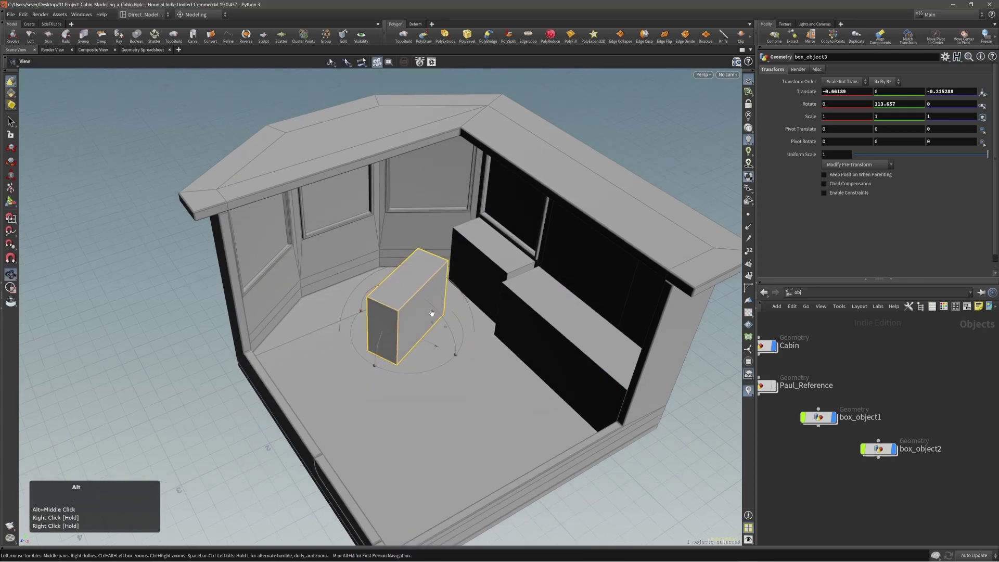
{"action": "left_click_drag", "start_coordinate": [432, 312], "coordinate": [351, 336], "text": "alt"}
{"action": "left_click", "coordinate": [339, 327]}
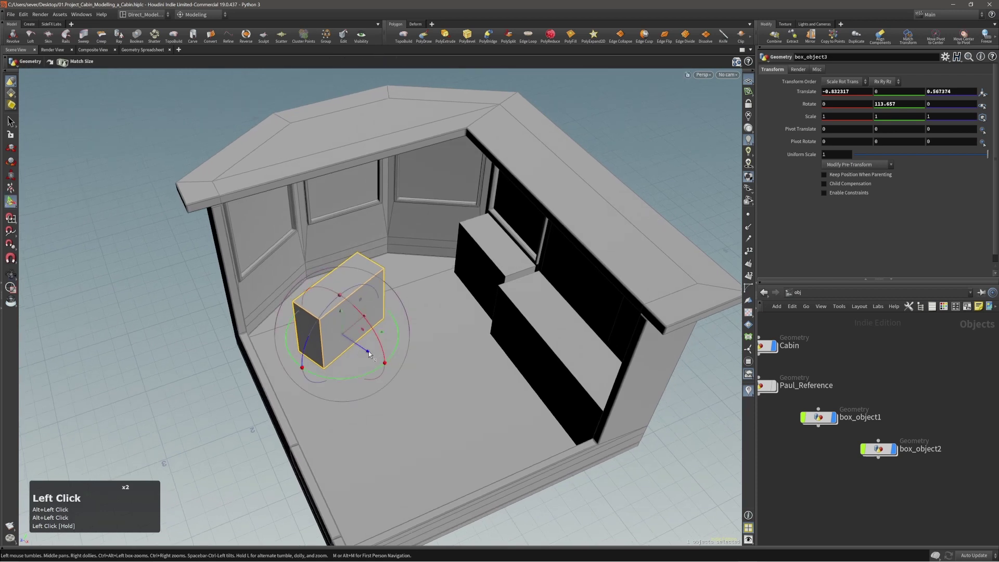
{"action": "right_click_drag", "start_coordinate": [363, 345], "coordinate": [359, 311], "text": "alt"}
{"action": "left_click_drag", "start_coordinate": [359, 311], "coordinate": [350, 311], "text": "alt"}
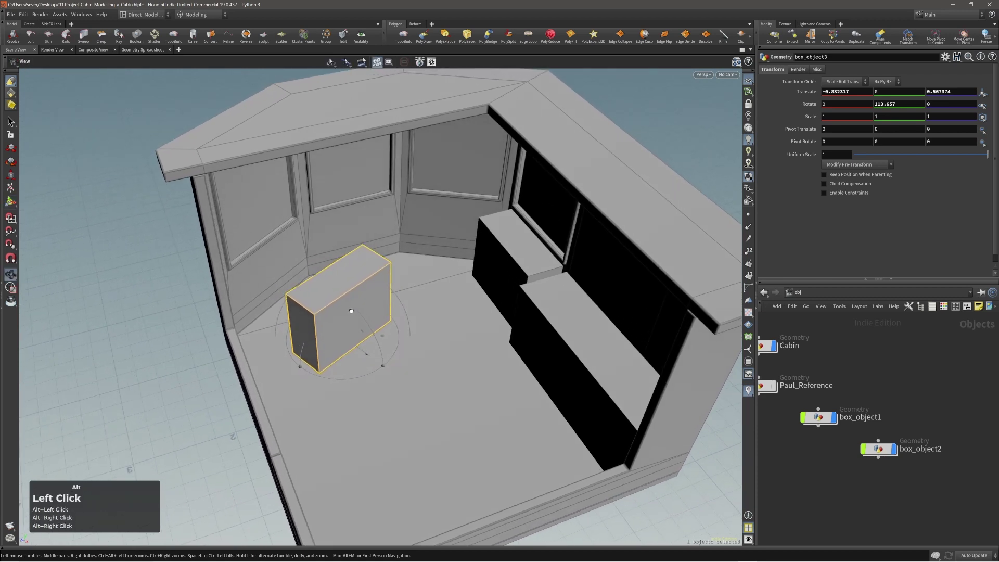
{"action": "left_click_drag", "start_coordinate": [365, 354], "coordinate": [423, 393]}
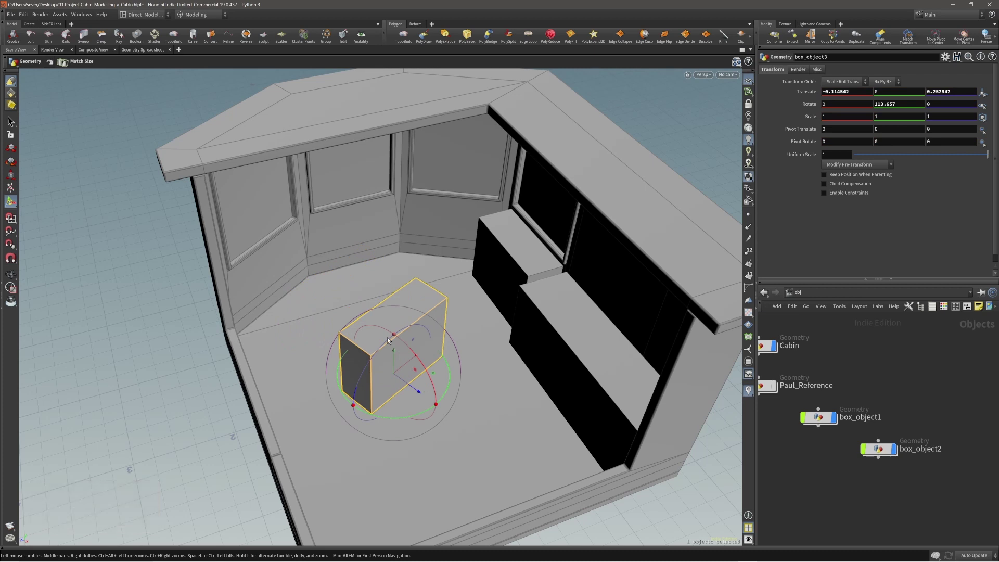
- Align box_object3 with the slanted side wall by picking the wall's orientation for its Z axis, about 121.24 degrees around Y
{"action": "key", "text": "semicolon"}
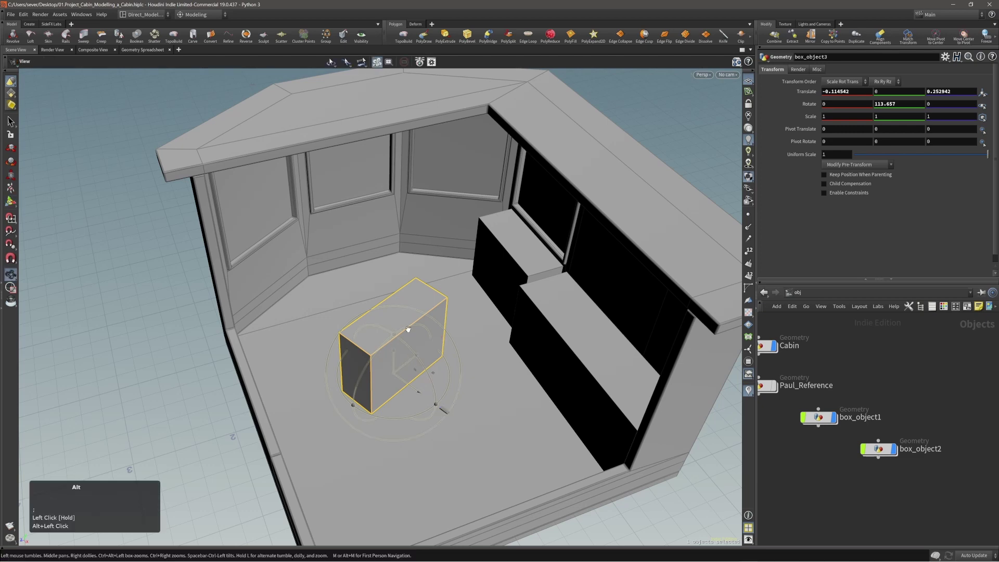
{"action": "left_click_drag", "start_coordinate": [408, 329], "coordinate": [402, 298], "text": "alt"}
{"action": "middle_click_drag", "start_coordinate": [402, 299], "coordinate": [402, 278], "text": "alt"}
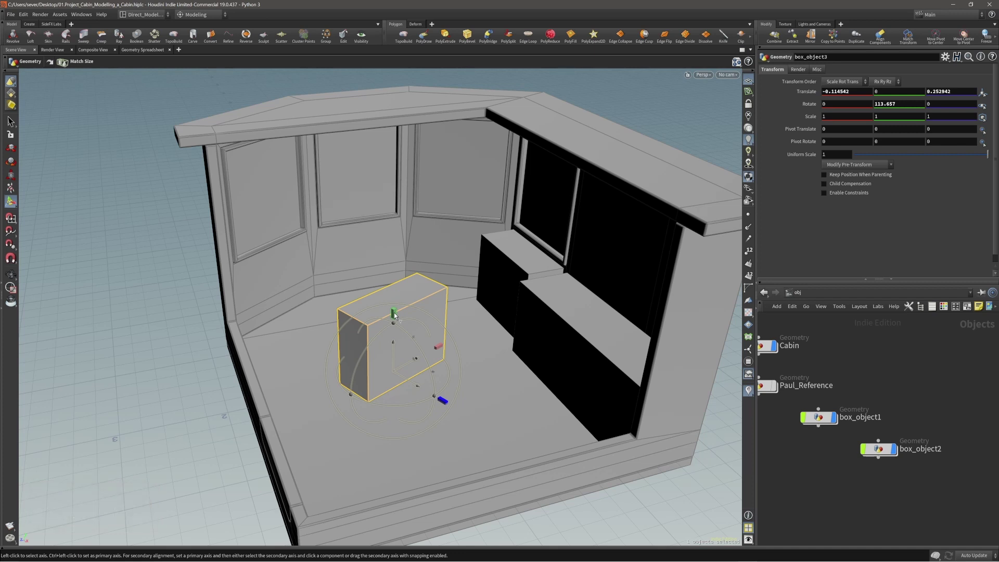
{"action": "left_click", "coordinate": [394, 314], "text": "ctrl"}
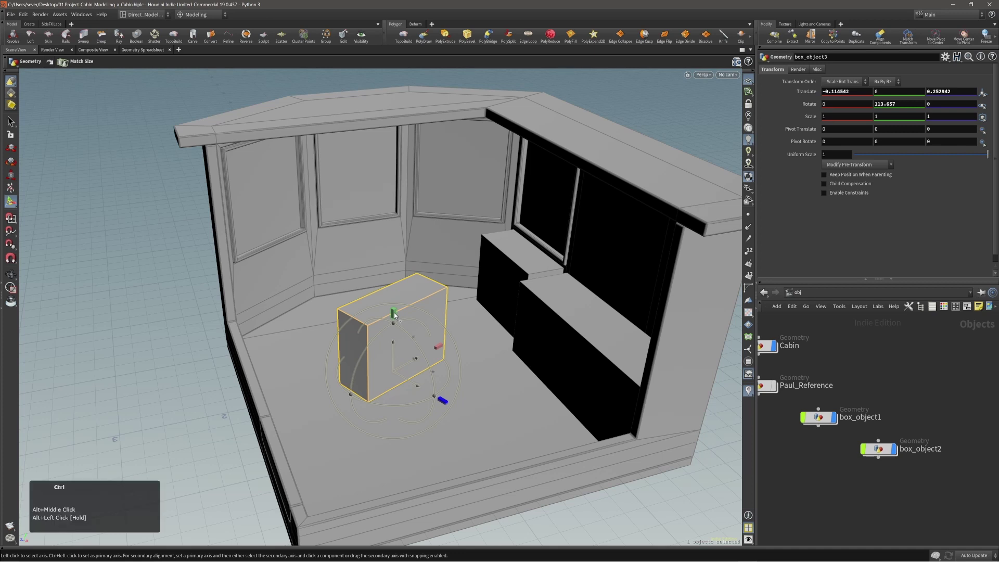
{"action": "left_click", "coordinate": [445, 401]}
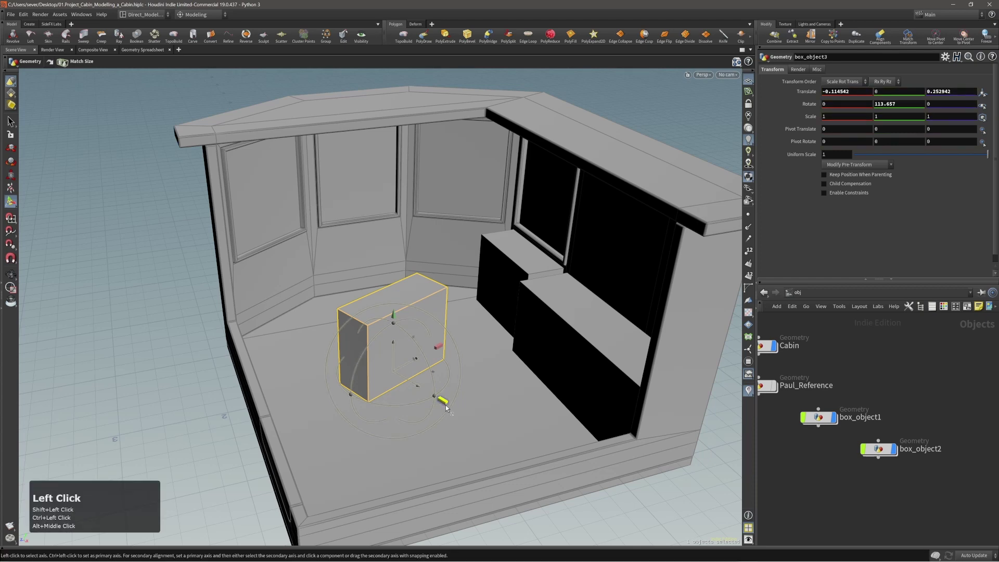
{"action": "left_click_drag", "start_coordinate": [445, 405], "coordinate": [408, 338]}
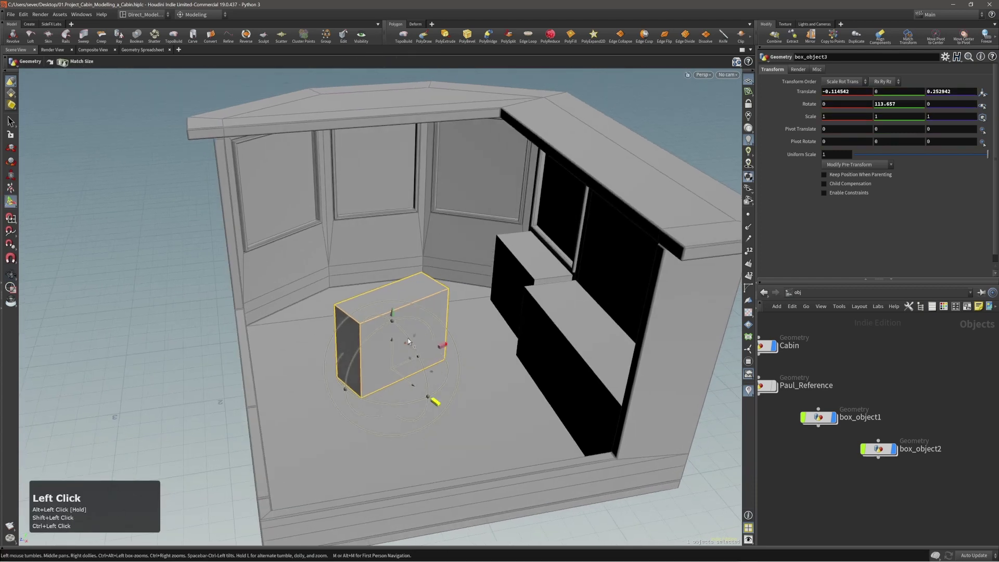
{"action": "left_click_drag", "start_coordinate": [385, 403], "coordinate": [393, 404]}
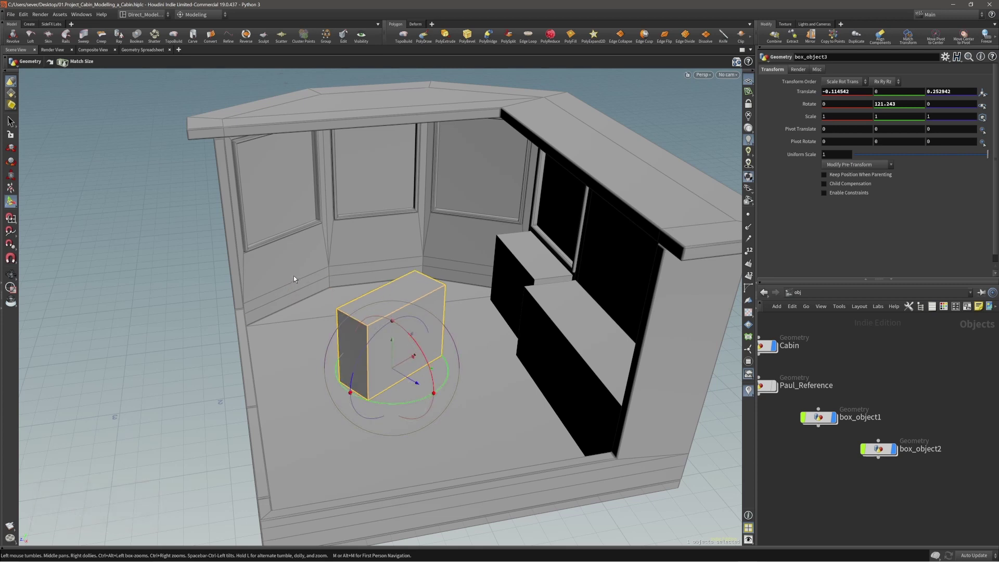
- Try orientation picking for the box on the other cabin walls and re-align it with the slanted side wall
{"action": "key", "text": "semicolon"}
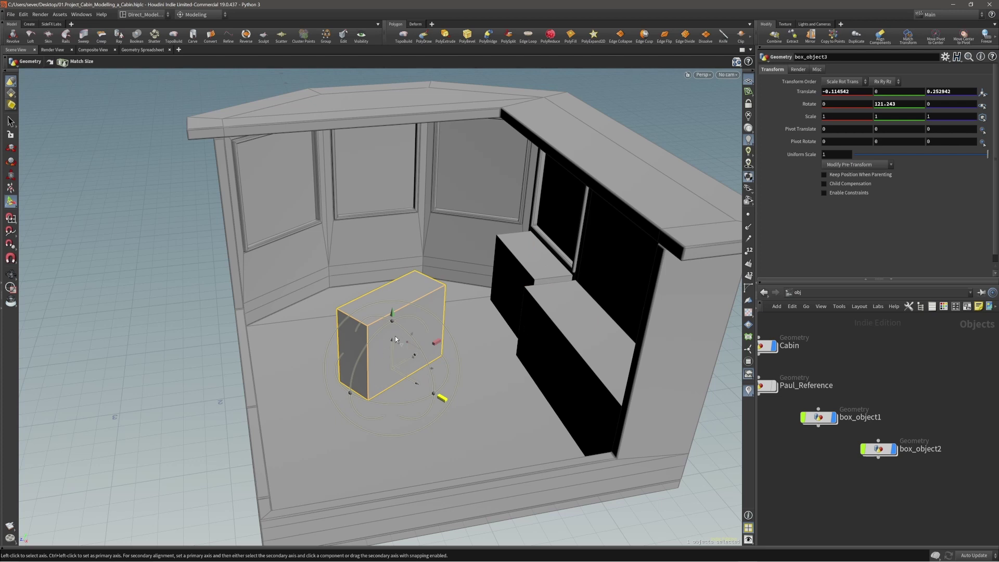
{"action": "left_click", "coordinate": [538, 252]}
{"action": "left_click", "coordinate": [564, 321]}
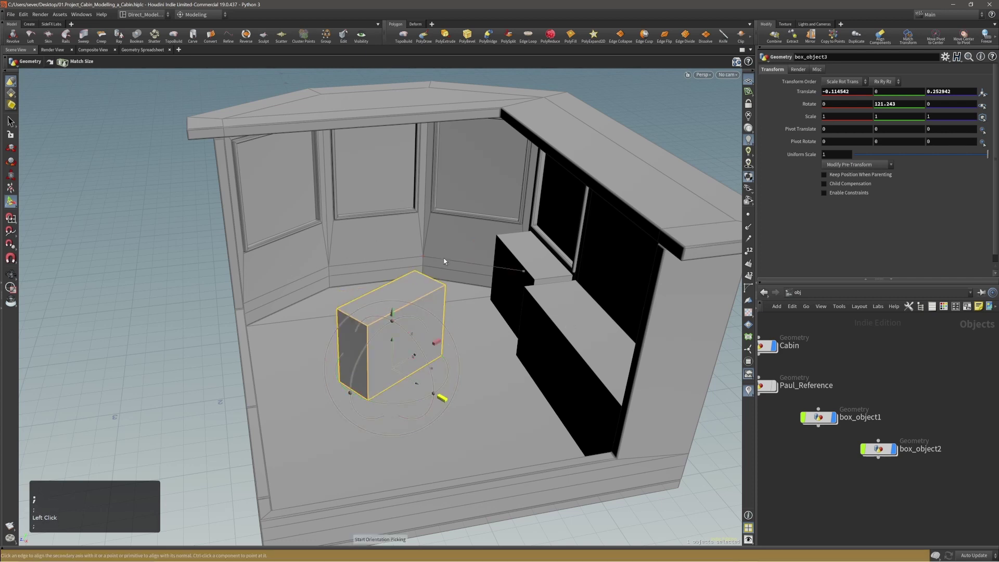
{"action": "left_click", "coordinate": [444, 261]}
{"action": "left_click", "coordinate": [385, 247]}
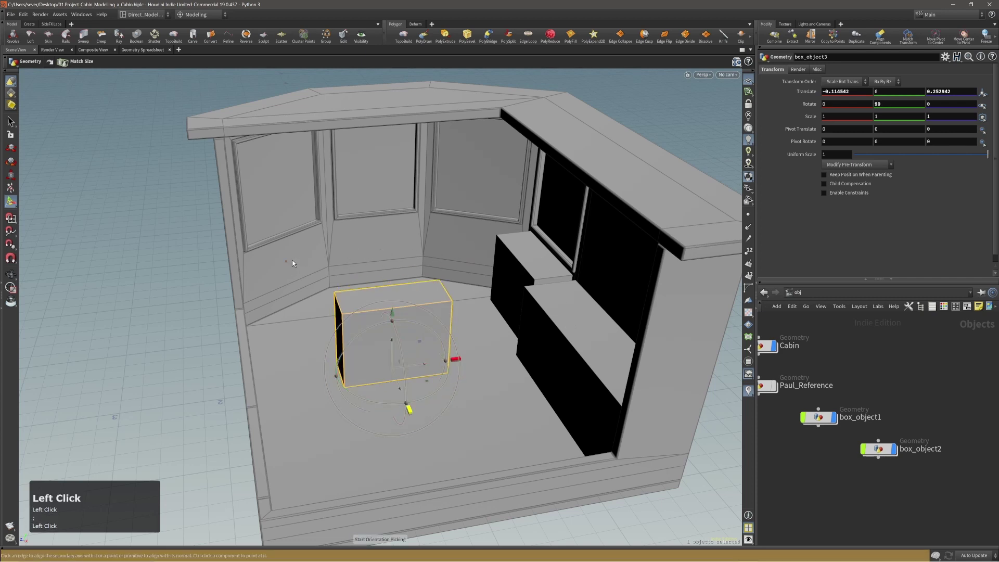
{"action": "left_click", "coordinate": [292, 260]}
{"action": "key", "text": "semicolon"}
{"action": "left_click", "coordinate": [375, 250]}
{"action": "key", "text": "semicolon"}
{"action": "left_click", "coordinate": [448, 248]}
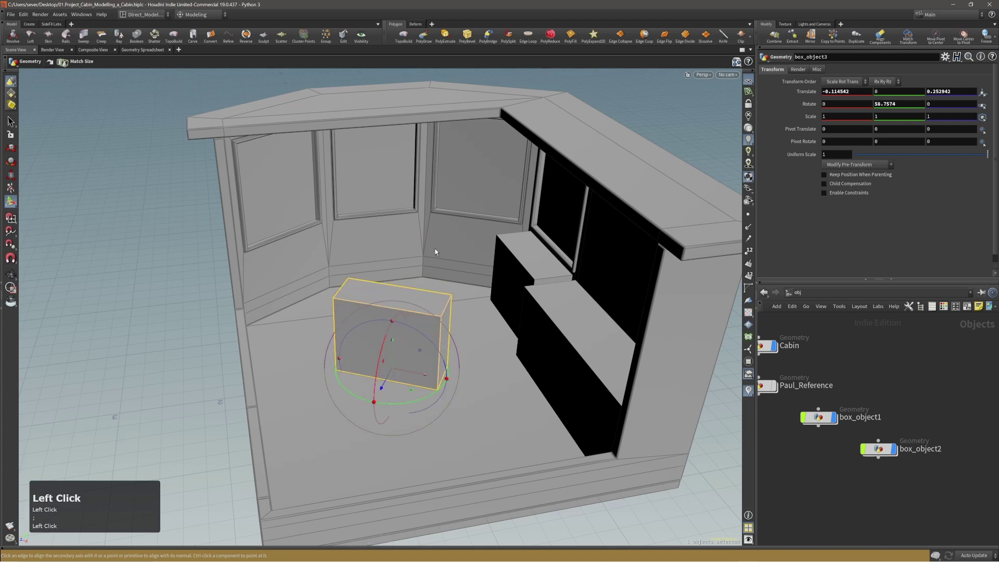
{"action": "left_click", "coordinate": [371, 245]}
{"action": "left_click", "coordinate": [302, 254]}
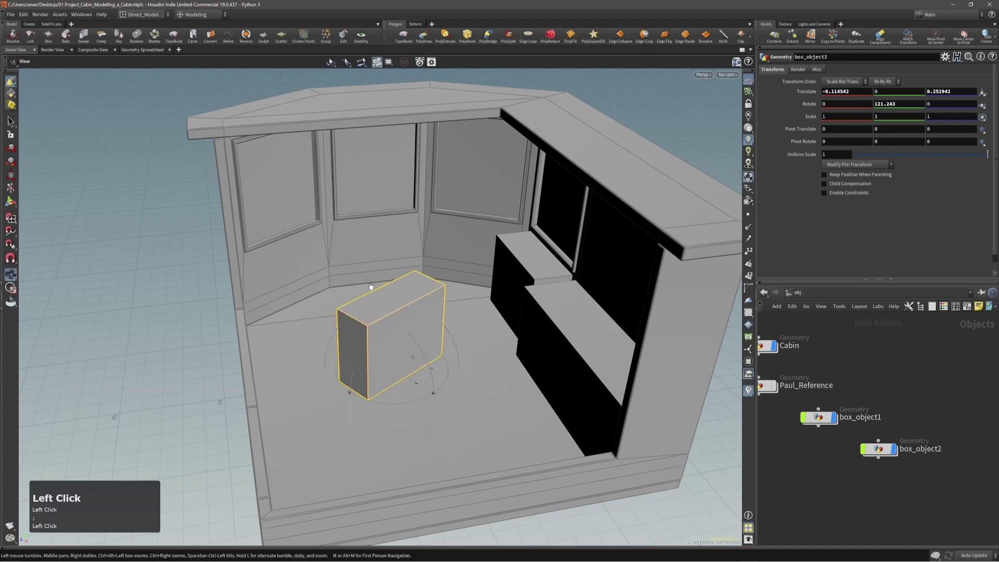
- Move the aligned box against the slanted side wall, to about -1.435 in X and 1.054 in Z
{"action": "right_click_drag", "start_coordinate": [371, 287], "coordinate": [357, 287], "text": "alt"}
{"action": "left_click_drag", "start_coordinate": [357, 287], "coordinate": [366, 299], "text": "alt"}
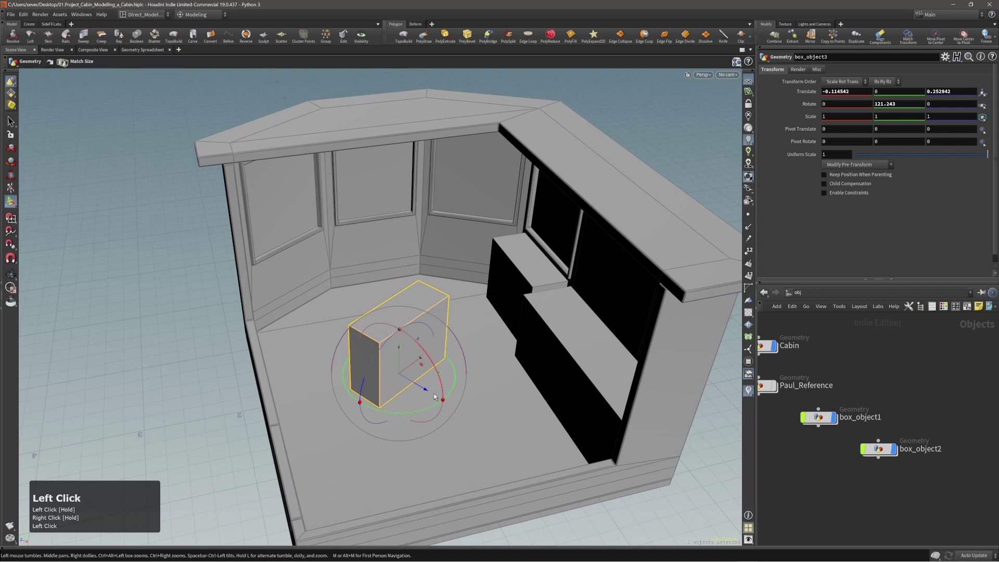
{"action": "left_click_drag", "start_coordinate": [424, 390], "coordinate": [324, 333]}
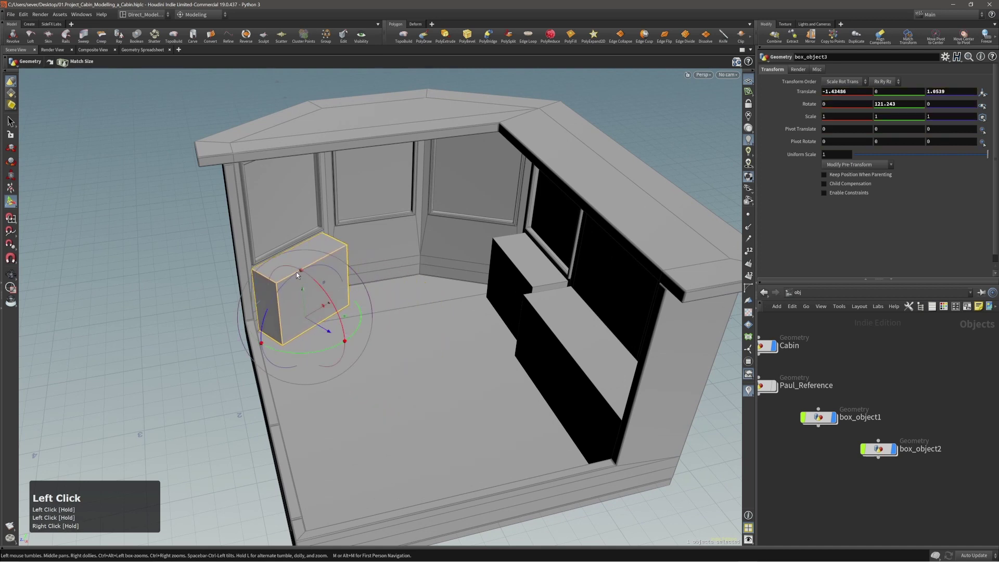
- Try turning the box slightly further around Y to about 122.96 degrees and undo the rotation
{"action": "key", "text": "semicolon"}
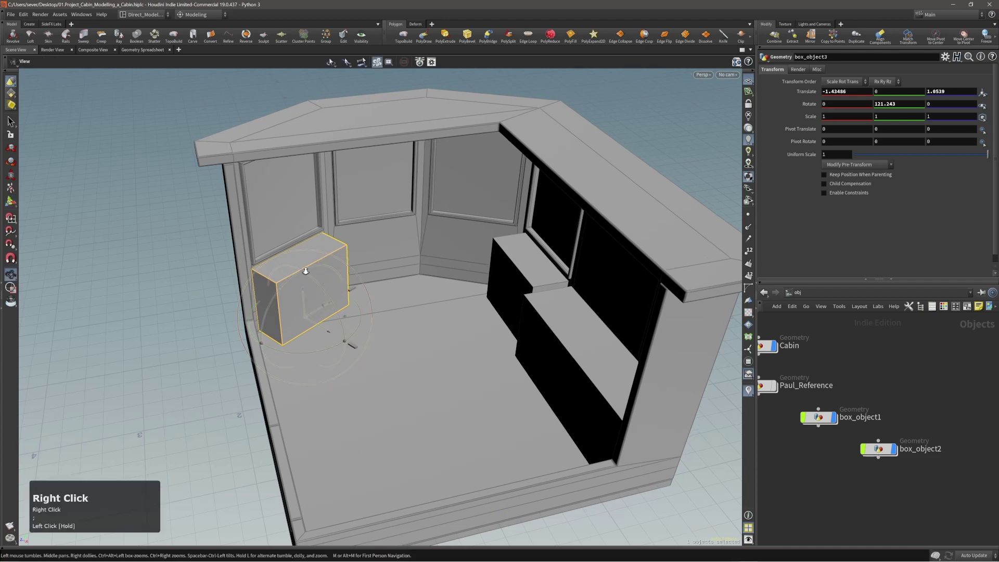
{"action": "right_click_drag", "start_coordinate": [365, 417], "coordinate": [400, 333], "text": "alt"}
{"action": "left_click_drag", "start_coordinate": [406, 312], "coordinate": [429, 254], "text": "alt"}
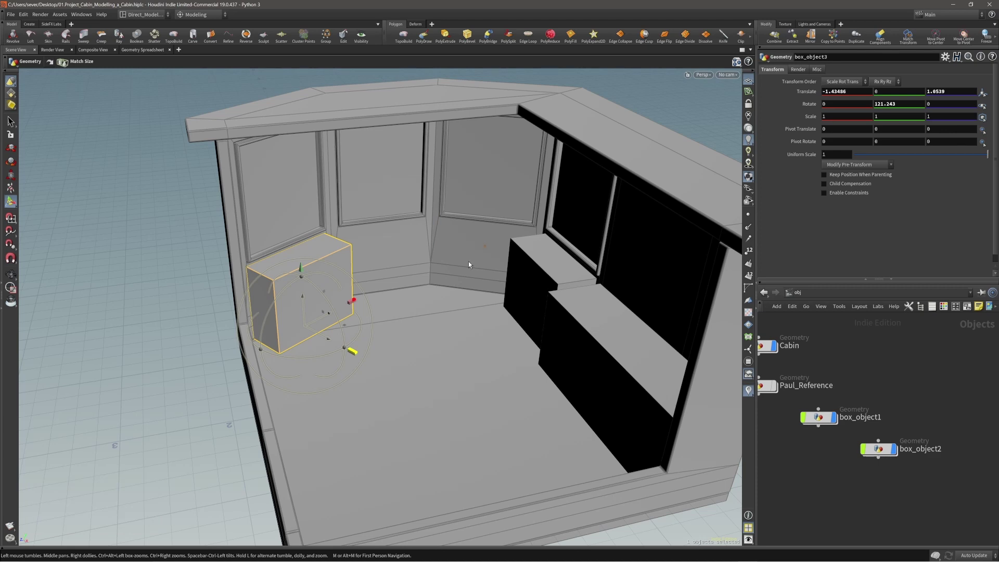
{"action": "right_click_drag", "start_coordinate": [468, 261], "coordinate": [441, 260], "text": "alt"}
{"action": "mouse_move", "coordinate": [441, 260]}
{"action": "left_mouse_down", "text": "alt"}
{"action": "mouse_move", "coordinate": [461, 258]}
{"action": "mouse_move", "coordinate": [446, 259]}
{"action": "left_mouse_up", "text": "alt"}
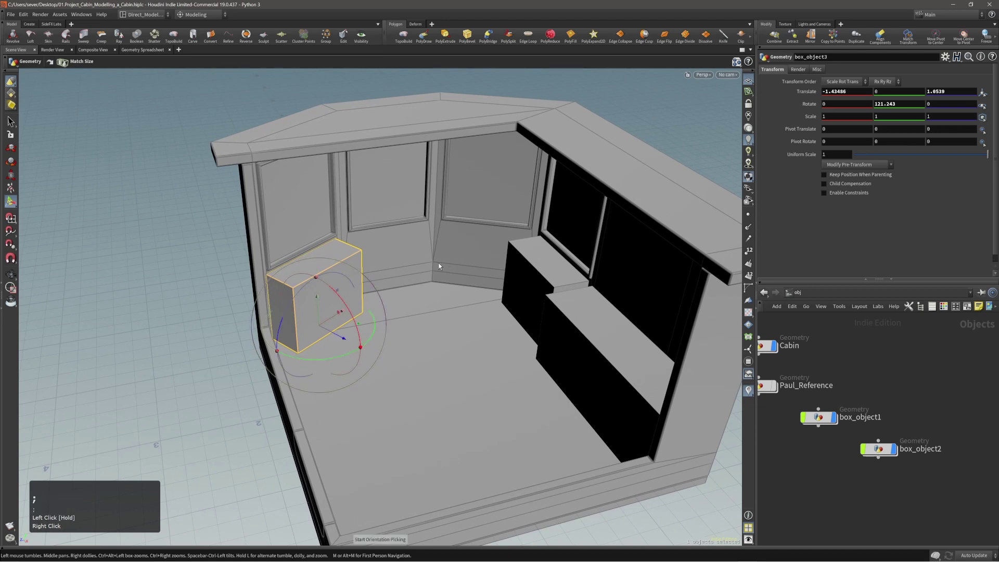
{"action": "middle_click_drag", "start_coordinate": [381, 248], "coordinate": [397, 256], "text": "alt"}
{"action": "right_click_drag", "start_coordinate": [397, 256], "coordinate": [395, 225], "text": "alt"}
{"action": "left_click_drag", "start_coordinate": [371, 255], "coordinate": [362, 260], "text": "alt"}
{"action": "key", "text": "r"}
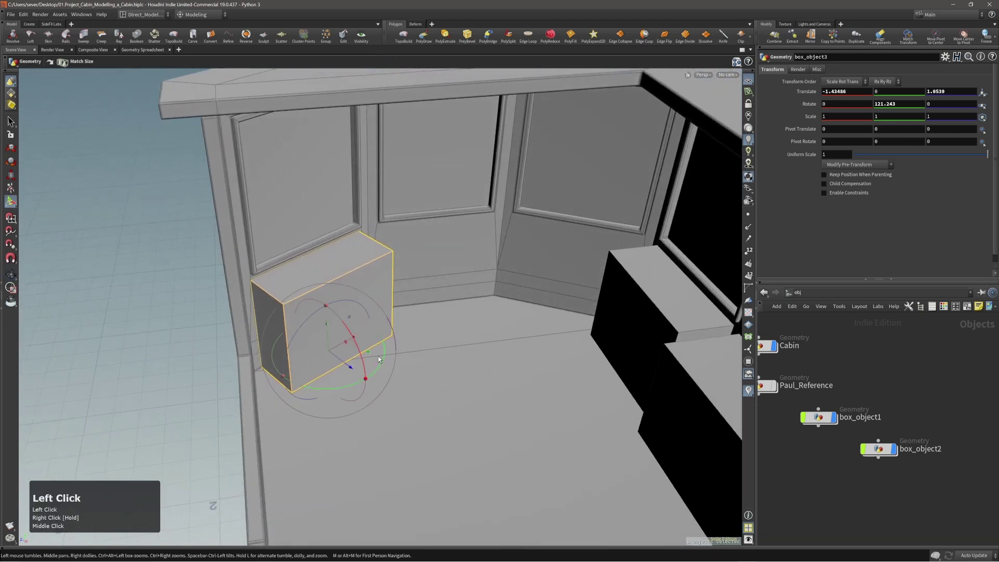
{"action": "left_click_drag", "start_coordinate": [381, 363], "coordinate": [398, 353]}
{"action": "key", "text": "ctrl+z"}
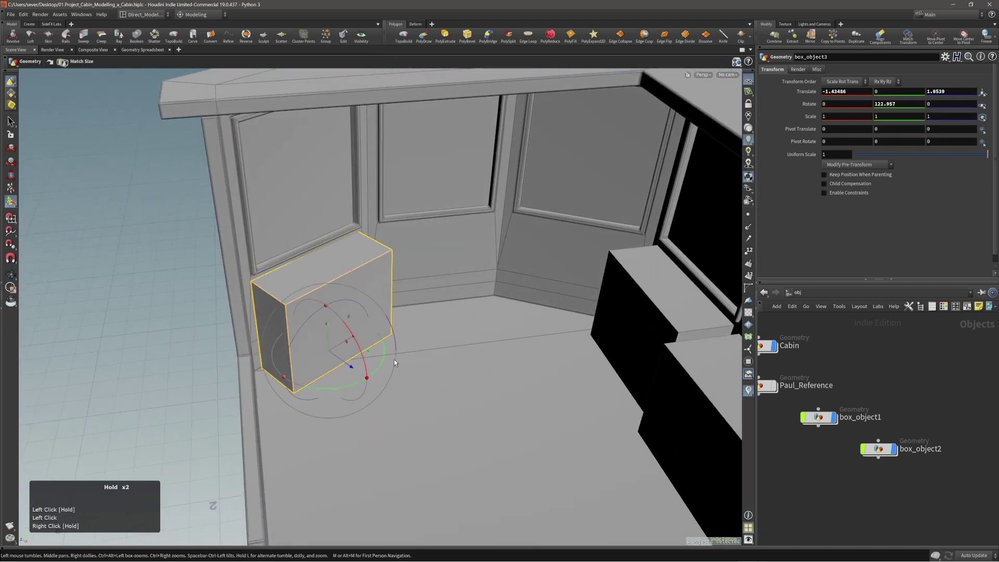
- Nudge the box along the slanted wall to about -1.444 in X and 1.032 in Z
{"action": "middle_click_drag", "start_coordinate": [359, 299], "coordinate": [374, 304], "text": "alt"}
{"action": "mouse_move", "coordinate": [374, 304]}
{"action": "left_mouse_down", "text": "alt"}
{"action": "mouse_move", "coordinate": [350, 293]}
{"action": "mouse_move", "coordinate": [374, 293]}
{"action": "left_mouse_up", "text": "alt"}
{"action": "right_click_drag", "start_coordinate": [375, 283], "coordinate": [367, 269]}
{"action": "left_click_drag", "start_coordinate": [368, 270], "coordinate": [370, 297]}
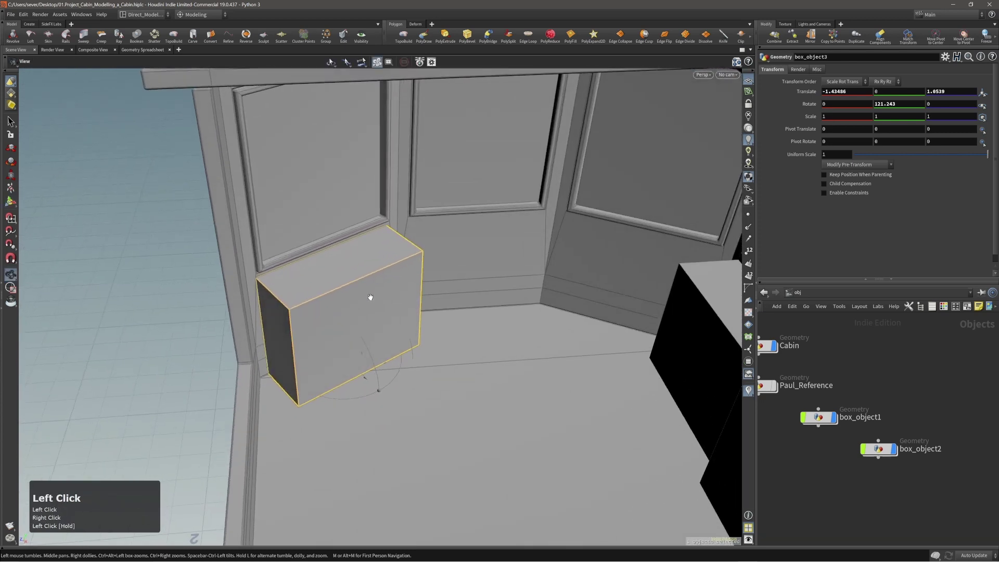
{"action": "left_click_drag", "start_coordinate": [386, 363], "coordinate": [411, 394]}
{"action": "key", "text": "Return"}
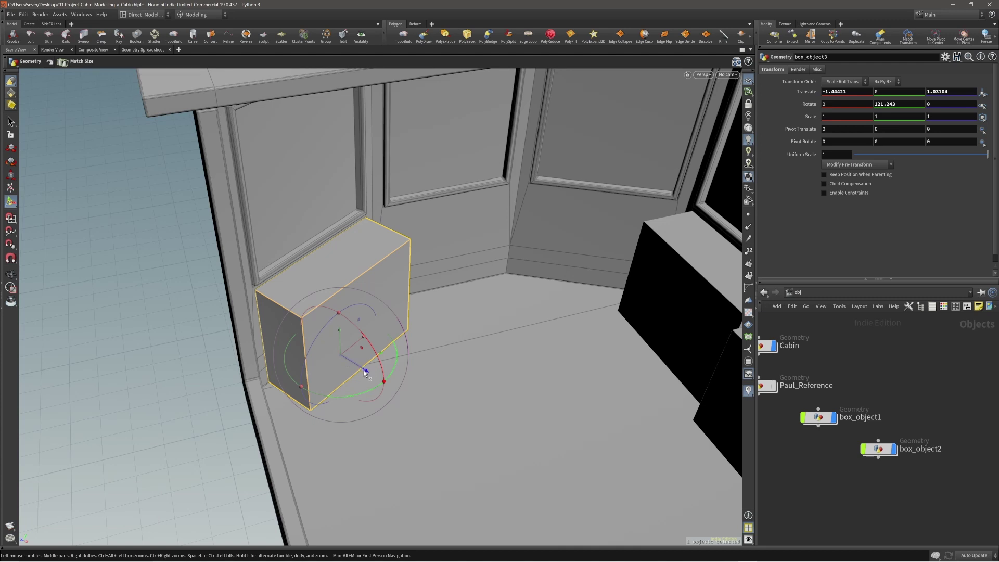
- Create a polygon tube primitive as a new object in the middle of the cabin floor
{"action": "mouse_move", "coordinate": [364, 373]}
{"action": "left_mouse_down", "text": "alt"}
{"action": "mouse_move", "coordinate": [354, 323]}
{"action": "mouse_move", "coordinate": [344, 363]}
{"action": "mouse_move", "coordinate": [373, 361]}
{"action": "left_mouse_up", "text": "alt"}
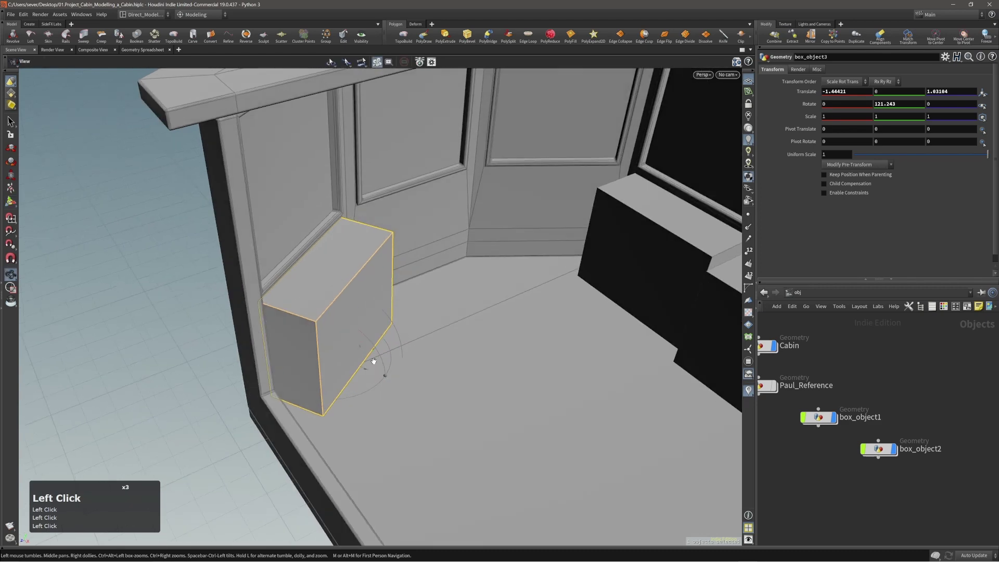
{"action": "right_click_drag", "start_coordinate": [401, 376], "coordinate": [346, 339]}
{"action": "mouse_move", "coordinate": [346, 338]}
{"action": "left_mouse_down"}
{"action": "mouse_move", "coordinate": [391, 350]}
{"action": "mouse_move", "coordinate": [354, 352]}
{"action": "left_mouse_up"}
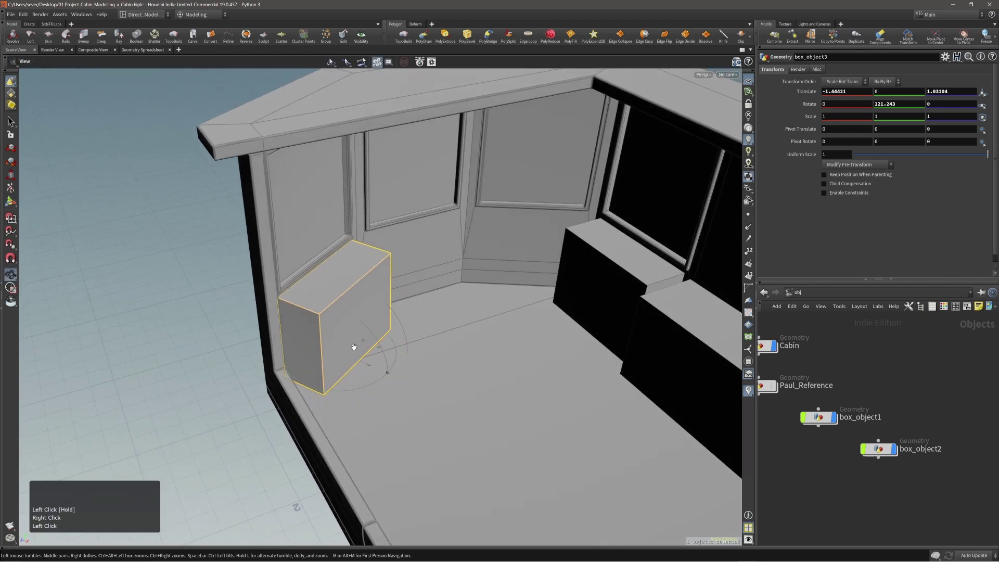
{"action": "right_click_drag", "start_coordinate": [354, 351], "coordinate": [374, 354]}
{"action": "middle_click_drag", "start_coordinate": [374, 354], "coordinate": [396, 338]}
{"action": "left_click_drag", "start_coordinate": [396, 338], "coordinate": [420, 330]}
{"action": "key", "text": "t"}
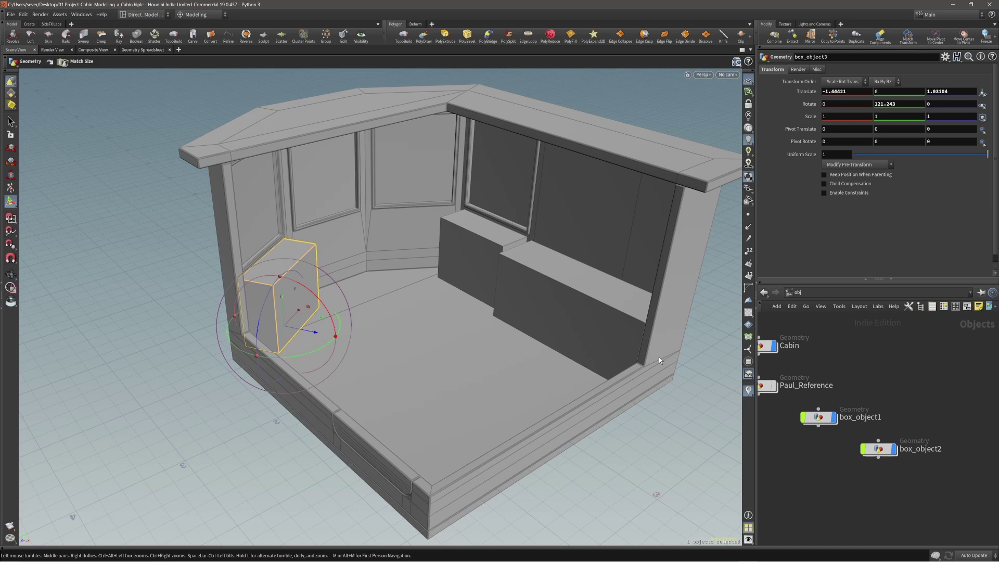
{"action": "left_click", "coordinate": [439, 323]}
{"action": "left_click_drag", "start_coordinate": [439, 324], "coordinate": [479, 333]}
{"action": "left_click", "coordinate": [476, 345]}
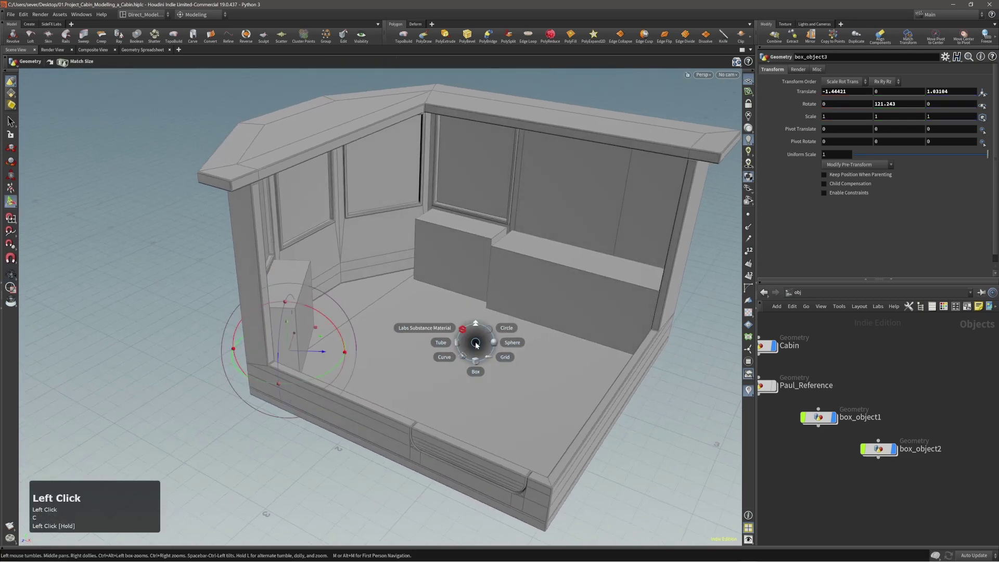
{"action": "left_click", "coordinate": [462, 341]}
{"action": "key", "text": "Return"}
- Shrink the tube to a radius of about 0.16 and a height of about 0.787, and ground it with a Match Size
{"action": "right_click_drag", "start_coordinate": [444, 337], "coordinate": [460, 322]}
{"action": "left_click", "coordinate": [459, 321]}
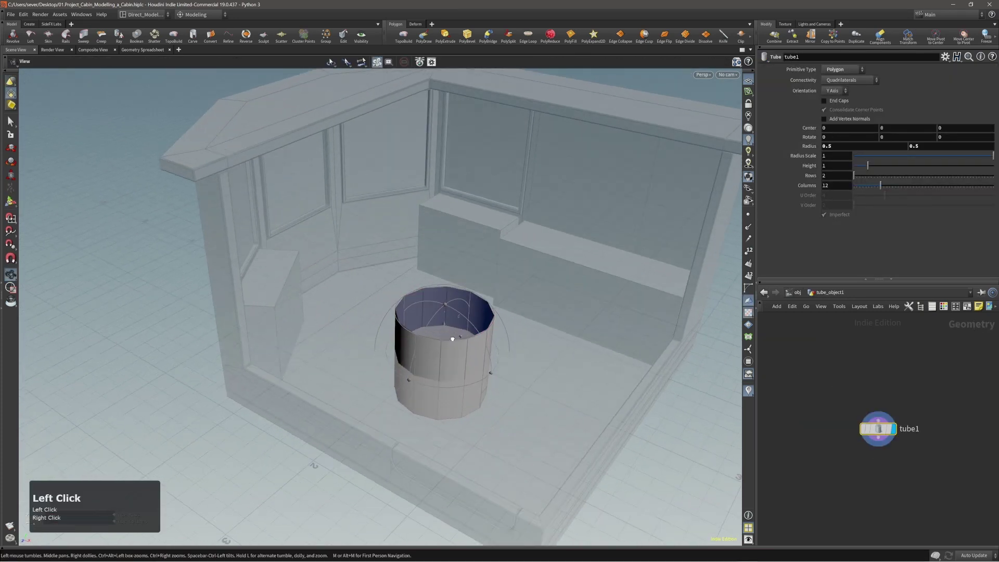
{"action": "left_click_drag", "start_coordinate": [471, 361], "coordinate": [372, 315], "text": "ctrl"}
{"action": "key", "text": "ctrl+z"}
{"action": "key", "text": "c"}
{"action": "left_click", "coordinate": [447, 334]}
{"action": "left_click", "coordinate": [458, 345]}
{"action": "right_click_drag", "start_coordinate": [310, 252], "coordinate": [373, 58], "text": "alt"}
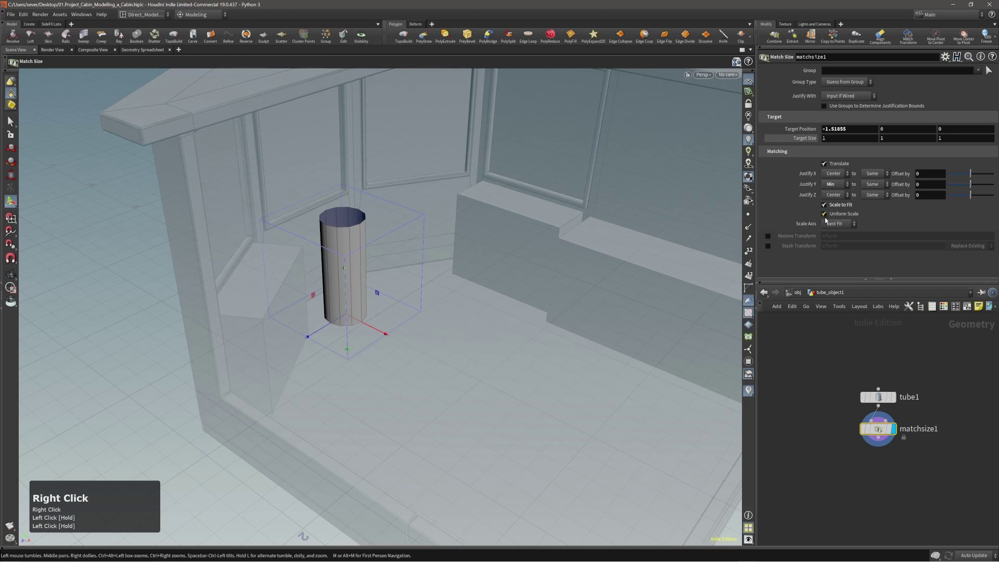
- Turn off Uniform Scale on the tube's Match Size and slightly adjust the dimensions of the source tube
{"action": "left_click", "coordinate": [824, 215]}
{"action": "right_click_drag", "start_coordinate": [366, 233], "coordinate": [401, 243], "text": "alt"}
{"action": "left_click_drag", "start_coordinate": [401, 243], "coordinate": [401, 275], "text": "alt"}
{"action": "key", "text": "Page_Up"}
{"action": "middle_click_drag", "start_coordinate": [530, 442], "coordinate": [482, 371]}
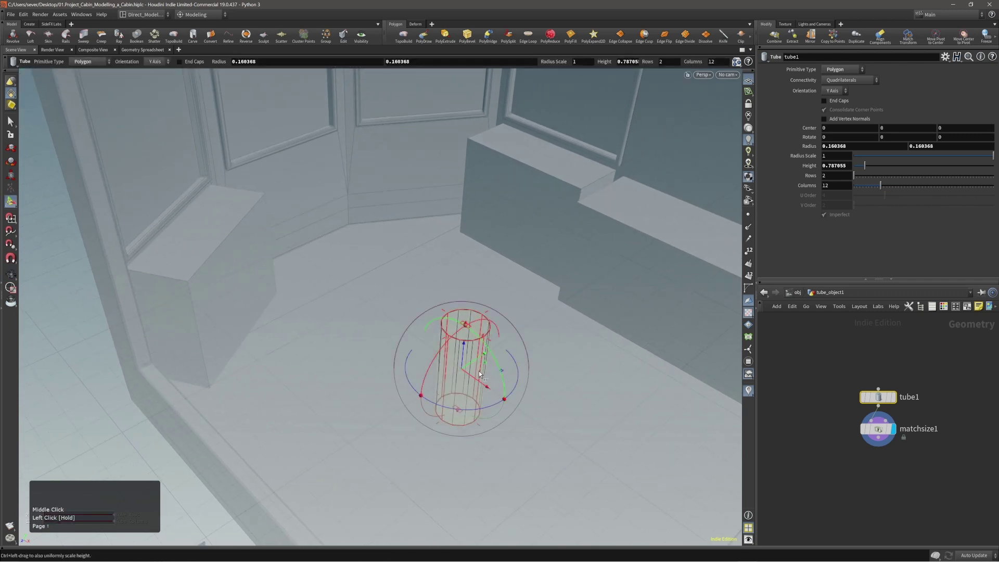
{"action": "left_click_drag", "start_coordinate": [482, 376], "coordinate": [477, 373], "text": "ctrl"}
{"action": "key", "text": "Page_Down"}
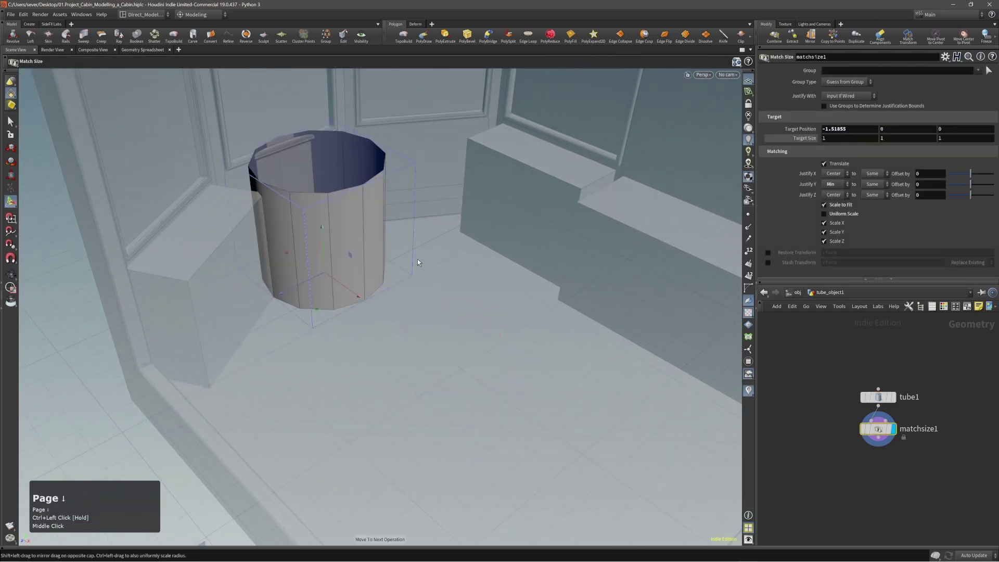
- Disable Scale to Fit on the Match Size and move its target position to about -1.774 in X
{"action": "left_click_drag", "start_coordinate": [417, 259], "coordinate": [423, 268]}
{"action": "middle_click_drag", "start_coordinate": [423, 268], "coordinate": [490, 318]}
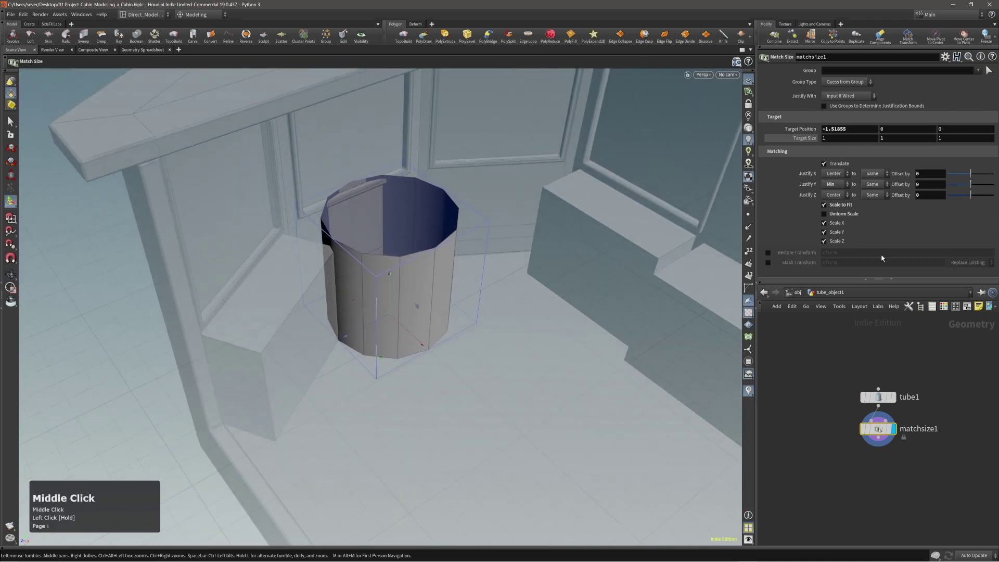
{"action": "left_click", "coordinate": [824, 206]}
{"action": "right_click_drag", "start_coordinate": [375, 276], "coordinate": [408, 299]}
{"action": "left_click_drag", "start_coordinate": [409, 299], "coordinate": [421, 288]}
{"action": "left_click_drag", "start_coordinate": [425, 344], "coordinate": [404, 331]}
{"action": "right_click_drag", "start_coordinate": [391, 281], "coordinate": [370, 277]}
{"action": "left_click_drag", "start_coordinate": [371, 277], "coordinate": [388, 288]}
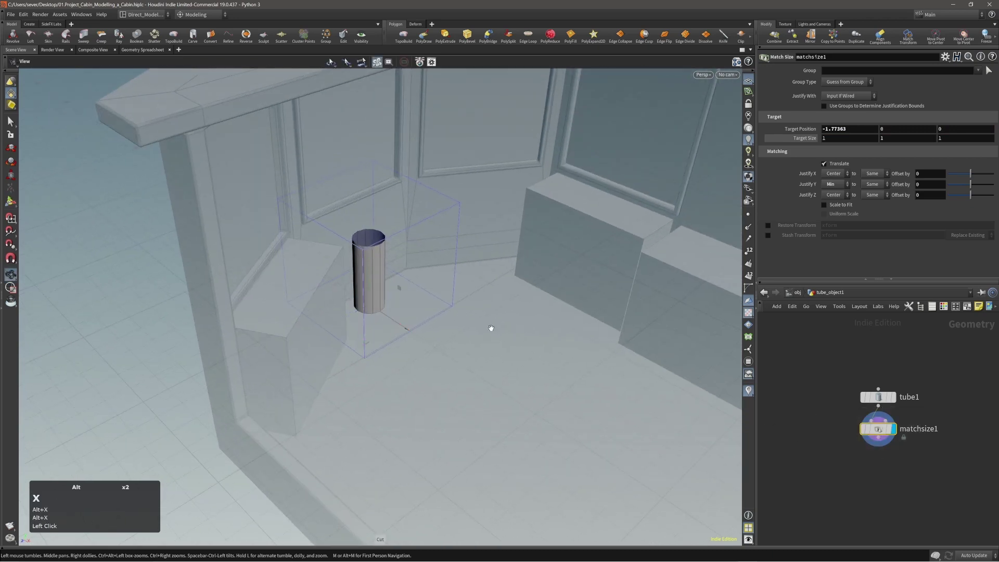
- Try shifting the Match Size target position further to about -1.80 in X while checking the tube's placement
{"action": "middle_click_drag", "start_coordinate": [552, 409], "coordinate": [508, 367], "text": "alt"}
{"action": "mouse_move", "coordinate": [509, 367]}
{"action": "left_mouse_down", "text": "alt"}
{"action": "mouse_move", "coordinate": [505, 352]}
{"action": "mouse_move", "coordinate": [520, 375]}
{"action": "left_mouse_up", "text": "alt"}
{"action": "key", "text": "x"}
{"action": "left_click", "coordinate": [834, 184]}
{"action": "left_click", "coordinate": [831, 206]}
{"action": "middle_click_drag", "start_coordinate": [539, 400], "coordinate": [404, 312]}
{"action": "right_click_drag", "start_coordinate": [352, 257], "coordinate": [416, 291], "text": "alt"}
{"action": "middle_click_drag", "start_coordinate": [416, 292], "coordinate": [500, 401], "text": "alt"}
{"action": "middle_click_drag", "start_coordinate": [525, 407], "coordinate": [520, 410]}
{"action": "left_click_drag", "start_coordinate": [520, 409], "coordinate": [494, 400], "text": "alt"}
{"action": "middle_click_drag", "start_coordinate": [452, 416], "coordinate": [439, 422]}
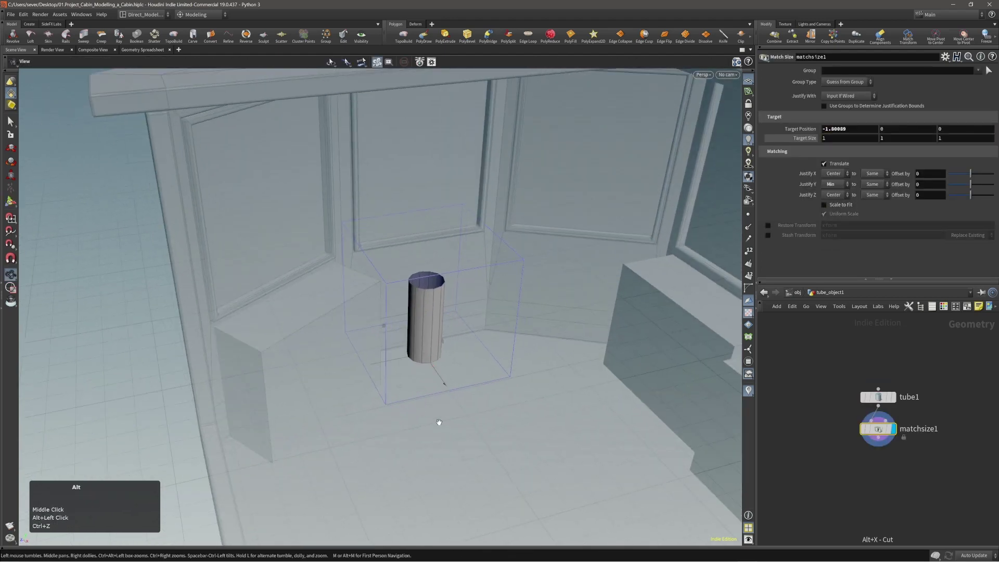
{"action": "left_click_drag", "start_coordinate": [439, 421], "coordinate": [468, 411], "text": "alt"}
- Undo the target position changes on the tube's Match Size
{"action": "left_click", "coordinate": [878, 397]}
{"action": "middle_click_drag", "start_coordinate": [551, 375], "coordinate": [526, 348], "text": "alt"}
{"action": "key", "text": "ctrl+z"}
{"action": "key", "text": "ctrl+z"}
{"action": "key", "text": "ctrl+z"}
{"action": "right_click_drag", "start_coordinate": [474, 289], "coordinate": [484, 312], "text": "alt"}
{"action": "left_click_drag", "start_coordinate": [484, 312], "coordinate": [470, 339], "text": "alt"}
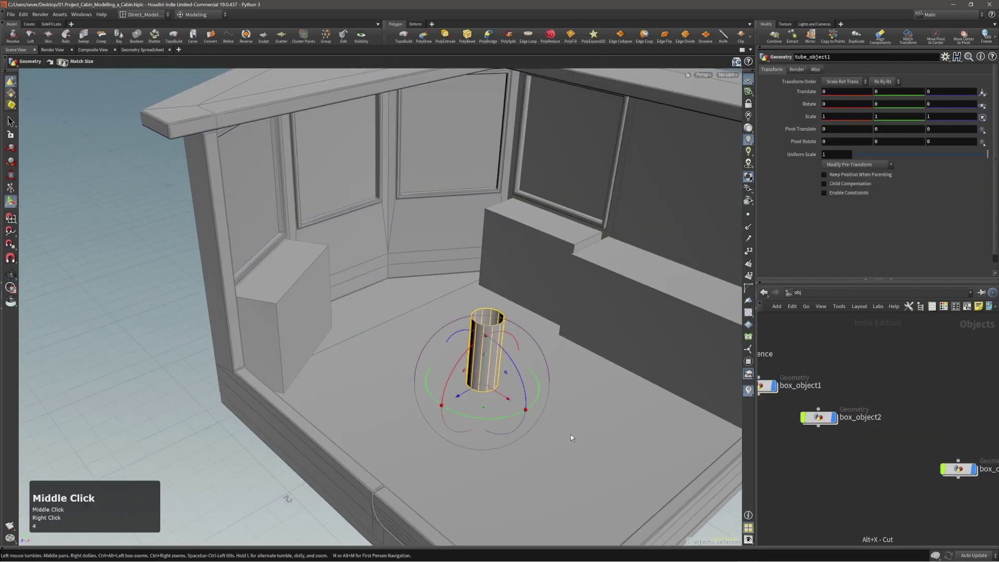
{"action": "middle_click_drag", "start_coordinate": [571, 435], "coordinate": [431, 333]}
{"action": "left_click_drag", "start_coordinate": [414, 334], "coordinate": [454, 333], "text": "alt"}
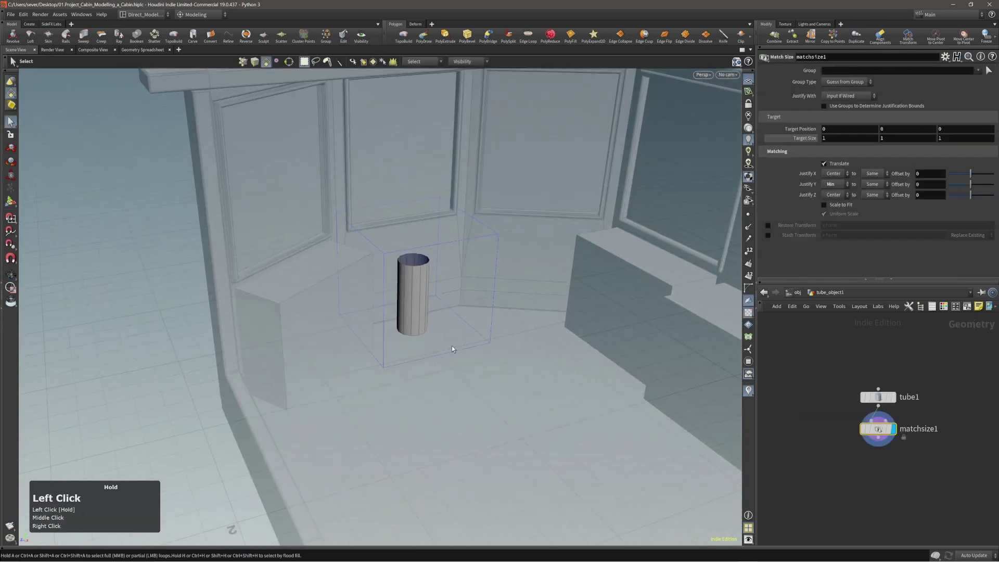
- Set the Match Size to a Y target size of about 1.098 with Scale to Fit limited to the Y axis
{"action": "key", "text": "e"}
{"action": "scroll", "coordinate": [520, 353], "scroll_direction": "up", "scroll_amount": 3}
{"action": "left_click", "coordinate": [836, 215]}
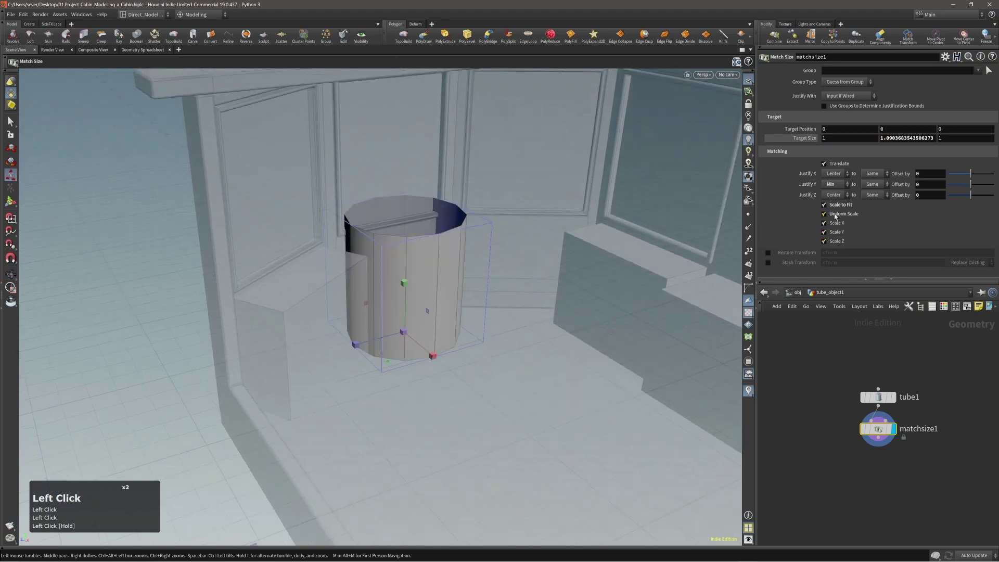
{"action": "left_click", "coordinate": [836, 214]}
{"action": "left_click_drag", "start_coordinate": [559, 263], "coordinate": [551, 276], "text": "alt"}
{"action": "middle_click_drag", "start_coordinate": [550, 276], "coordinate": [521, 276]}
{"action": "left_click_drag", "start_coordinate": [489, 255], "coordinate": [498, 302], "text": "alt"}
{"action": "left_click", "coordinate": [840, 225]}
{"action": "left_click", "coordinate": [824, 213]}
{"action": "left_click", "coordinate": [824, 224]}
{"action": "left_click", "coordinate": [823, 241]}
- Resize the source tube to a radius of about 0.17 and a height of about 1.06, and enable its end caps
{"action": "middle_click_drag", "start_coordinate": [498, 302], "coordinate": [520, 291]}
{"action": "left_click_drag", "start_coordinate": [520, 292], "coordinate": [497, 267]}
{"action": "key", "text": "Page_Up"}
{"action": "key", "text": "Page_Down"}
{"action": "middle_click_drag", "start_coordinate": [497, 267], "coordinate": [513, 255]}
{"action": "left_click_drag", "start_coordinate": [442, 271], "coordinate": [372, 358]}
{"action": "key", "text": "Page_Up"}
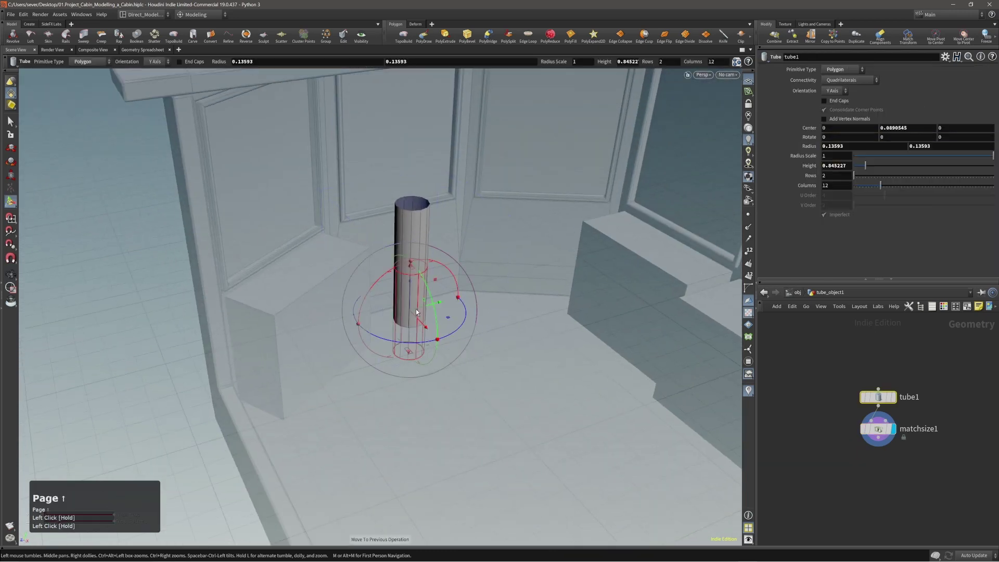
{"action": "left_click_drag", "start_coordinate": [420, 302], "coordinate": [430, 291], "text": "ctrl"}
{"action": "key", "text": "ctrl+z"}
{"action": "left_click_drag", "start_coordinate": [411, 289], "coordinate": [465, 291]}
{"action": "left_click_drag", "start_coordinate": [417, 287], "coordinate": [410, 287], "text": "ctrl"}
{"action": "left_click", "coordinate": [824, 100]}
{"action": "right_click_drag", "start_coordinate": [432, 291], "coordinate": [414, 252]}
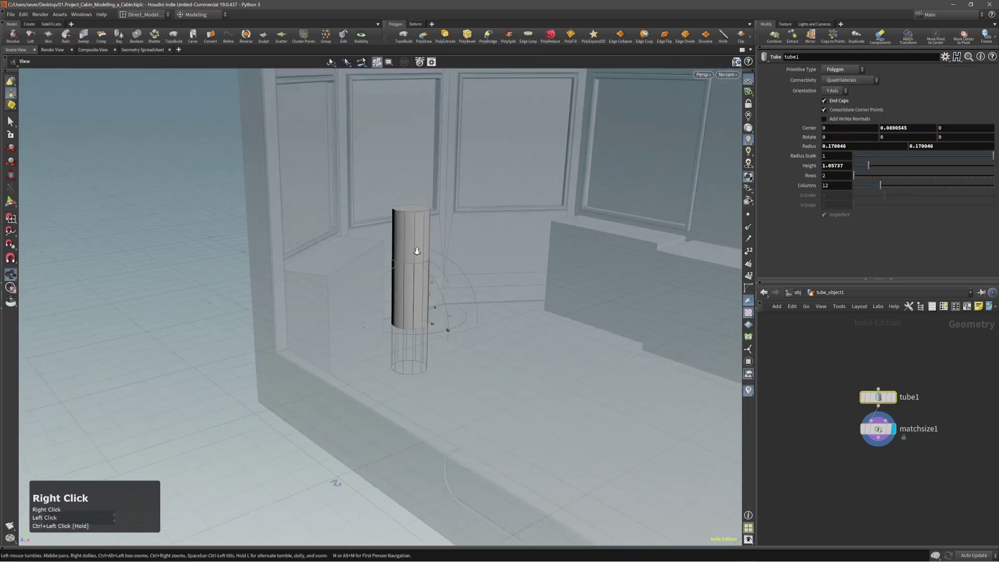
{"action": "left_click_drag", "start_coordinate": [414, 252], "coordinate": [435, 281]}
- Return to object level and move the tube object to about -1.70 in X
{"action": "left_click_drag", "start_coordinate": [436, 311], "coordinate": [447, 314]}
{"action": "key", "text": "ctrl+z"}
{"action": "key", "text": "Page_Down"}
{"action": "key", "text": "t"}
{"action": "key", "text": "4"}
{"action": "left_click_drag", "start_coordinate": [514, 347], "coordinate": [506, 348]}
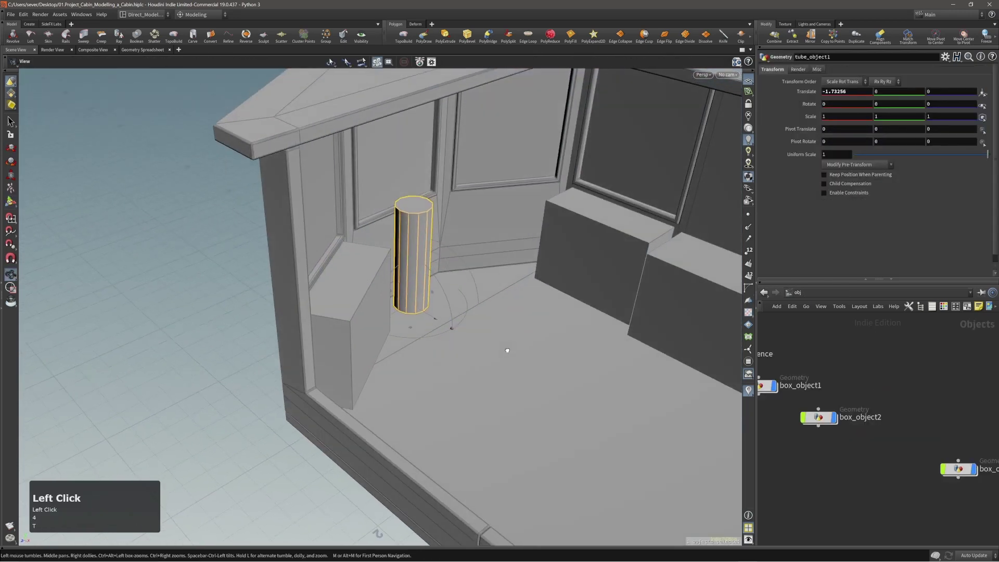
{"action": "middle_click_drag", "start_coordinate": [504, 351], "coordinate": [506, 352]}
{"action": "left_click_drag", "start_coordinate": [447, 276], "coordinate": [379, 266]}
{"action": "right_click_drag", "start_coordinate": [380, 266], "coordinate": [384, 261]}
{"action": "middle_click_drag", "start_coordinate": [384, 260], "coordinate": [387, 250]}
{"action": "left_click_drag", "start_coordinate": [387, 250], "coordinate": [486, 277]}
{"action": "middle_click_drag", "start_coordinate": [486, 276], "coordinate": [480, 281]}
- Create a new polygon box at the origin in the middle of the cabin floor
{"action": "key", "text": "c"}
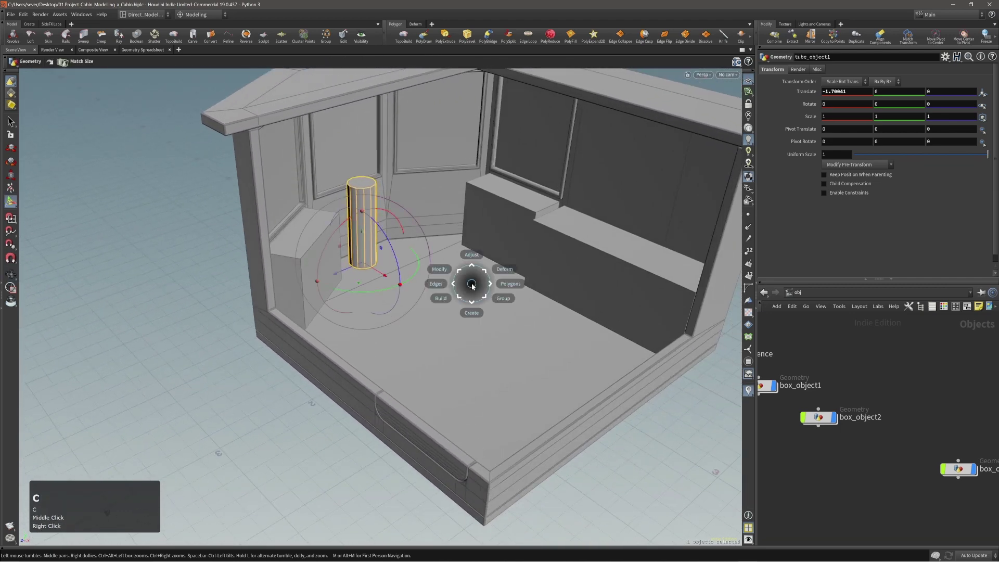
{"action": "left_click", "coordinate": [472, 308]}
{"action": "left_click", "coordinate": [472, 309]}
{"action": "right_click_drag", "start_coordinate": [482, 282], "coordinate": [462, 297]}
{"action": "left_click_drag", "start_coordinate": [462, 296], "coordinate": [489, 295]}
{"action": "mouse_move", "coordinate": [494, 331]}
{"action": "left_mouse_down", "text": "ctrl+shift"}
{"action": "mouse_move", "coordinate": [501, 338]}
{"action": "mouse_move", "coordinate": [481, 322]}
{"action": "left_mouse_up", "text": "ctrl+shift"}
{"action": "key", "text": "ctrl+z"}
- Add a Match Size to the new box with Justify Y set to Min so it sits on the ground
{"action": "key", "text": "x"}
{"action": "left_click", "coordinate": [476, 314]}
{"action": "key", "text": "x"}
{"action": "key", "text": "x"}
{"action": "key", "text": "x"}
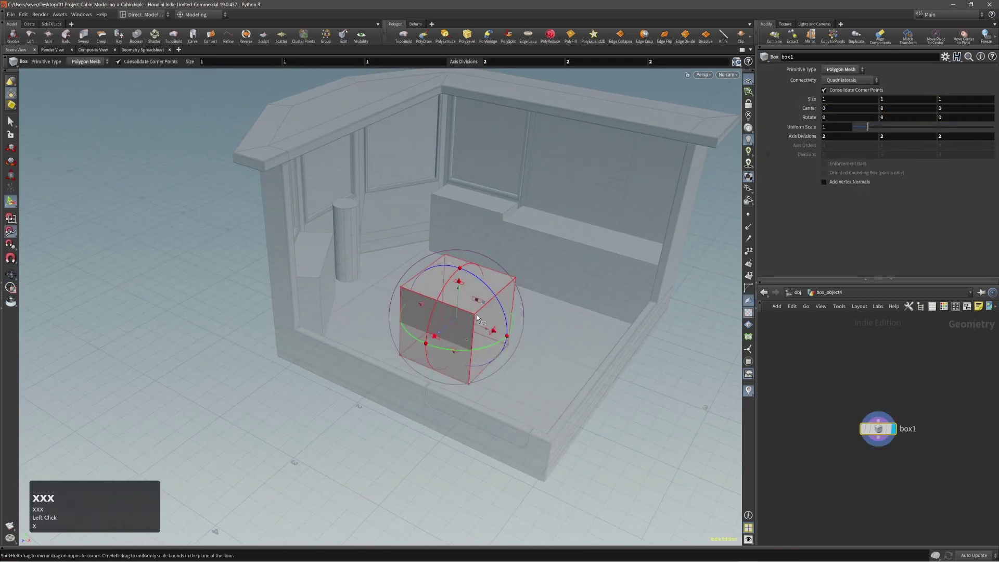
{"action": "key", "text": "x"}
{"action": "left_click", "coordinate": [476, 314]}
{"action": "key", "text": "x"}
{"action": "key", "text": "x"}
{"action": "key", "text": "x"}
{"action": "key", "text": "z"}
{"action": "key", "text": "c"}
{"action": "left_click", "coordinate": [476, 286]}
- Disable Uniform Scale on the box's Match Size and narrow its target size to about 0.289 in X and 0.368 in Z
{"action": "right_click_drag", "start_coordinate": [476, 289], "coordinate": [466, 299], "text": "alt"}
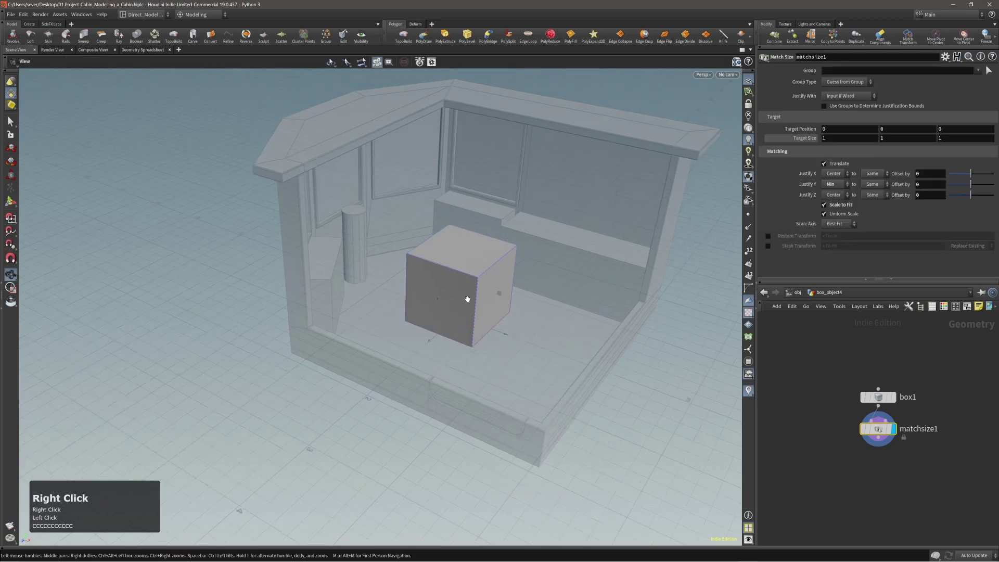
{"action": "middle_click_drag", "start_coordinate": [466, 299], "coordinate": [469, 314], "text": "alt"}
{"action": "left_click_drag", "start_coordinate": [469, 314], "coordinate": [483, 315], "text": "alt"}
{"action": "key", "text": "e"}
{"action": "left_click_drag", "start_coordinate": [431, 356], "coordinate": [442, 348]}
{"action": "left_click", "coordinate": [824, 214]}
{"action": "left_click_drag", "start_coordinate": [505, 356], "coordinate": [484, 348]}
{"action": "right_click_drag", "start_coordinate": [476, 327], "coordinate": [481, 322], "text": "alt"}
{"action": "left_click_drag", "start_coordinate": [479, 318], "coordinate": [439, 352], "text": "alt"}
{"action": "left_click_drag", "start_coordinate": [453, 323], "coordinate": [470, 301], "text": "alt"}
{"action": "left_click_drag", "start_coordinate": [507, 358], "coordinate": [490, 349]}
{"action": "left_click_drag", "start_coordinate": [432, 361], "coordinate": [441, 356]}
{"action": "left_click_drag", "start_coordinate": [468, 333], "coordinate": [458, 339], "text": "alt"}
{"action": "left_click_drag", "start_coordinate": [505, 363], "coordinate": [486, 328]}
- Return to object level and move the narrow box to about -1.159 in X, near the tube
{"action": "key", "text": "3"}
{"action": "key", "text": "4"}
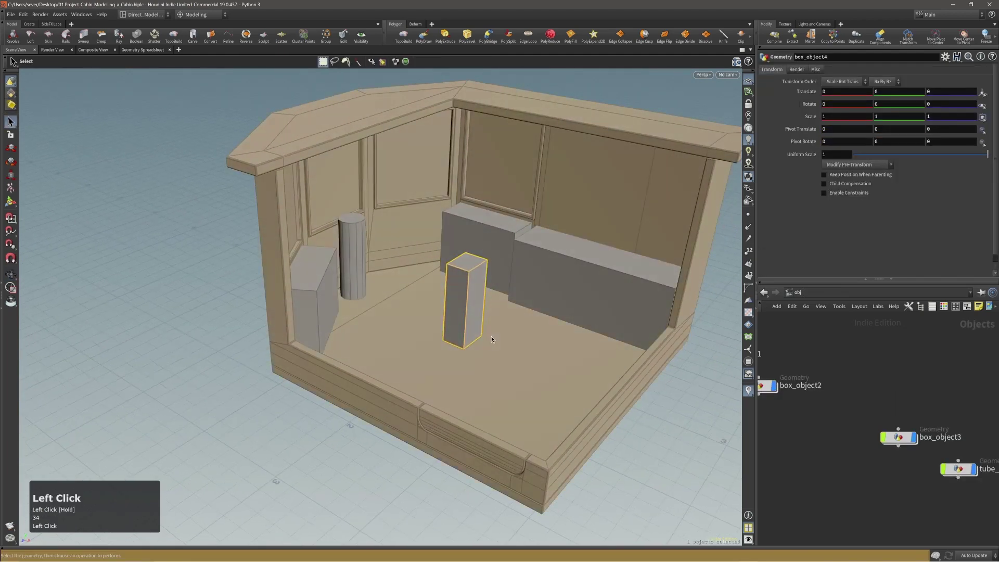
{"action": "key", "text": "Return"}
{"action": "middle_click_drag", "start_coordinate": [531, 370], "coordinate": [458, 330]}
{"action": "mouse_move", "coordinate": [371, 257]}
{"action": "left_mouse_down", "text": "alt"}
{"action": "mouse_move", "coordinate": [419, 245]}
{"action": "mouse_move", "coordinate": [367, 259]}
{"action": "mouse_move", "coordinate": [376, 257]}
{"action": "left_mouse_up", "text": "alt"}
{"action": "right_click_drag", "start_coordinate": [375, 258], "coordinate": [391, 253], "text": "alt"}
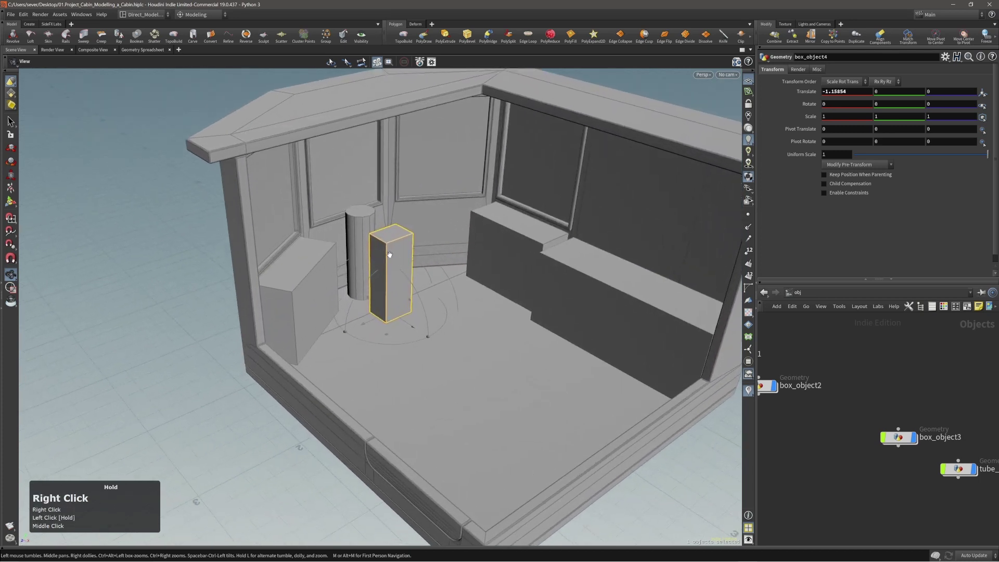
{"action": "left_click_drag", "start_coordinate": [391, 254], "coordinate": [413, 263], "text": "alt"}
- Enter the narrow box's geometry level and hide the other cabin objects
{"action": "key", "text": "r"}
{"action": "key", "text": "3"}
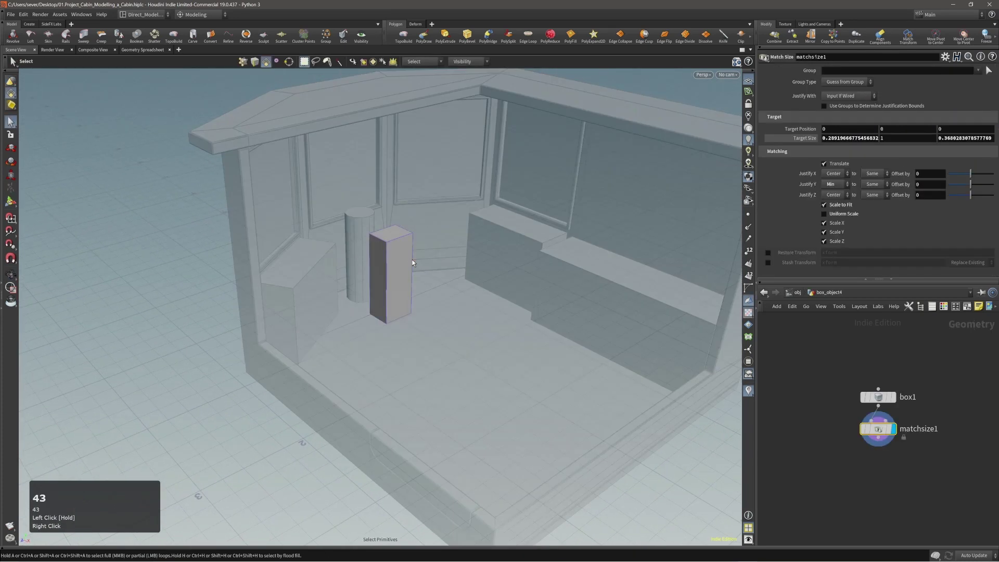
{"action": "key", "text": "4"}
{"action": "left_click_drag", "start_coordinate": [412, 260], "coordinate": [410, 264], "text": "alt"}
{"action": "key", "text": "3"}
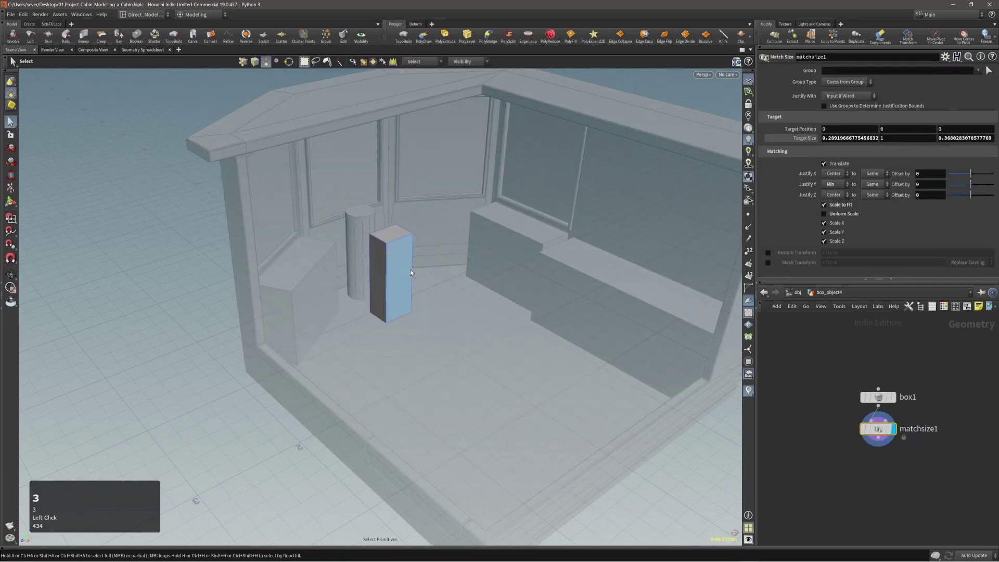
{"action": "key", "text": "y"}
{"action": "right_click_drag", "start_coordinate": [386, 265], "coordinate": [420, 239]}
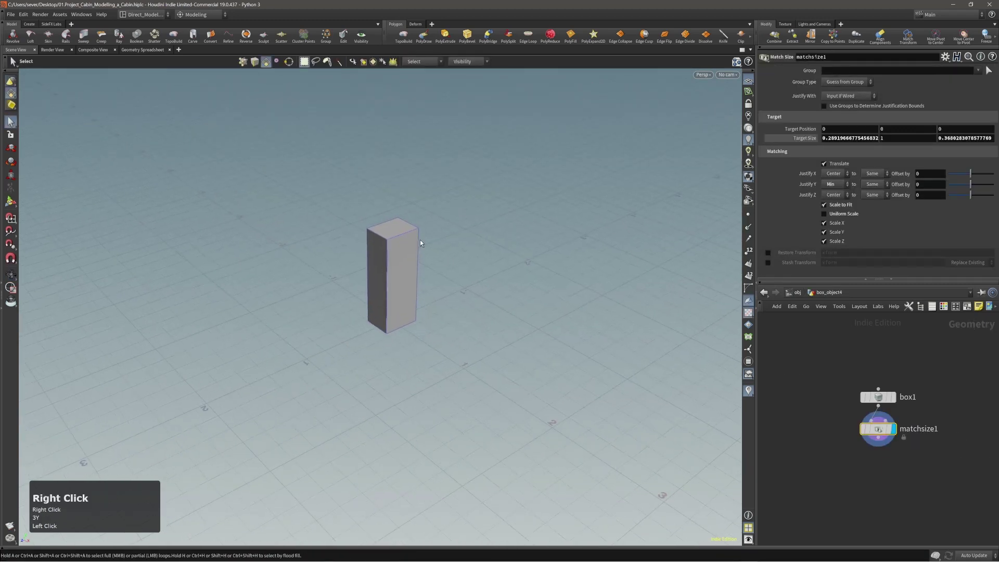
- Create a tube inside the box object and set its orientation to the X axis
{"action": "left_click", "coordinate": [420, 246]}
{"action": "key", "text": "c"}
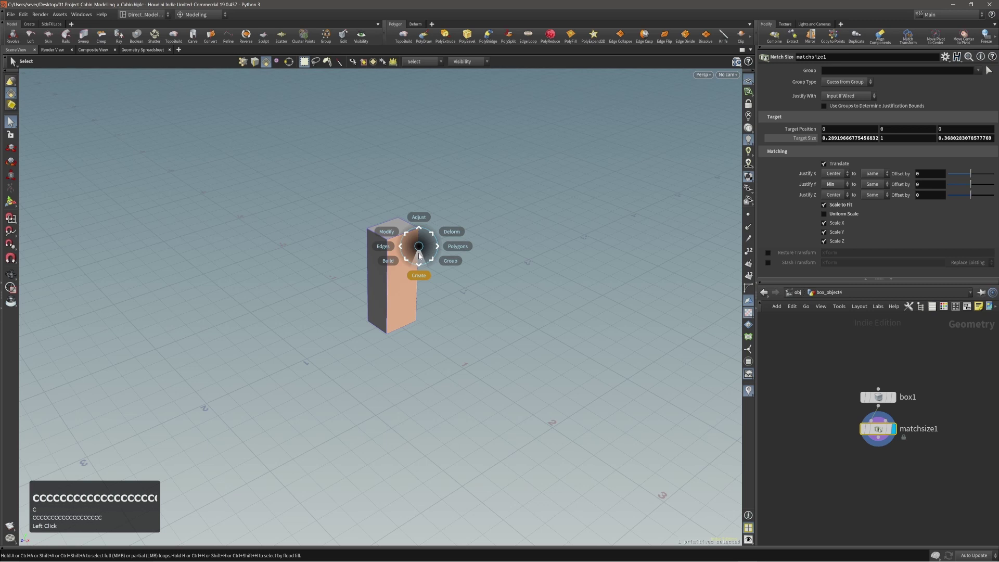
{"action": "left_click", "coordinate": [418, 254]}
{"action": "left_click", "coordinate": [411, 254]}
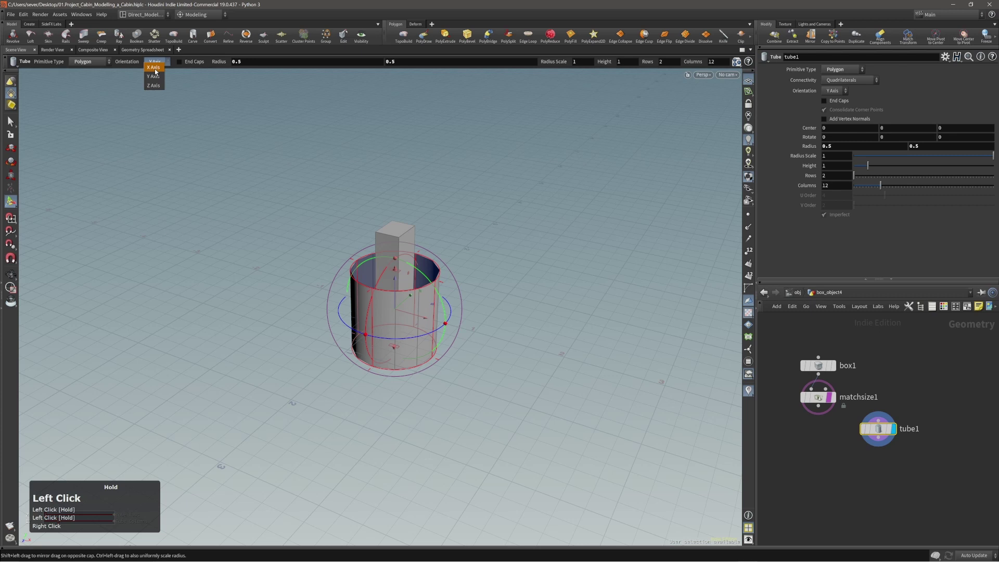
{"action": "left_click", "coordinate": [155, 69]}
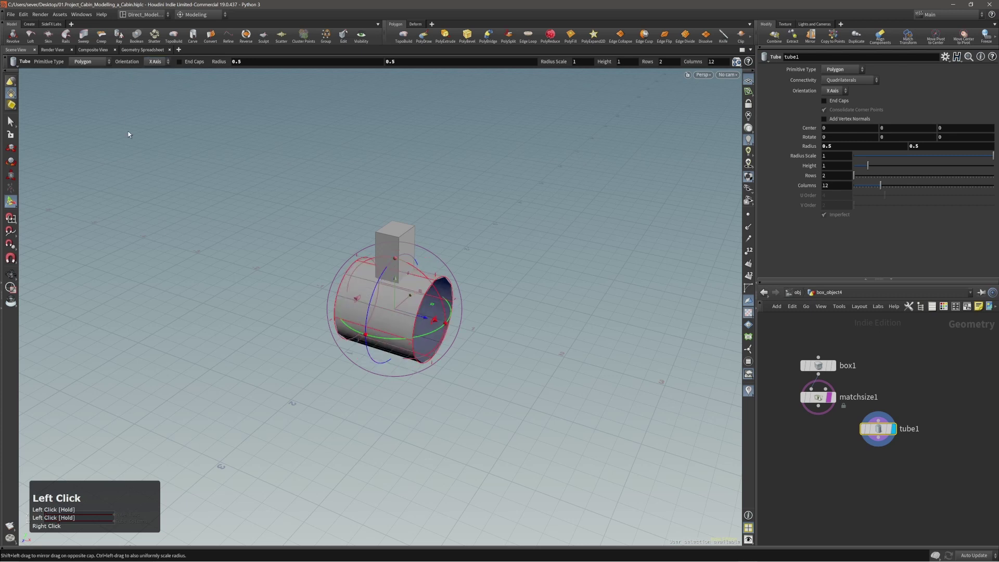
- Flatten the tube into a capped disc about 0.094 high, centred at about 0.22 in X and 0.988 in Y
{"action": "mouse_move", "coordinate": [397, 252]}
{"action": "left_mouse_down"}
{"action": "mouse_move", "coordinate": [381, 255]}
{"action": "mouse_move", "coordinate": [405, 250]}
{"action": "left_mouse_up"}
{"action": "left_click_drag", "start_coordinate": [435, 315], "coordinate": [399, 313], "text": "shift"}
{"action": "left_click_drag", "start_coordinate": [411, 316], "coordinate": [360, 317]}
{"action": "middle_click_drag", "start_coordinate": [497, 362], "coordinate": [517, 366]}
{"action": "left_click_drag", "start_coordinate": [448, 416], "coordinate": [491, 398]}
{"action": "middle_click_drag", "start_coordinate": [492, 411], "coordinate": [491, 351]}
{"action": "left_click_drag", "start_coordinate": [490, 350], "coordinate": [506, 348]}
{"action": "left_click", "coordinate": [179, 62]}
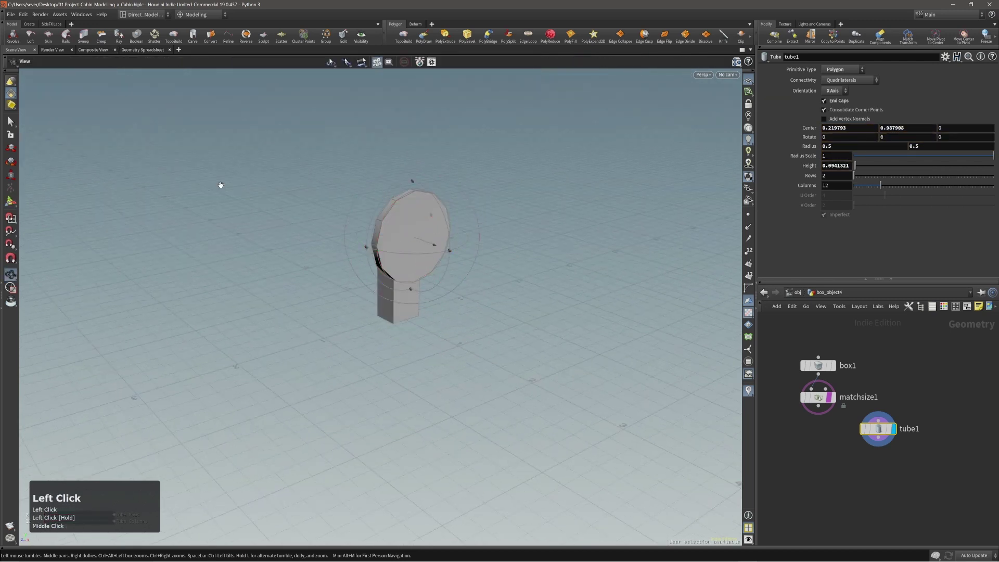
{"action": "left_click_drag", "start_coordinate": [346, 178], "coordinate": [365, 198]}
{"action": "key", "text": "Return"}
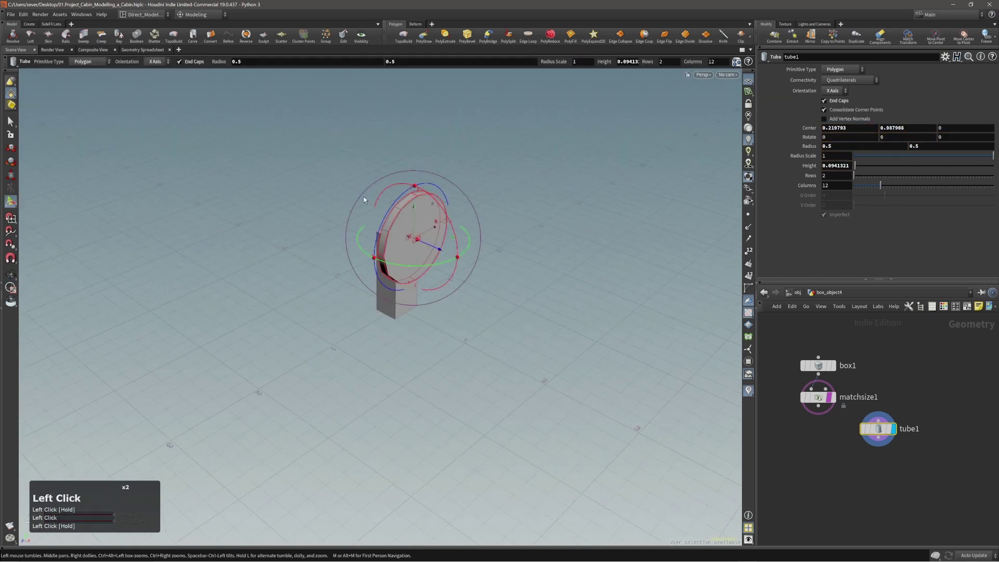
- Compare the object-level and geometry-level views to examine which of the box and disc are displayed
{"action": "key", "text": "3"}
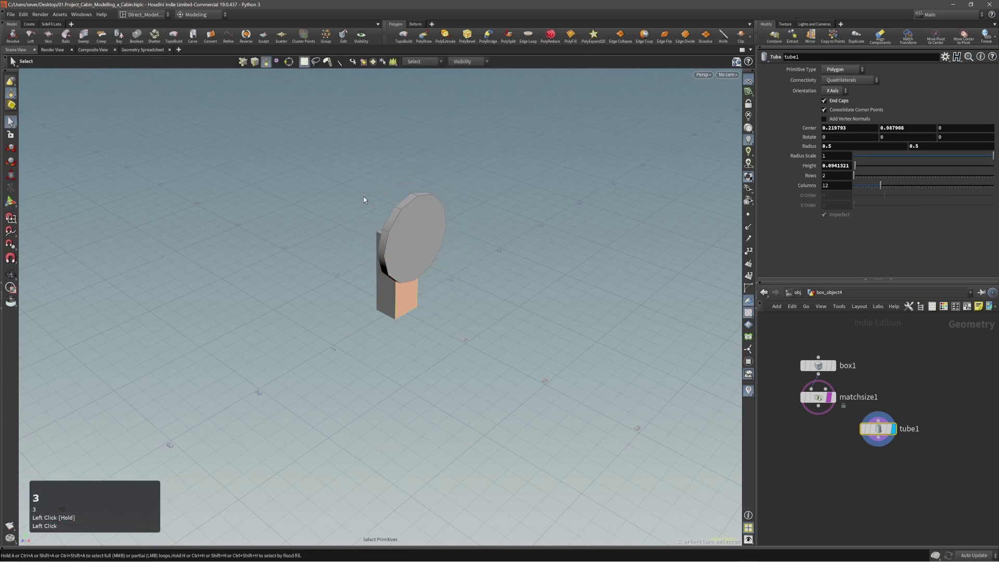
{"action": "key", "text": "4"}
{"action": "middle_click_drag", "start_coordinate": [424, 227], "coordinate": [423, 243]}
{"action": "left_click_drag", "start_coordinate": [422, 243], "coordinate": [388, 263]}
{"action": "key", "text": "s"}
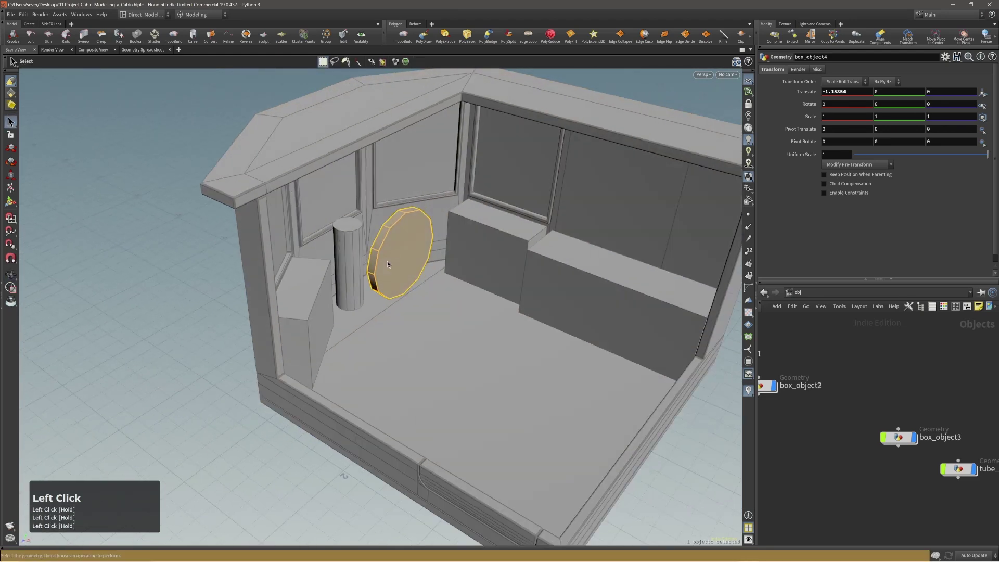
{"action": "key", "text": "4"}
{"action": "key", "text": "3"}
{"action": "right_click_drag", "start_coordinate": [410, 250], "coordinate": [390, 252], "text": "alt"}
{"action": "mouse_move", "coordinate": [389, 252]}
{"action": "left_mouse_down", "text": "alt"}
{"action": "mouse_move", "coordinate": [509, 250]}
{"action": "mouse_move", "coordinate": [401, 250]}
{"action": "left_mouse_up", "text": "alt"}
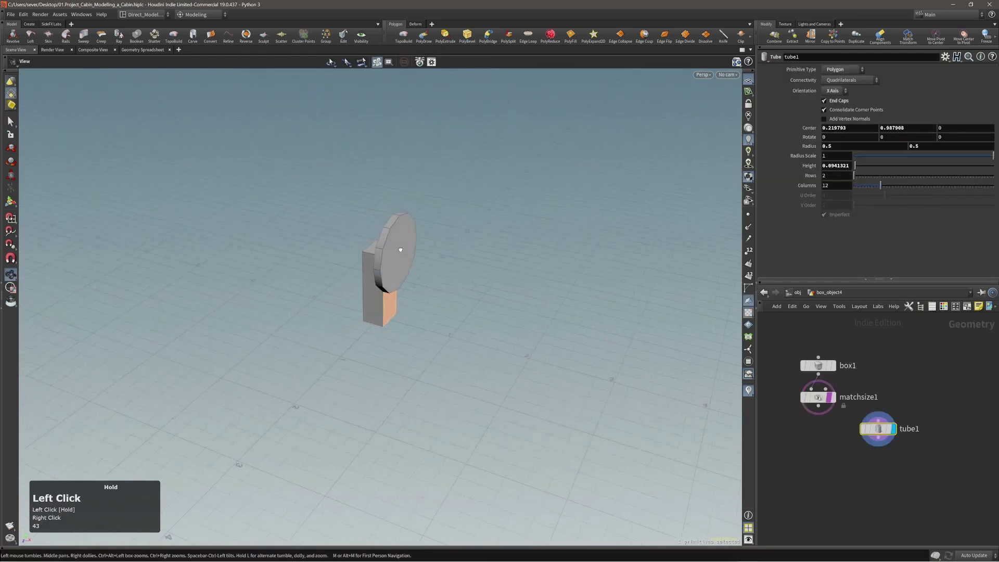
{"action": "key", "text": "s"}
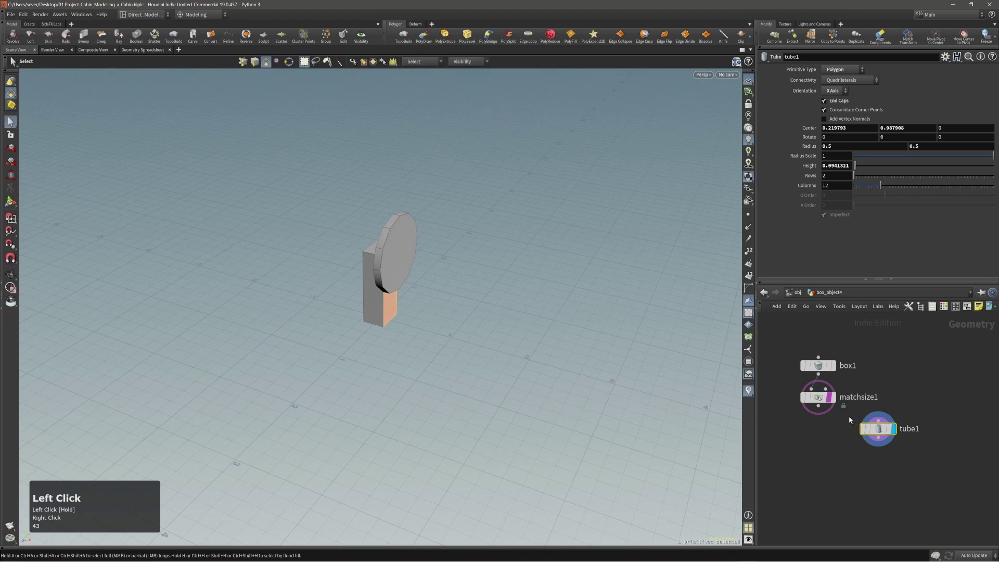
{"action": "mouse_move", "coordinate": [390, 262]}
{"action": "right_mouse_down", "text": "alt"}
{"action": "mouse_move", "coordinate": [372, 257]}
{"action": "mouse_move", "coordinate": [373, 267]}
{"action": "right_mouse_up", "text": "alt"}
{"action": "mouse_move", "coordinate": [373, 267]}
{"action": "left_mouse_down", "text": "alt"}
{"action": "mouse_move", "coordinate": [464, 279]}
{"action": "mouse_move", "coordinate": [379, 273]}
{"action": "left_mouse_up", "text": "alt"}
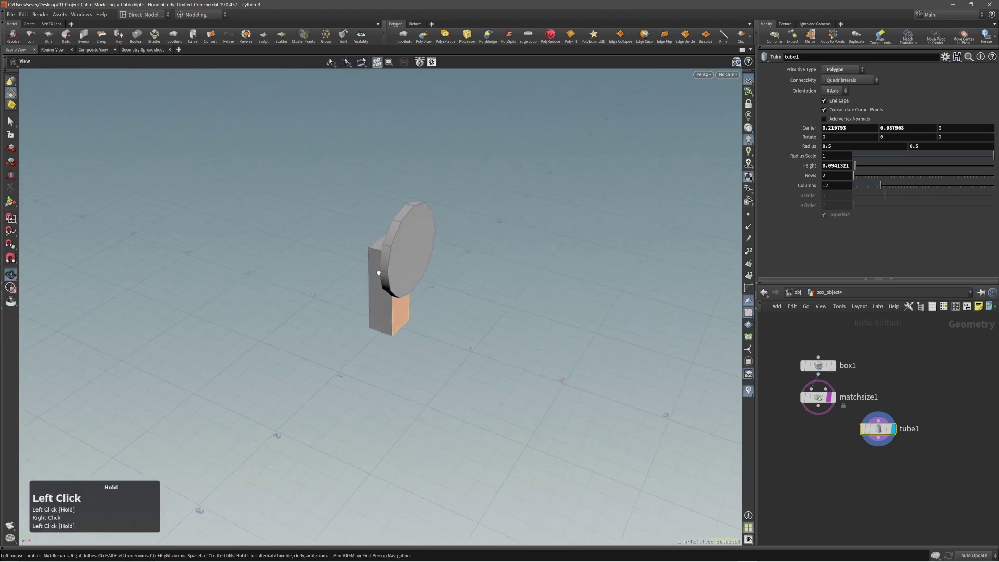
{"action": "key", "text": "s"}
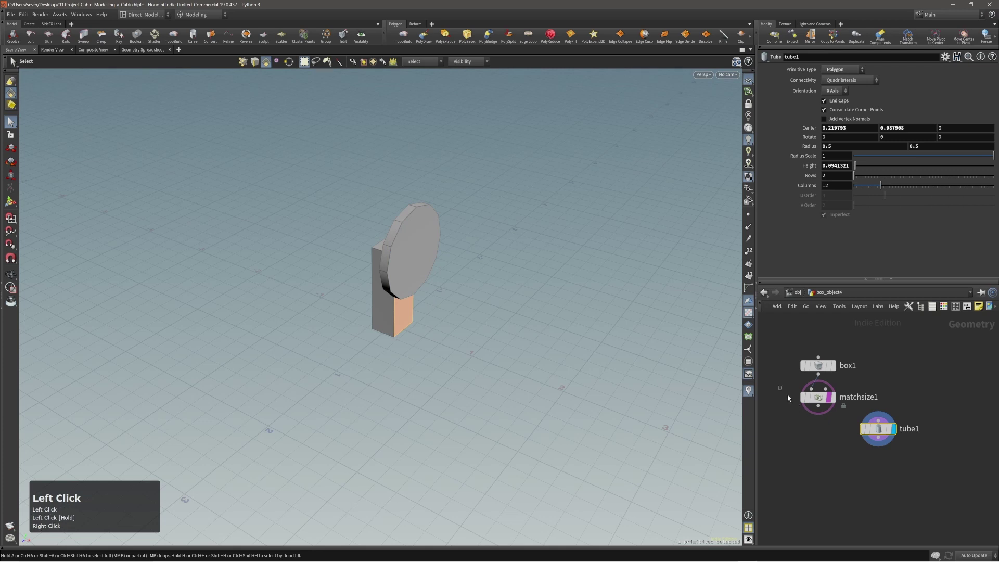
- Try merging the box's Match Size node with the disc's tube node
{"action": "left_click_drag", "start_coordinate": [787, 395], "coordinate": [875, 442]}
{"action": "left_click", "coordinate": [838, 460]}
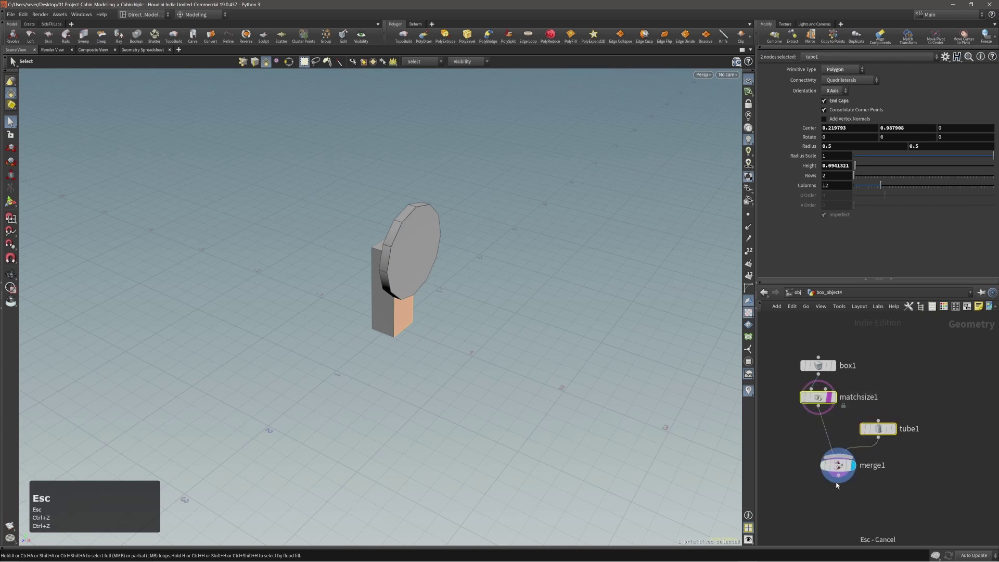
{"action": "key", "text": "ctrl+z"}
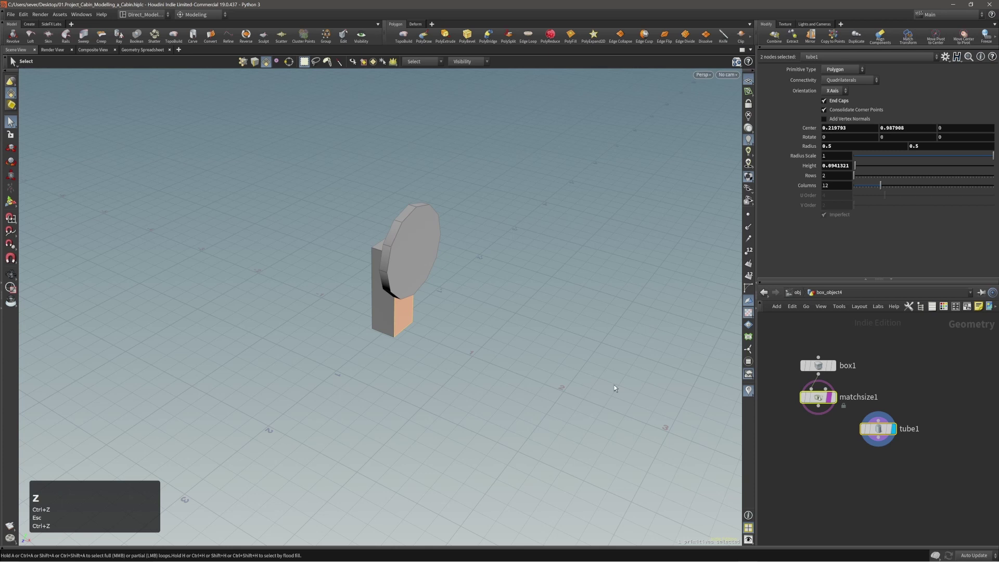
- Select all primitives of the box and disc and start a Move edit on them to merge both into one geometry
{"action": "left_click", "coordinate": [876, 442]}
{"action": "left_click_drag", "start_coordinate": [238, 153], "coordinate": [390, 281]}
{"action": "left_click", "coordinate": [484, 327]}
{"action": "key", "text": "n"}
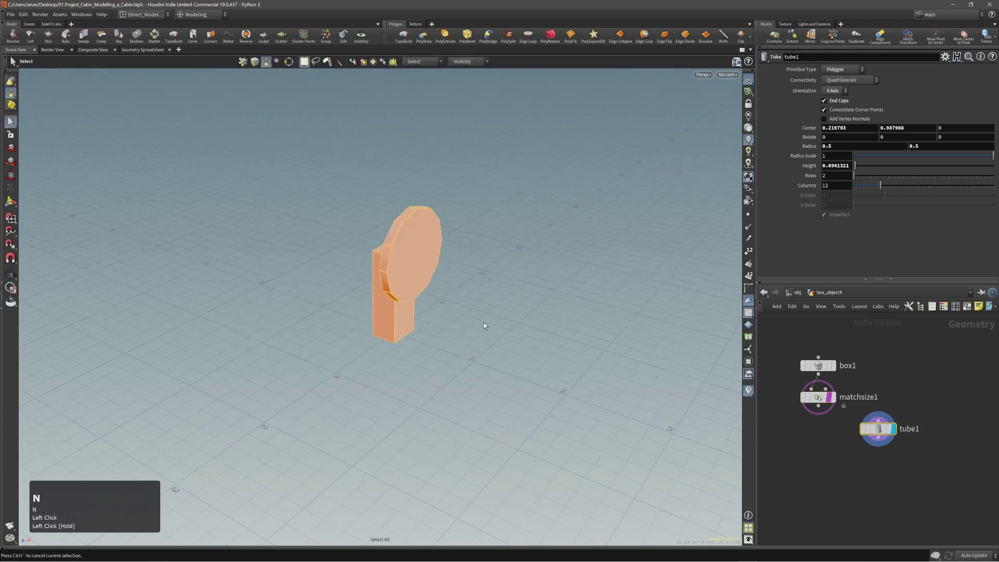
{"action": "right_click_drag", "start_coordinate": [384, 243], "coordinate": [445, 240], "text": "alt"}
{"action": "middle_click_drag", "start_coordinate": [432, 253], "coordinate": [432, 264], "text": "alt"}
{"action": "left_click_drag", "start_coordinate": [414, 273], "coordinate": [345, 241]}
{"action": "middle_click_drag", "start_coordinate": [429, 293], "coordinate": [424, 286], "text": "alt"}
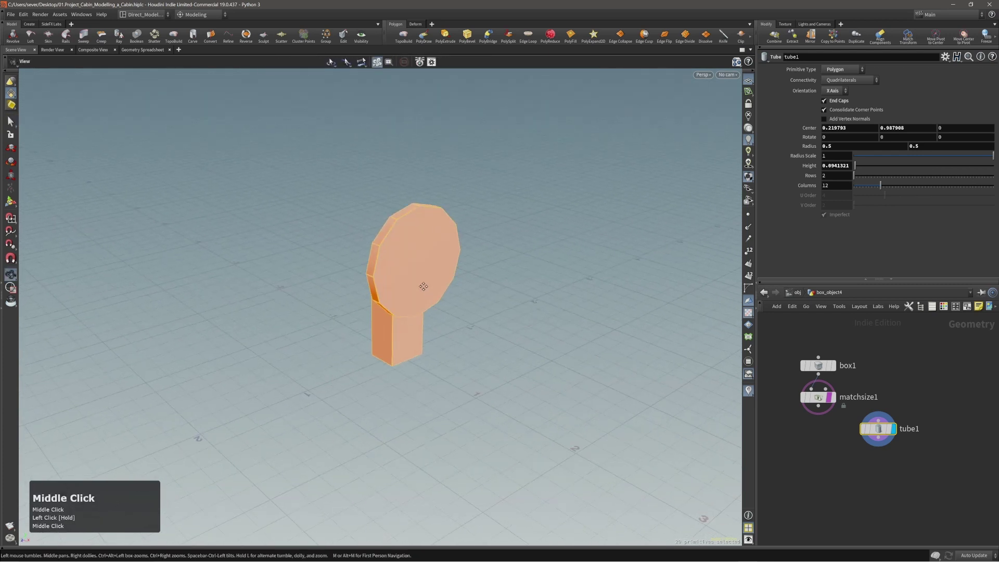
{"action": "left_click_drag", "start_coordinate": [398, 283], "coordinate": [413, 281], "text": "alt"}
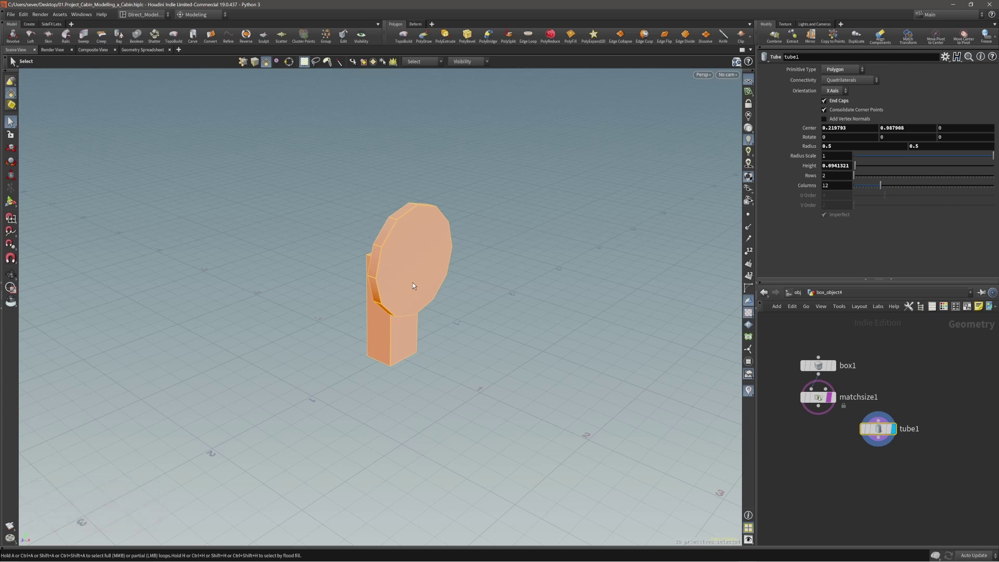
{"action": "mouse_move", "coordinate": [413, 283]}
{"action": "left_mouse_down", "text": "alt"}
{"action": "mouse_move", "coordinate": [458, 281]}
{"action": "mouse_move", "coordinate": [398, 284]}
{"action": "left_mouse_up", "text": "alt"}
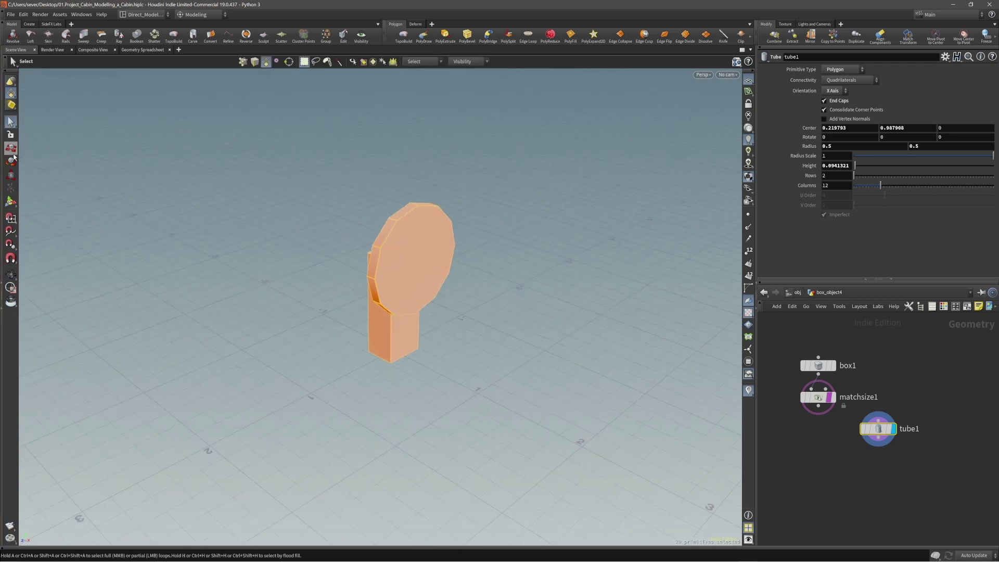
{"action": "left_click_drag", "start_coordinate": [447, 306], "coordinate": [465, 317], "text": "alt"}
{"action": "key", "text": "t"}
{"action": "left_click_drag", "start_coordinate": [382, 285], "coordinate": [617, 350], "text": "alt"}
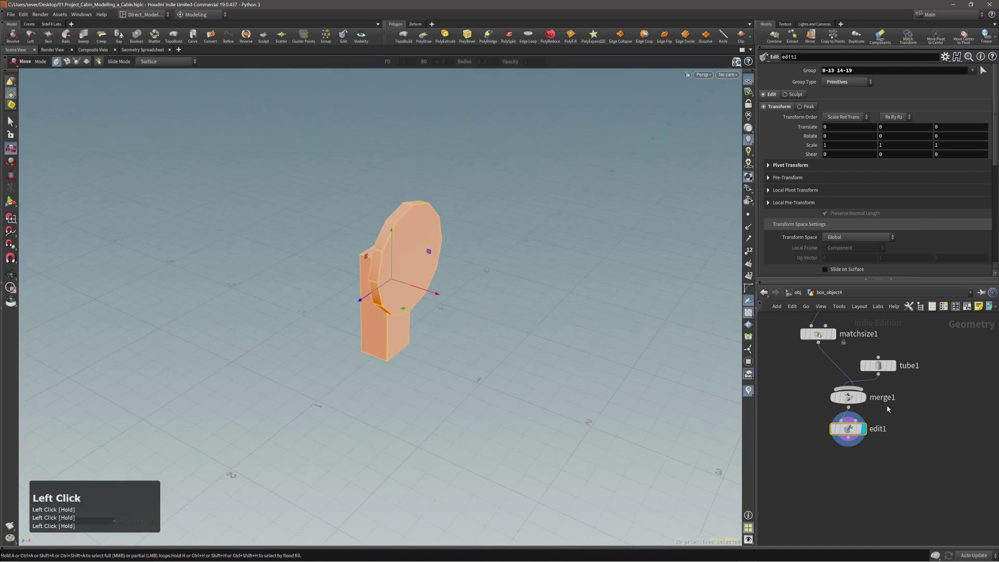
{"action": "right_click_drag", "start_coordinate": [436, 279], "coordinate": [430, 263], "text": "alt"}
{"action": "left_click_drag", "start_coordinate": [431, 263], "coordinate": [364, 245], "text": "alt"}
{"action": "right_click_drag", "start_coordinate": [405, 246], "coordinate": [381, 274], "text": "alt"}
{"action": "left_click_drag", "start_coordinate": [381, 274], "coordinate": [387, 283], "text": "alt"}
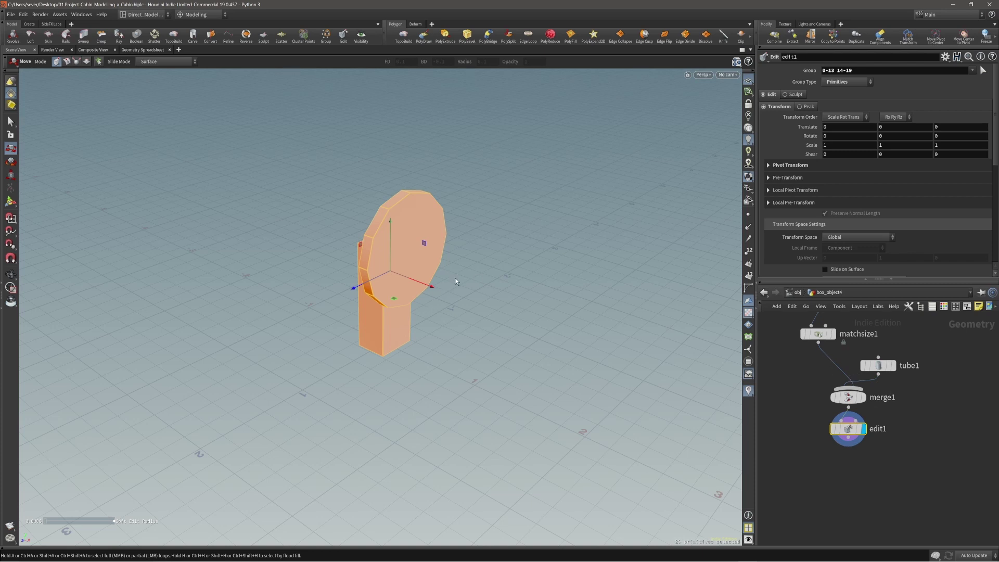
- Rotate the combined box-and-disc object to 90 degrees about Y at object level and reopen its geometry
{"action": "key", "text": "Escape"}
{"action": "left_click_drag", "start_coordinate": [416, 259], "coordinate": [404, 255]}
{"action": "middle_click_drag", "start_coordinate": [404, 256], "coordinate": [411, 262]}
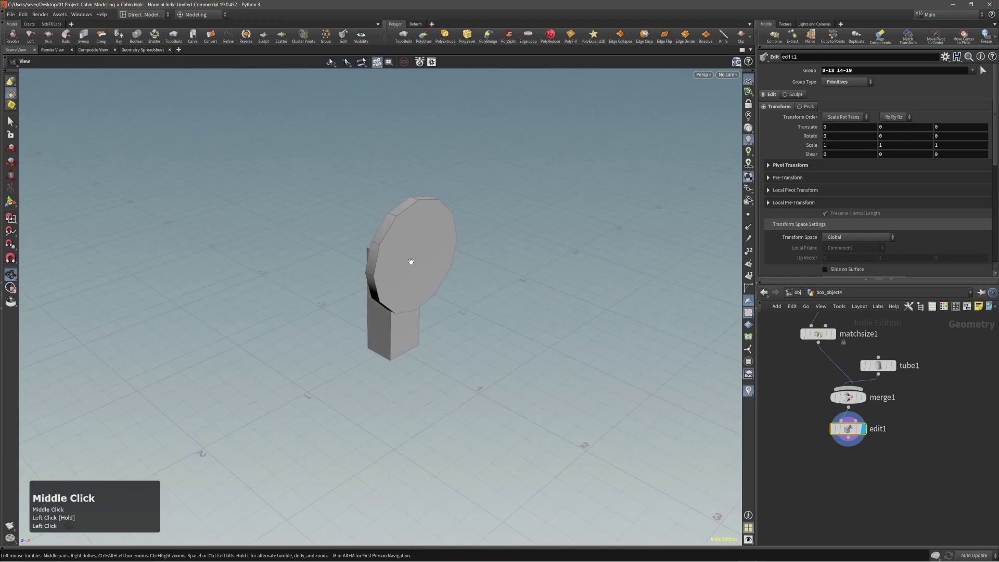
{"action": "key", "text": "t"}
{"action": "key", "text": "4"}
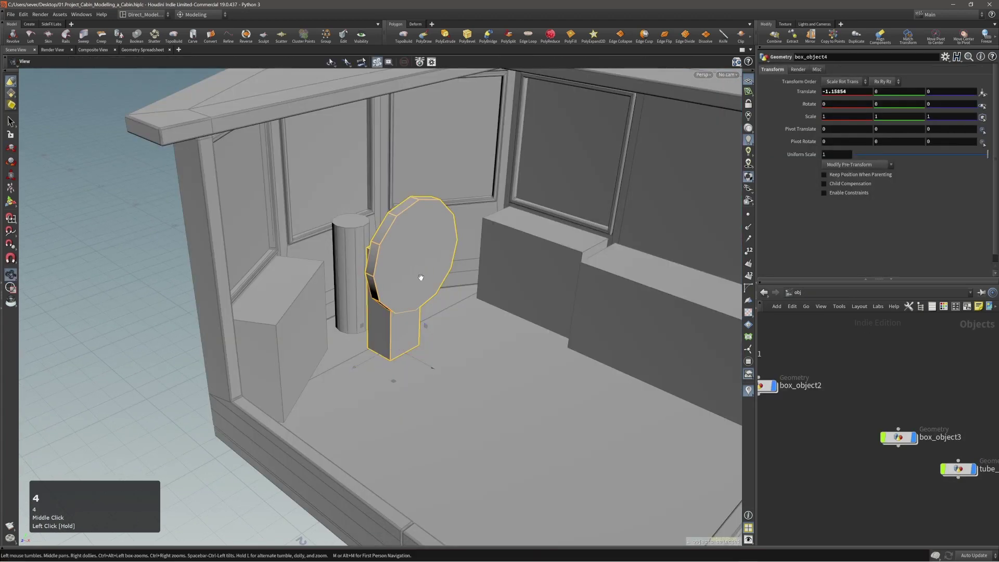
{"action": "mouse_move", "coordinate": [420, 278]}
{"action": "left_mouse_down", "text": "alt"}
{"action": "mouse_move", "coordinate": [424, 289]}
{"action": "mouse_move", "coordinate": [406, 291]}
{"action": "left_mouse_up", "text": "alt"}
{"action": "right_click_drag", "start_coordinate": [406, 291], "coordinate": [397, 290], "text": "alt"}
{"action": "left_click_drag", "start_coordinate": [396, 290], "coordinate": [388, 329], "text": "alt"}
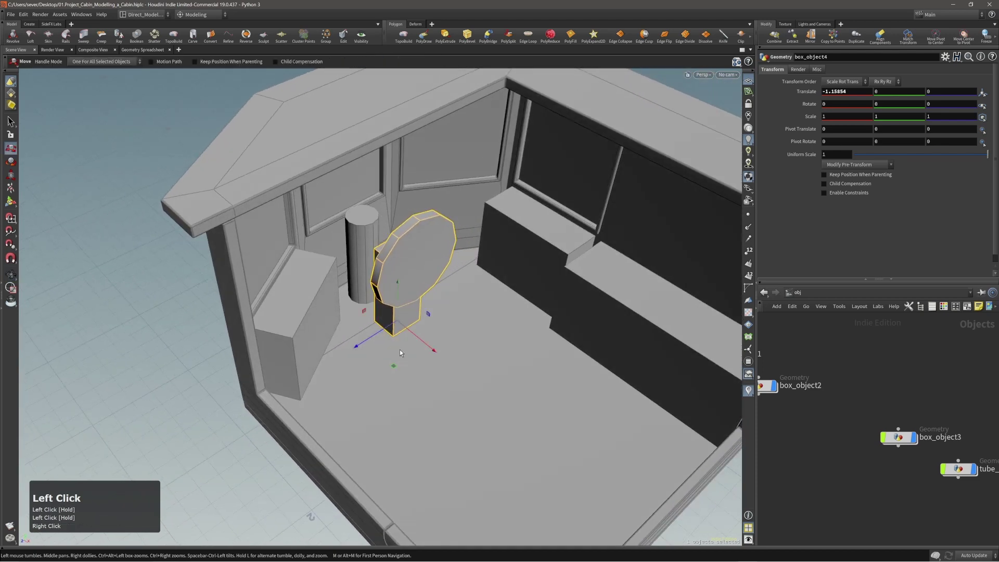
{"action": "key", "text": "r"}
{"action": "left_click_drag", "start_coordinate": [401, 364], "coordinate": [479, 332], "text": "ctrl"}
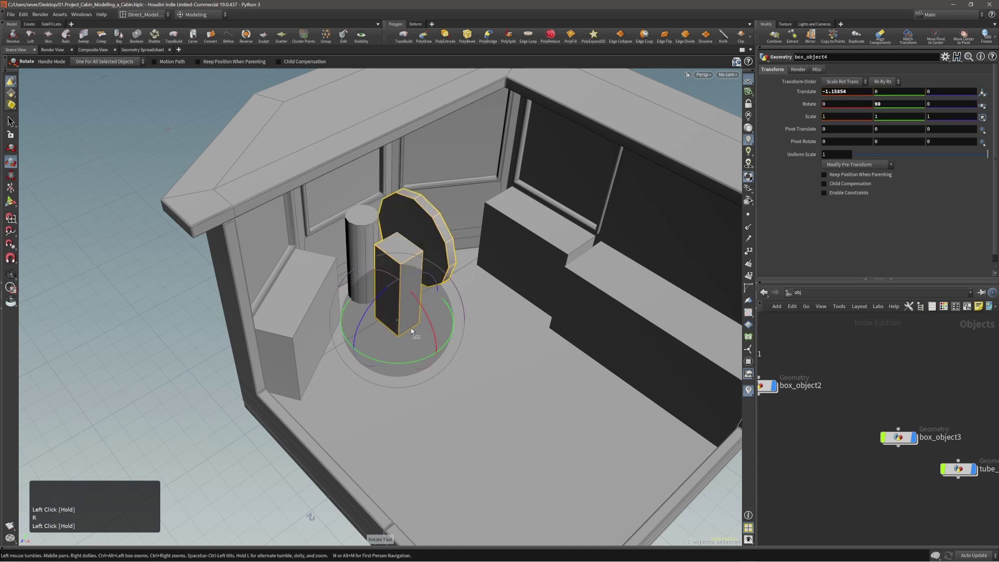
{"action": "key", "text": "3"}
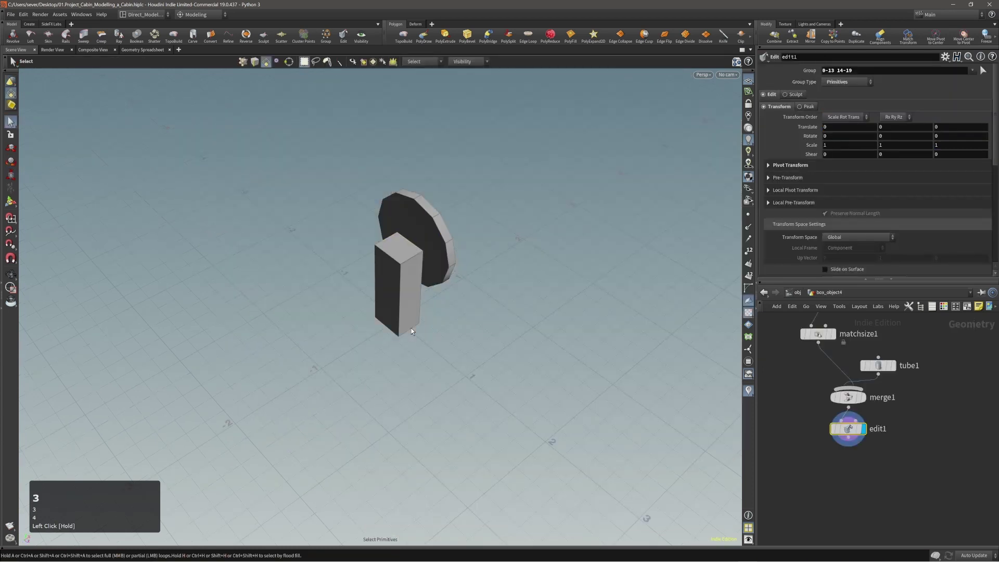
- Select all primitives of the combined box and disc and rotate them -90 degrees about Y
{"action": "right_click_drag", "start_coordinate": [390, 301], "coordinate": [399, 305]}
{"action": "left_click_drag", "start_coordinate": [399, 305], "coordinate": [219, 292]}
{"action": "right_click_drag", "start_coordinate": [424, 314], "coordinate": [428, 323]}
{"action": "left_click_drag", "start_coordinate": [429, 323], "coordinate": [450, 330]}
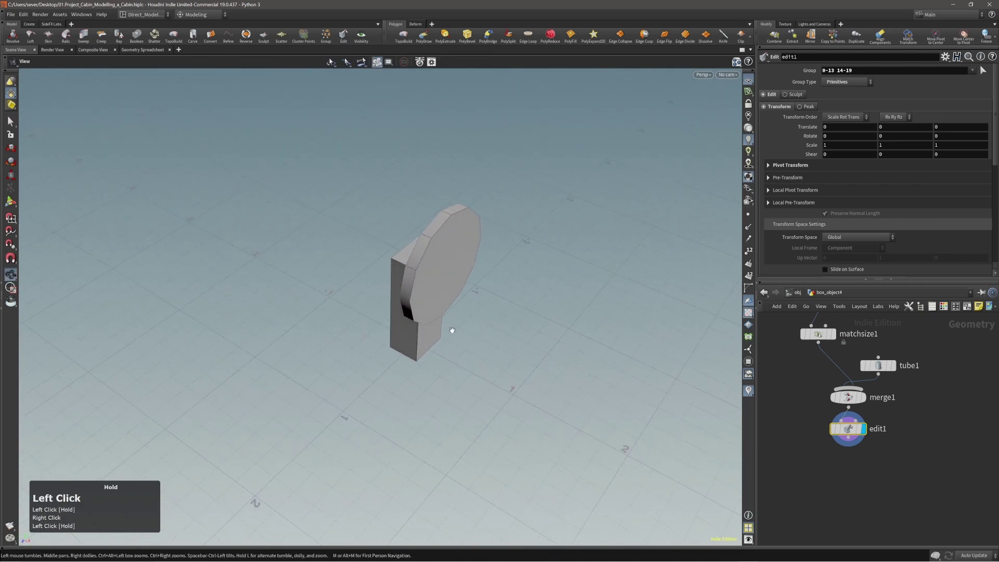
{"action": "key", "text": "s"}
{"action": "double_click", "coordinate": [418, 336]}
{"action": "left_click", "coordinate": [436, 285], "text": "shift"}
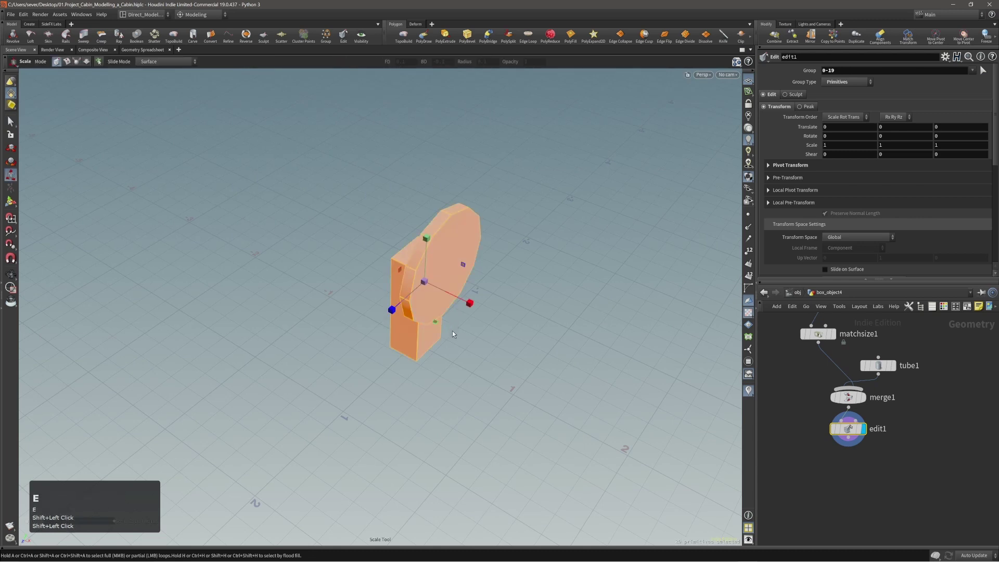
{"action": "key", "text": "e"}
{"action": "key", "text": "r"}
{"action": "left_click_drag", "start_coordinate": [451, 318], "coordinate": [380, 319]}
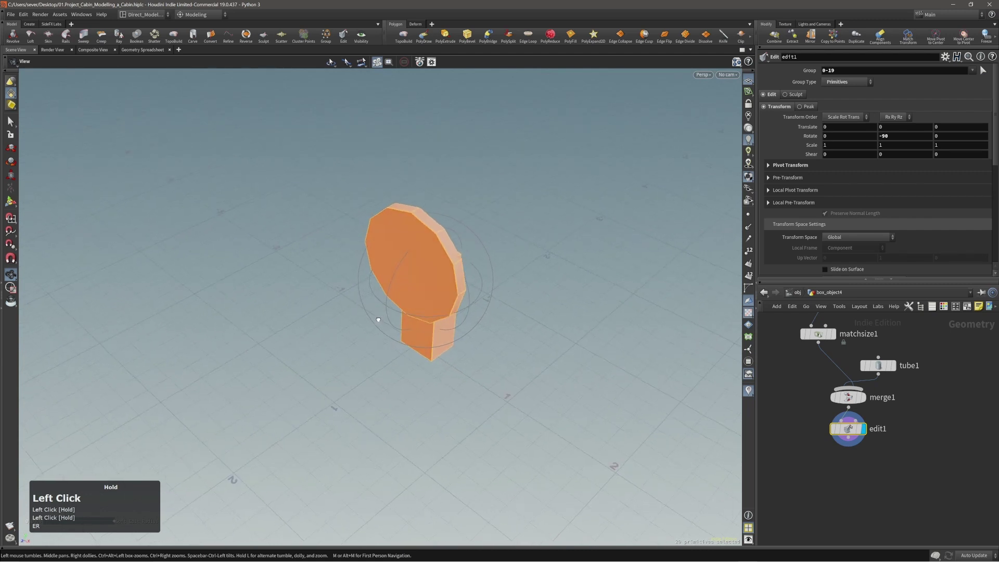
{"action": "right_click_drag", "start_coordinate": [380, 319], "coordinate": [370, 334]}
{"action": "middle_click_drag", "start_coordinate": [424, 322], "coordinate": [433, 319]}
{"action": "key", "text": "r"}
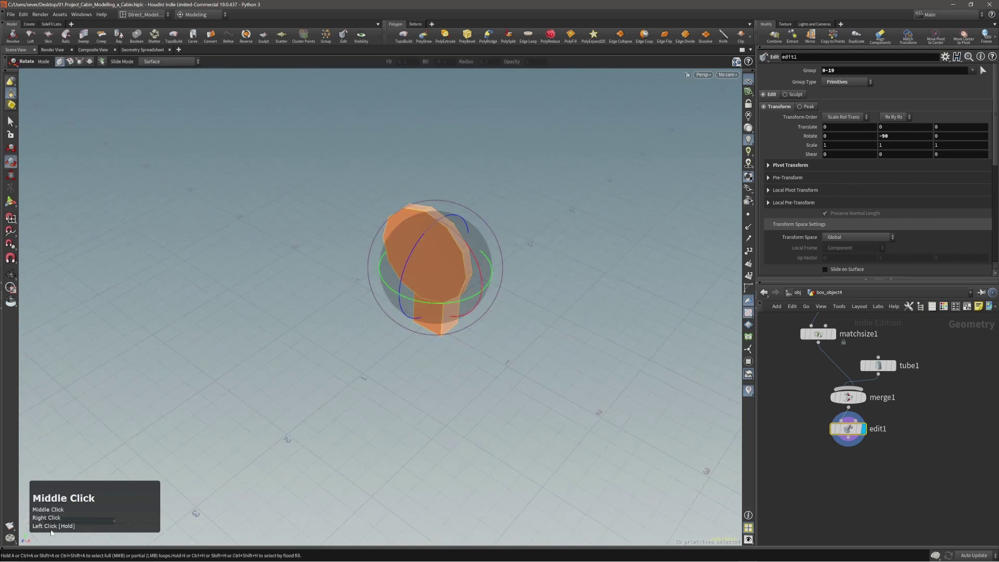
- Return to object level and examine the combined box-and-disc prop's orientation inside the cabin
{"action": "left_click_drag", "start_coordinate": [311, 430], "coordinate": [265, 432]}
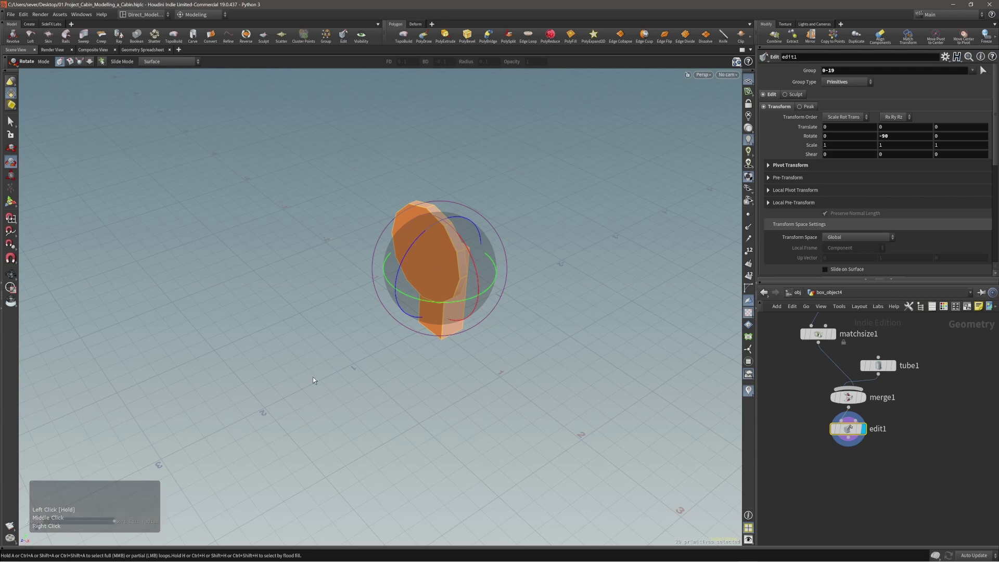
{"action": "middle_click_drag", "start_coordinate": [349, 352], "coordinate": [386, 366]}
{"action": "left_click_drag", "start_coordinate": [357, 377], "coordinate": [441, 327]}
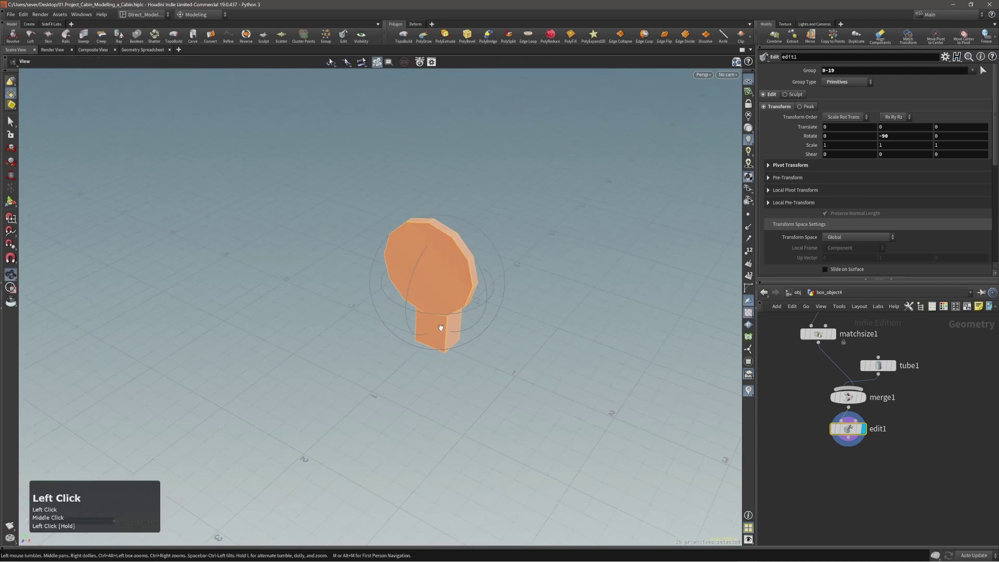
{"action": "right_click_drag", "start_coordinate": [398, 340], "coordinate": [437, 321]}
{"action": "left_click_drag", "start_coordinate": [437, 321], "coordinate": [426, 353]}
{"action": "key", "text": "Return"}
{"action": "key", "text": "Escape"}
{"action": "key", "text": "4"}
{"action": "right_click_drag", "start_coordinate": [425, 354], "coordinate": [367, 345], "text": "alt"}
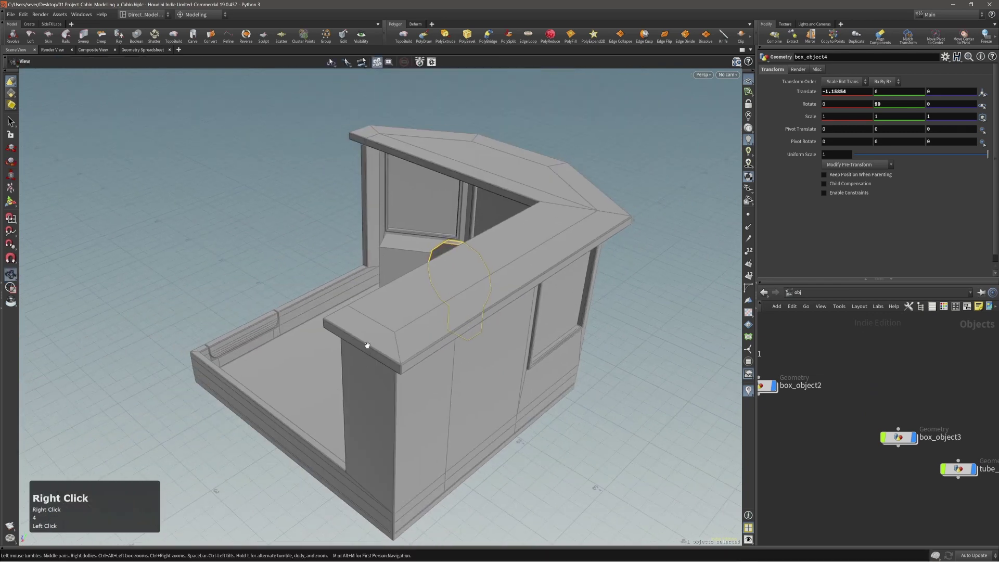
{"action": "left_click_drag", "start_coordinate": [367, 346], "coordinate": [539, 313], "text": "alt"}
{"action": "left_click", "coordinate": [539, 313]}
{"action": "right_click_drag", "start_coordinate": [307, 343], "coordinate": [225, 354], "text": "alt"}
{"action": "middle_click_drag", "start_coordinate": [225, 354], "coordinate": [464, 335], "text": "alt"}
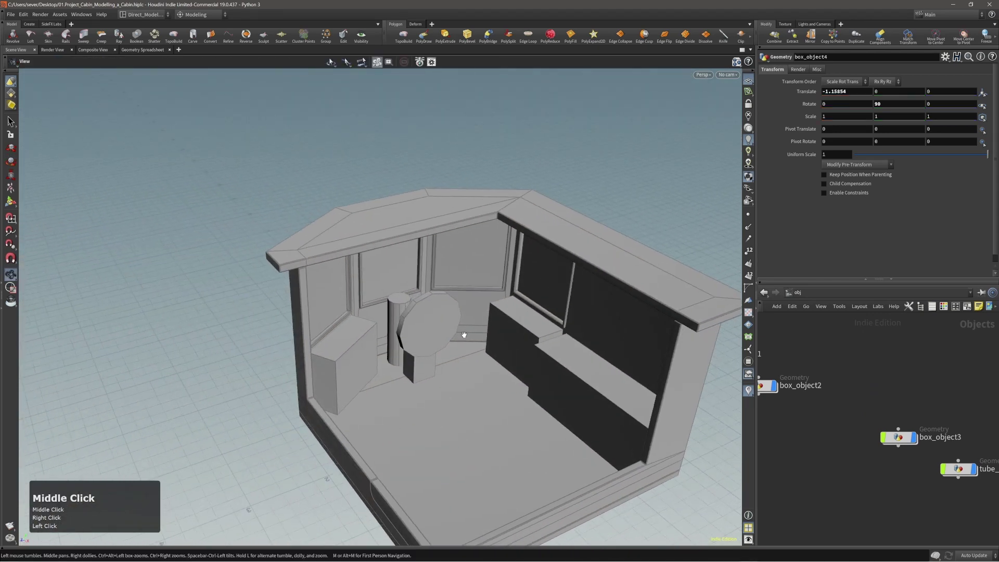
{"action": "left_click_drag", "start_coordinate": [464, 334], "coordinate": [472, 346]}
{"action": "middle_click_drag", "start_coordinate": [473, 345], "coordinate": [312, 341]}
{"action": "right_click_drag", "start_coordinate": [312, 341], "coordinate": [380, 345]}
{"action": "middle_click_drag", "start_coordinate": [380, 345], "coordinate": [378, 337]}
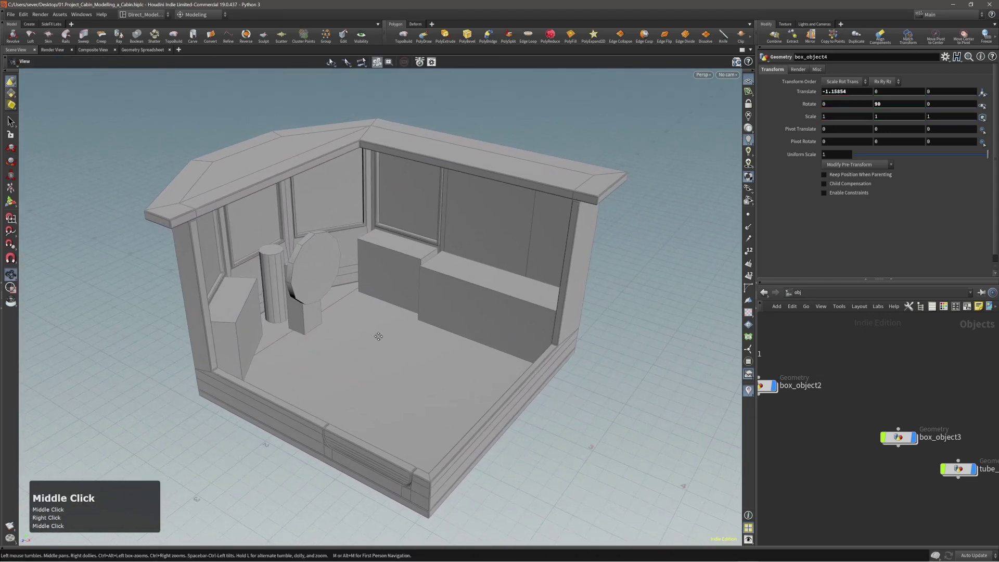
{"action": "right_click_drag", "start_coordinate": [379, 336], "coordinate": [404, 325]}
{"action": "middle_click_drag", "start_coordinate": [403, 326], "coordinate": [397, 332]}
- Create a new tube object in the cabin and add a Match Size node with Justify Y set to Min
{"action": "key", "text": "r"}
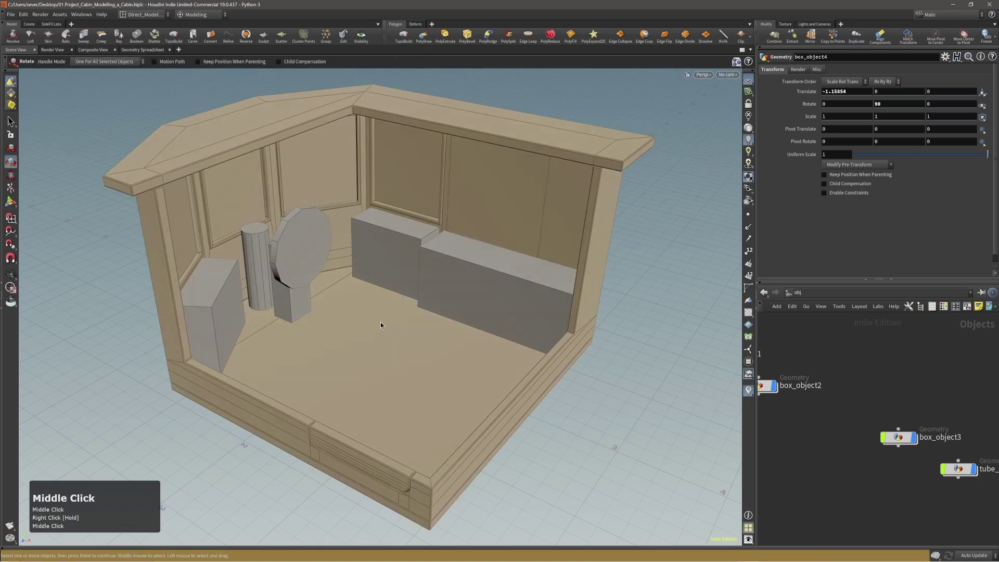
{"action": "left_click_drag", "start_coordinate": [380, 322], "coordinate": [417, 333]}
{"action": "left_click", "coordinate": [417, 333]}
{"action": "key", "text": "c"}
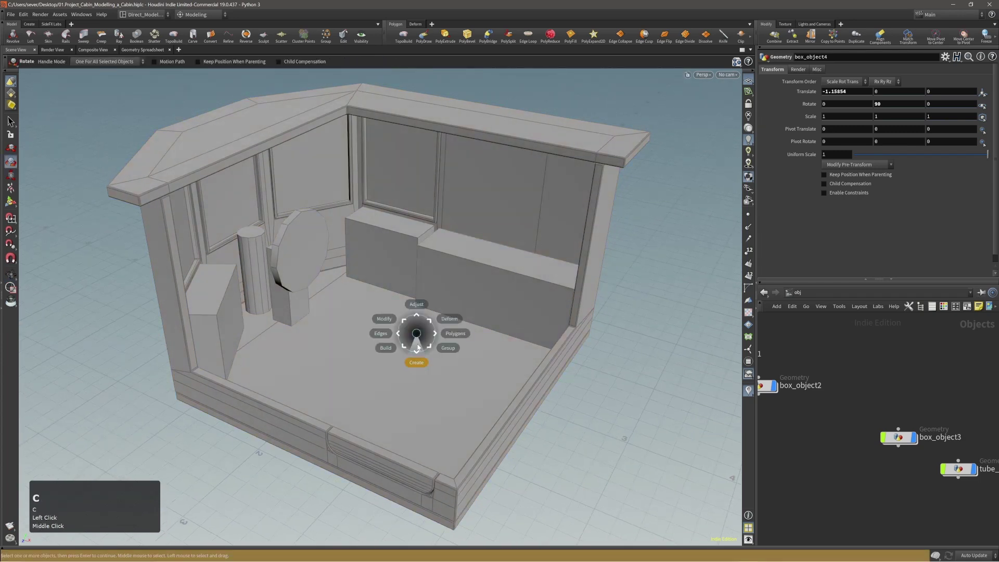
{"action": "left_click", "coordinate": [417, 347]}
{"action": "left_click", "coordinate": [405, 346]}
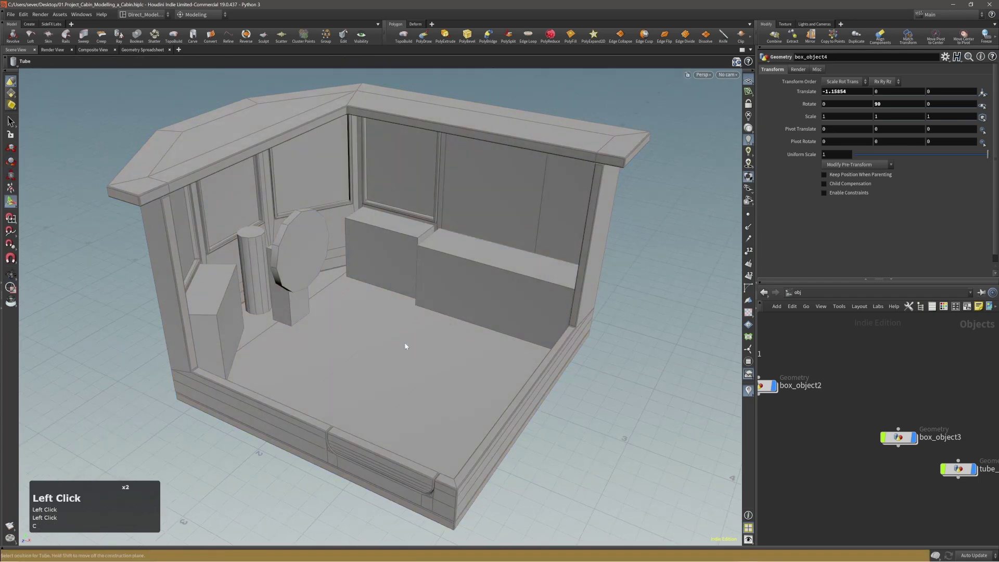
{"action": "left_click", "coordinate": [406, 343]}
{"action": "middle_click_drag", "start_coordinate": [383, 345], "coordinate": [431, 335]}
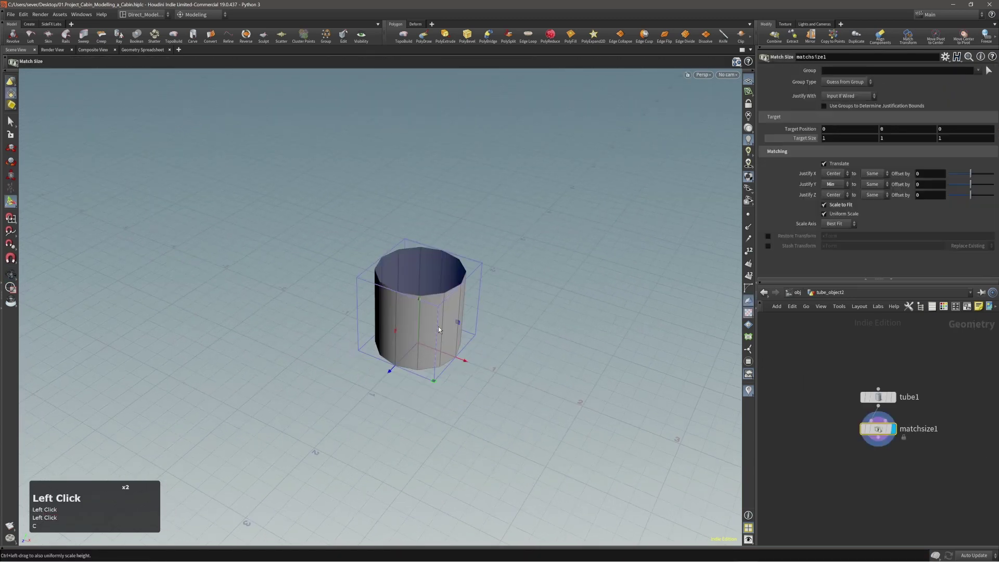
{"action": "right_click_drag", "start_coordinate": [438, 326], "coordinate": [476, 336]}
- Try to resize the tube through its Match Size target size, and delete the Match Size node
{"action": "key", "text": "e"}
{"action": "middle_click_drag", "start_coordinate": [476, 336], "coordinate": [507, 397]}
{"action": "right_click_drag", "start_coordinate": [506, 397], "coordinate": [517, 324]}
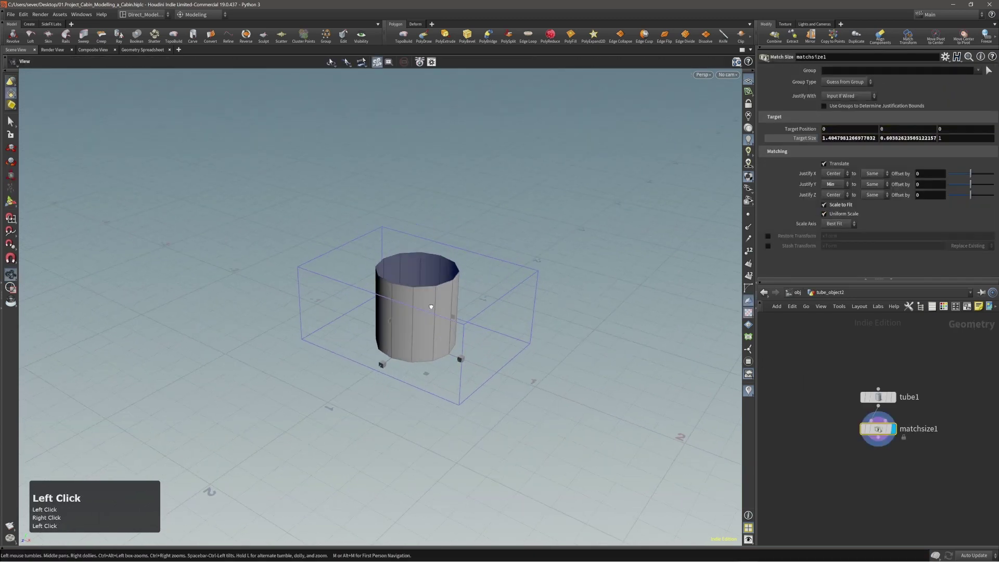
{"action": "left_click_drag", "start_coordinate": [415, 297], "coordinate": [415, 285]}
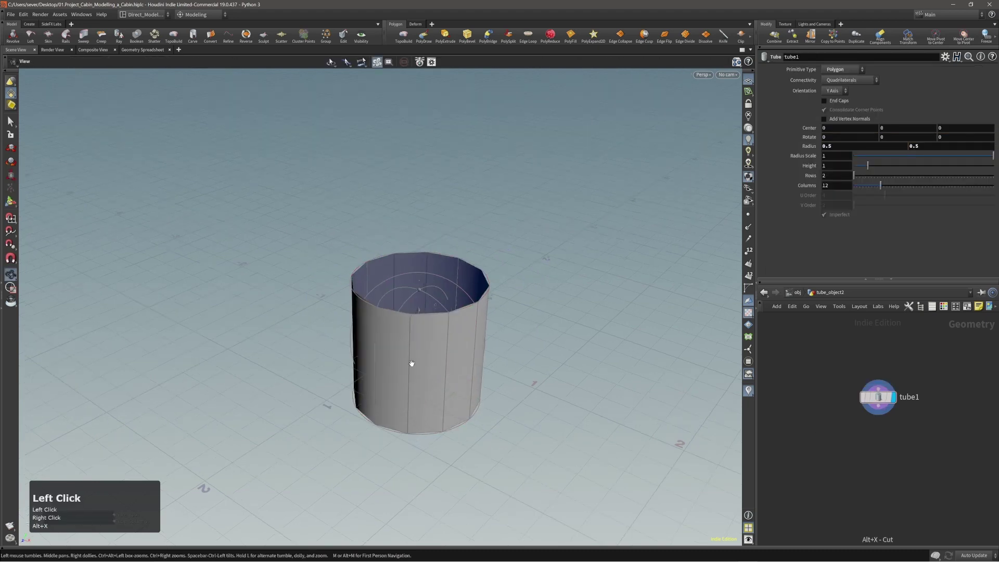
- Shrink the tube to a radius of about 0.12 and a height of about 0.48
{"action": "left_click_drag", "start_coordinate": [412, 363], "coordinate": [416, 343], "text": "ctrl"}
{"action": "right_click_drag", "start_coordinate": [416, 343], "coordinate": [458, 349]}
{"action": "key", "text": "y"}
{"action": "left_click_drag", "start_coordinate": [457, 349], "coordinate": [420, 364]}
{"action": "left_click_drag", "start_coordinate": [415, 332], "coordinate": [415, 315]}
{"action": "right_click_drag", "start_coordinate": [415, 314], "coordinate": [410, 324]}
{"action": "mouse_move", "coordinate": [410, 324]}
{"action": "left_mouse_down"}
{"action": "mouse_move", "coordinate": [423, 298]}
{"action": "mouse_move", "coordinate": [418, 322]}
{"action": "left_mouse_up"}
- Add a Match Size node with Justify Y set to Min and no scaling to the small tube, and enable the tube's end caps
{"action": "key", "text": "c"}
{"action": "left_click", "coordinate": [416, 310]}
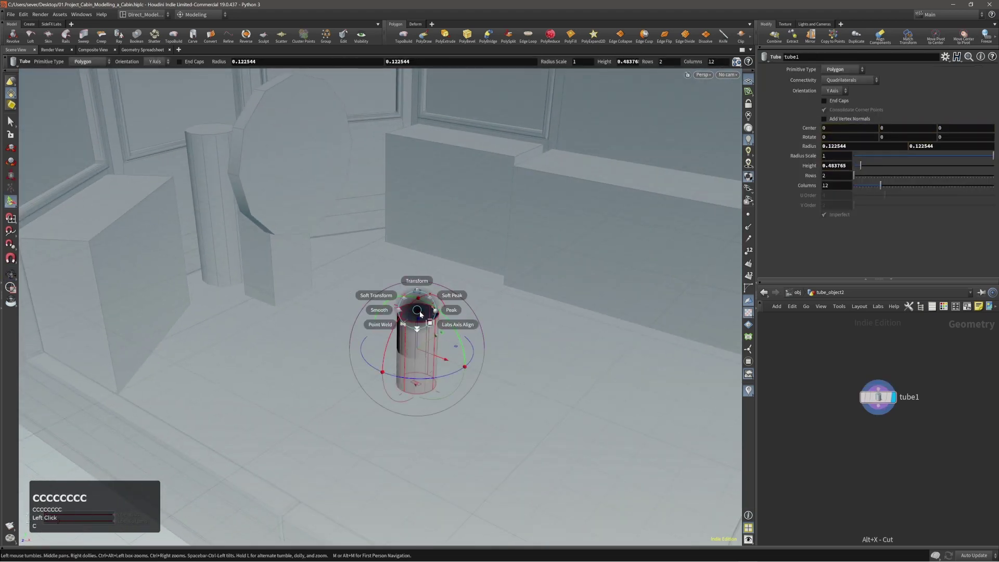
{"action": "left_click", "coordinate": [451, 324]}
{"action": "right_click_drag", "start_coordinate": [437, 325], "coordinate": [424, 319], "text": "alt"}
{"action": "left_click_drag", "start_coordinate": [411, 305], "coordinate": [416, 307], "text": "alt"}
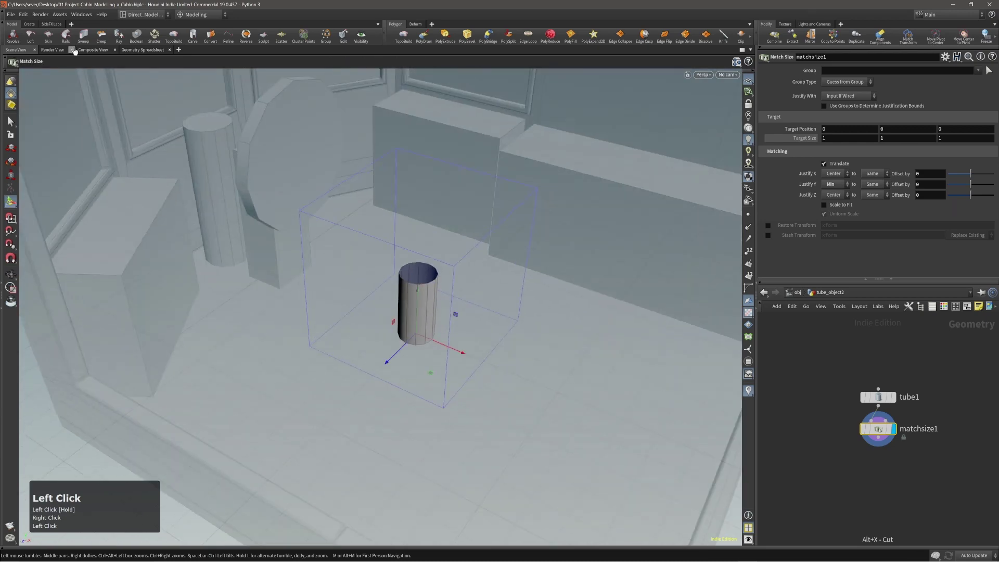
{"action": "key", "text": "Page_Up"}
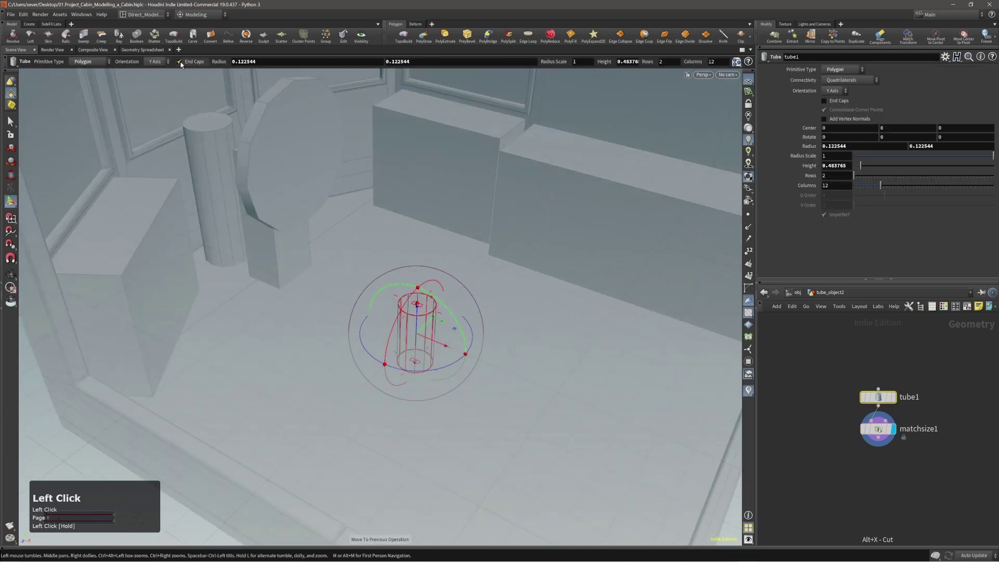
{"action": "key", "text": "Page_Down"}
- At object level, rotate the small tube about -2 degrees in Y and move it to about X -0.40, Z -0.93
{"action": "left_click_drag", "start_coordinate": [375, 238], "coordinate": [436, 262]}
{"action": "key", "text": "4"}
{"action": "left_click", "coordinate": [414, 292]}
{"action": "mouse_move", "coordinate": [409, 209]}
{"action": "left_mouse_down"}
{"action": "mouse_move", "coordinate": [388, 233]}
{"action": "mouse_move", "coordinate": [399, 215]}
{"action": "left_mouse_up"}
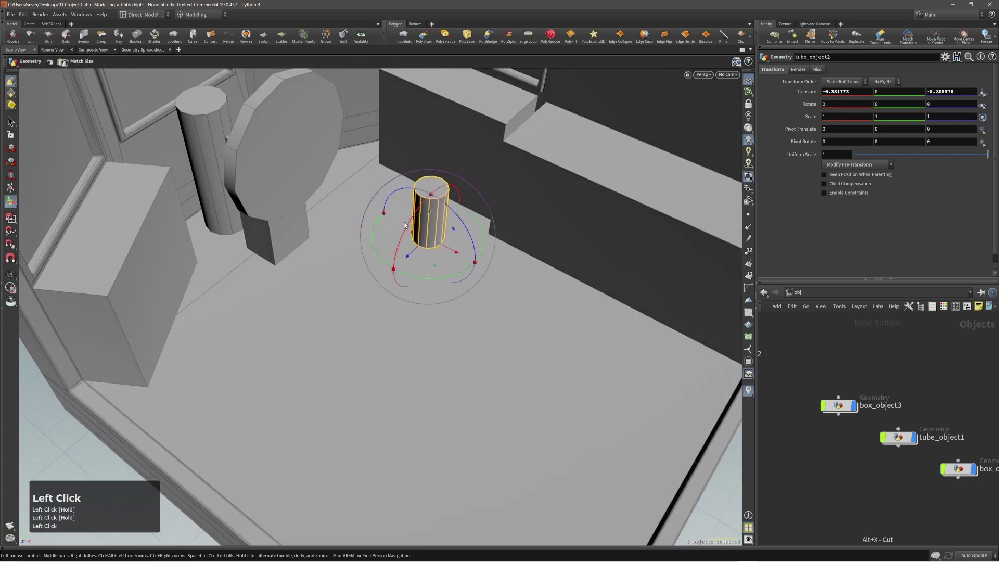
{"action": "left_click_drag", "start_coordinate": [431, 248], "coordinate": [424, 289]}
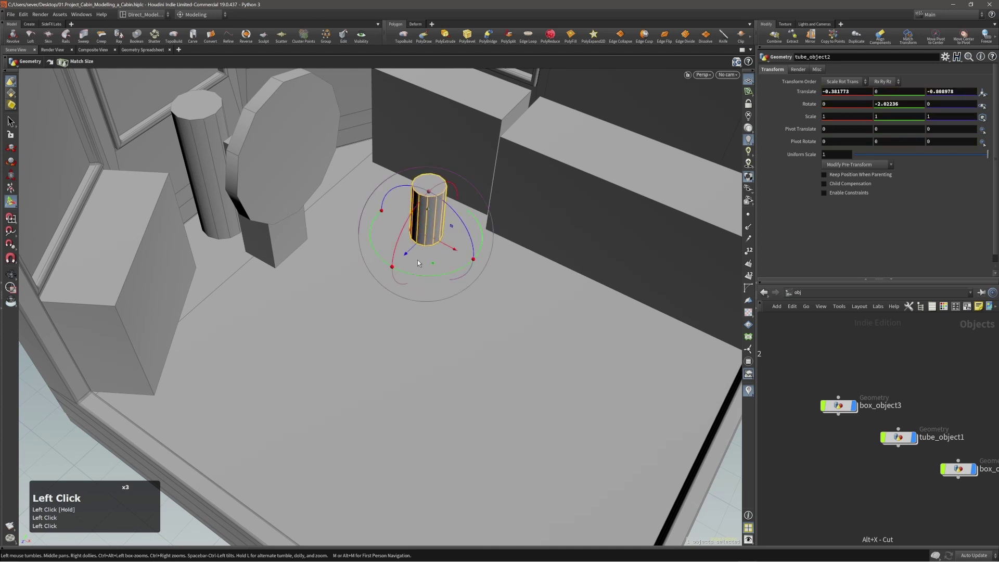
{"action": "right_click_drag", "start_coordinate": [417, 260], "coordinate": [416, 227]}
{"action": "left_click_drag", "start_coordinate": [417, 227], "coordinate": [424, 234]}
{"action": "left_click_drag", "start_coordinate": [432, 265], "coordinate": [428, 192]}
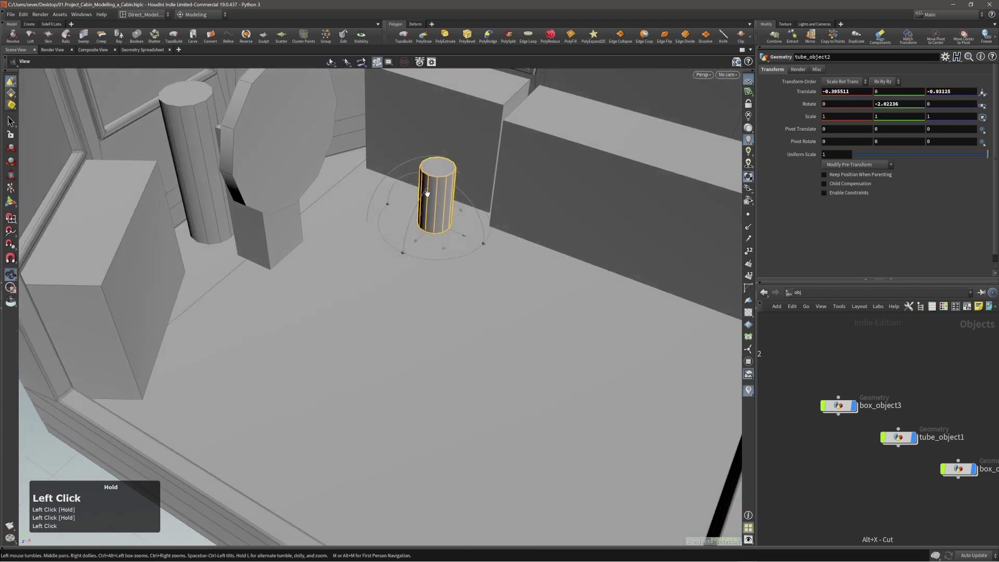
- Create a new box object at the origin on the cabin floor
{"action": "right_click_drag", "start_coordinate": [429, 193], "coordinate": [420, 243]}
{"action": "middle_click_drag", "start_coordinate": [445, 247], "coordinate": [423, 246]}
{"action": "left_click_drag", "start_coordinate": [423, 245], "coordinate": [416, 260]}
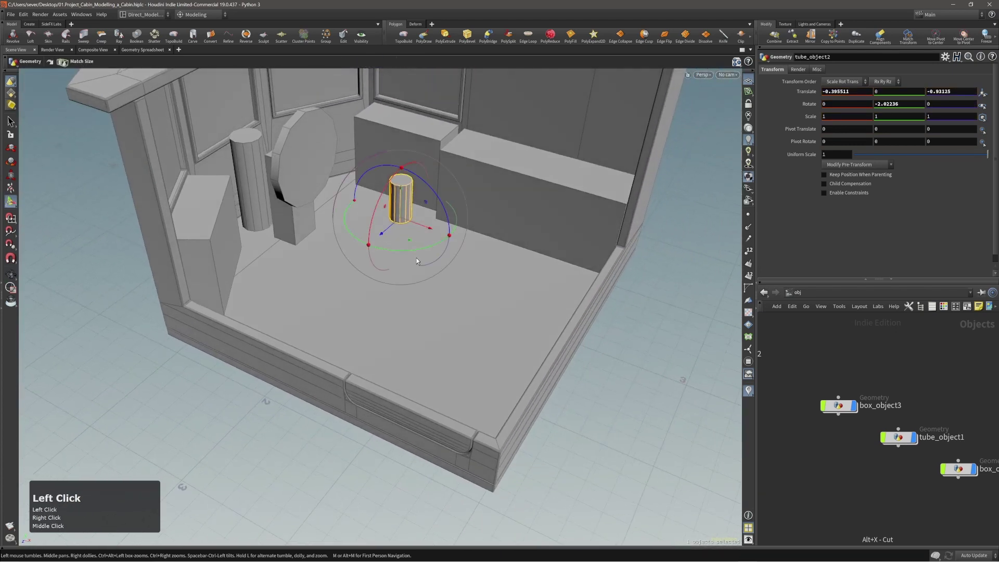
{"action": "key", "text": "c"}
{"action": "left_click", "coordinate": [417, 271]}
{"action": "left_click", "coordinate": [417, 277]}
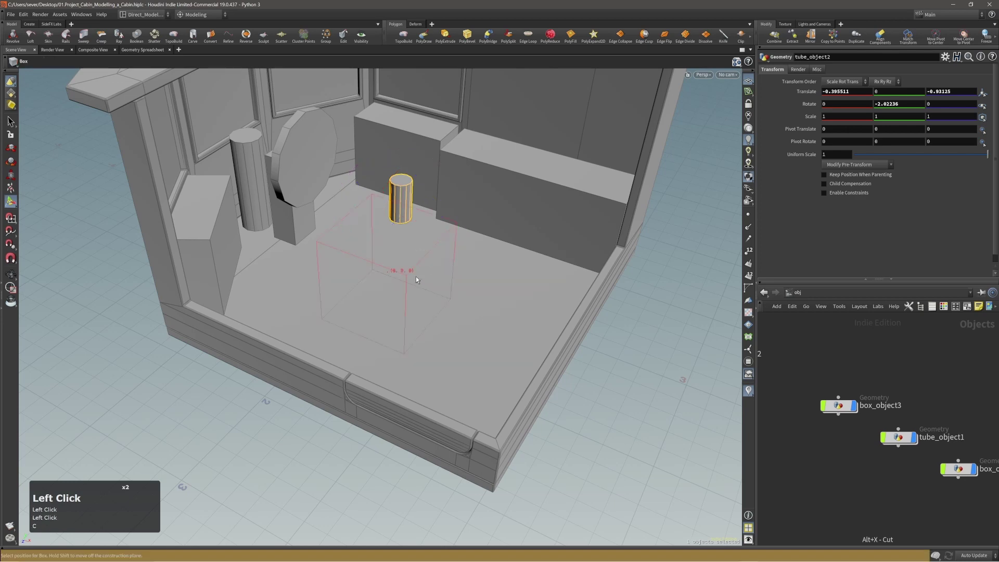
{"action": "key", "text": "Return"}
- Add a Match Size node to the new box with Justify Y set to Min and Scale to Fit enabled
{"action": "right_click_drag", "start_coordinate": [416, 276], "coordinate": [411, 277]}
{"action": "middle_click_drag", "start_coordinate": [411, 277], "coordinate": [431, 322]}
{"action": "left_click_drag", "start_coordinate": [431, 322], "coordinate": [444, 308]}
{"action": "key", "text": "c"}
{"action": "left_click", "coordinate": [444, 279]}
{"action": "middle_click_drag", "start_coordinate": [444, 292], "coordinate": [453, 313]}
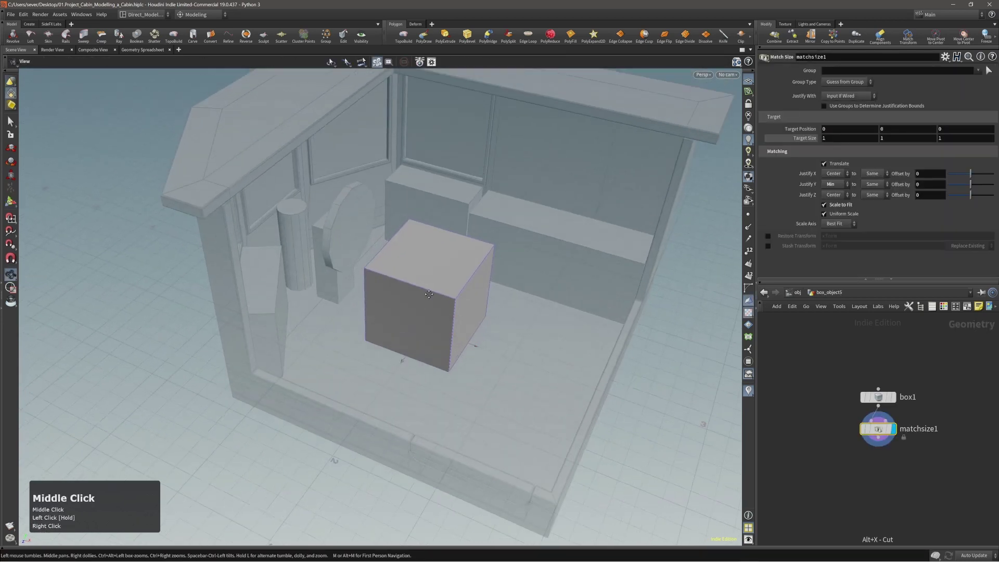
{"action": "left_click_drag", "start_coordinate": [453, 312], "coordinate": [437, 317]}
- Turn off the Match Size node's uniform scale and resize the box to about 0.55 by 0.94 by 0.54
{"action": "key", "text": "e"}
{"action": "left_click_drag", "start_coordinate": [415, 353], "coordinate": [421, 346]}
{"action": "left_click", "coordinate": [823, 214]}
{"action": "left_click_drag", "start_coordinate": [494, 333], "coordinate": [478, 356]}
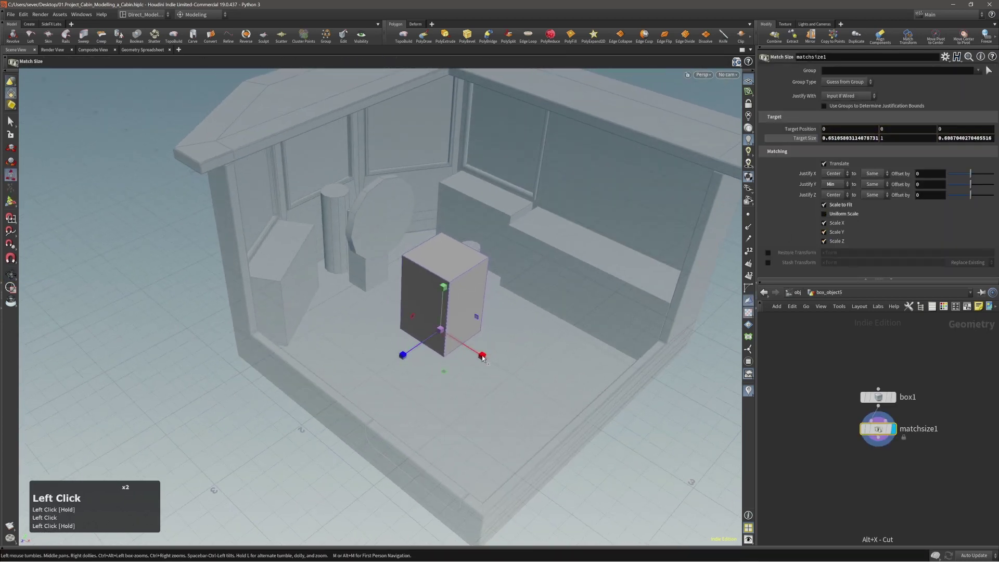
{"action": "left_click_drag", "start_coordinate": [437, 330], "coordinate": [427, 336]}
{"action": "left_click_drag", "start_coordinate": [424, 343], "coordinate": [417, 358]}
{"action": "middle_click_drag", "start_coordinate": [417, 358], "coordinate": [416, 353]}
{"action": "left_click", "coordinate": [409, 359]}
{"action": "left_click_drag", "start_coordinate": [410, 354], "coordinate": [451, 271]}
{"action": "left_click_drag", "start_coordinate": [435, 298], "coordinate": [435, 285]}
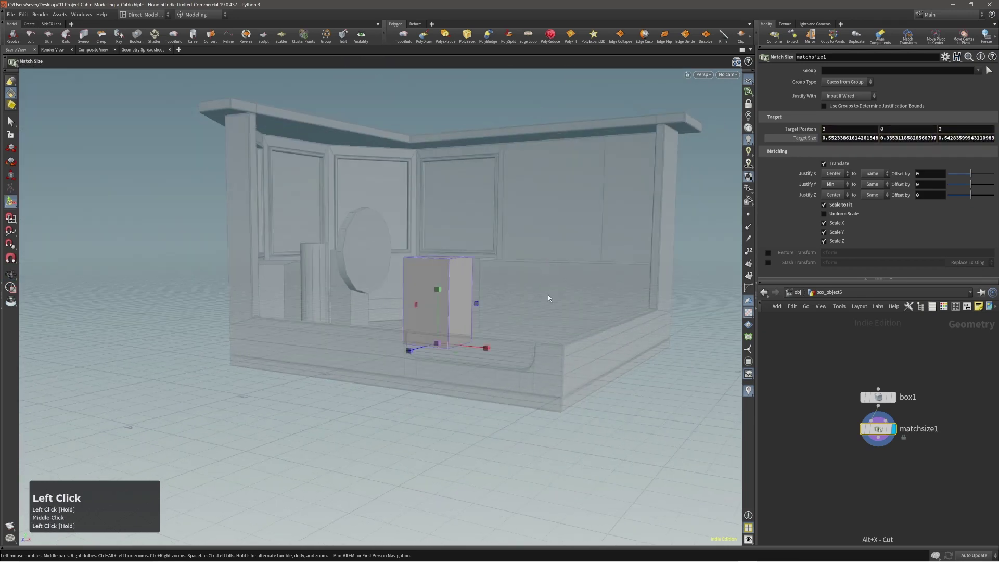
- Return to object level and rotate the new box to about 204 degrees about Y
{"action": "left_click_drag", "start_coordinate": [548, 294], "coordinate": [492, 374]}
{"action": "key", "text": "3"}
{"action": "key", "text": "4"}
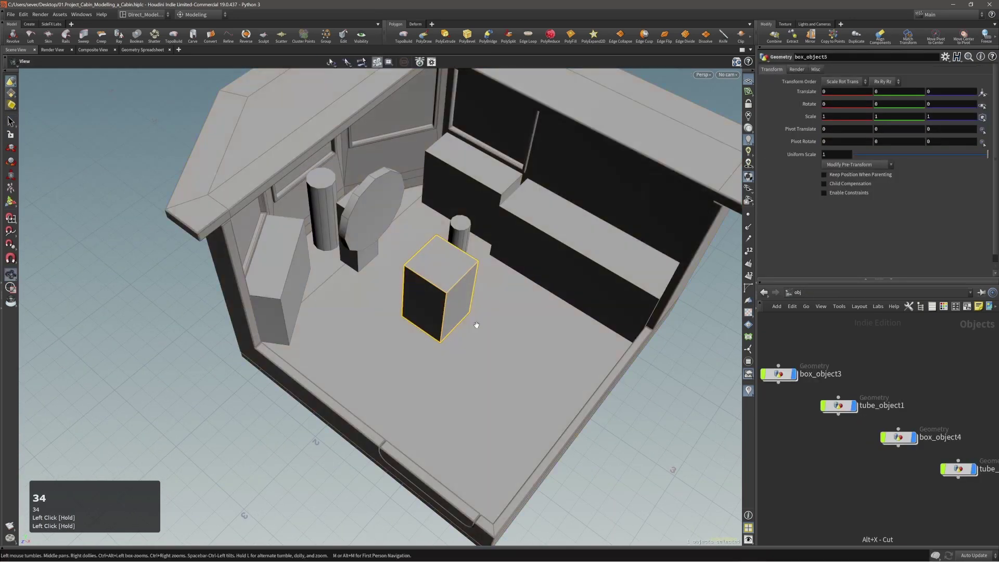
{"action": "left_click", "coordinate": [482, 335]}
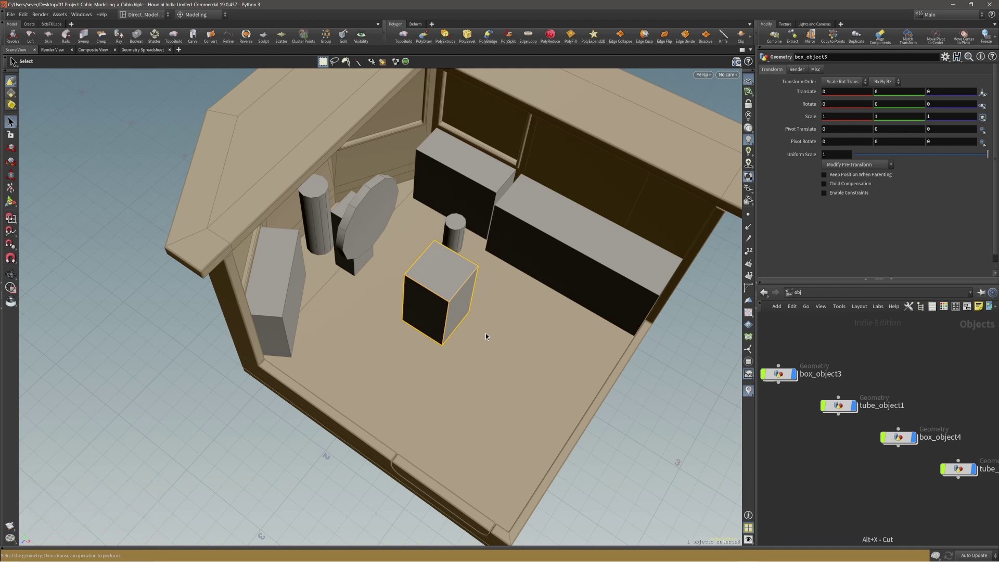
{"action": "key", "text": "grave"}
{"action": "left_click_drag", "start_coordinate": [485, 333], "coordinate": [483, 327], "text": "alt"}
{"action": "left_click_drag", "start_coordinate": [446, 365], "coordinate": [391, 237]}
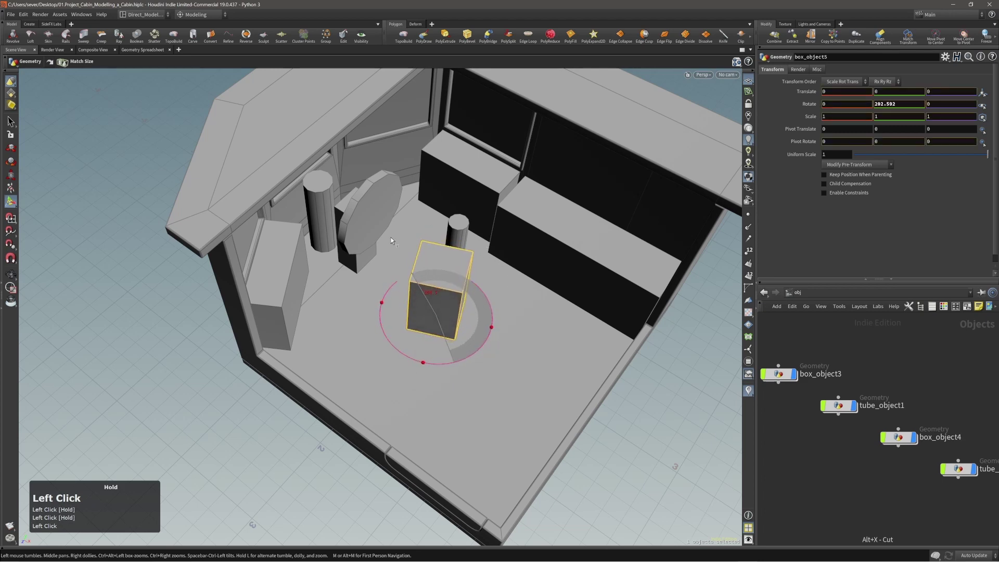
- Move the rotated box to about X 0.84, Z -0.84, in front of the long counter box
{"action": "left_click_drag", "start_coordinate": [425, 314], "coordinate": [489, 308], "text": "alt"}
{"action": "middle_click_drag", "start_coordinate": [533, 346], "coordinate": [525, 312]}
{"action": "left_click_drag", "start_coordinate": [527, 275], "coordinate": [576, 326], "text": "alt"}
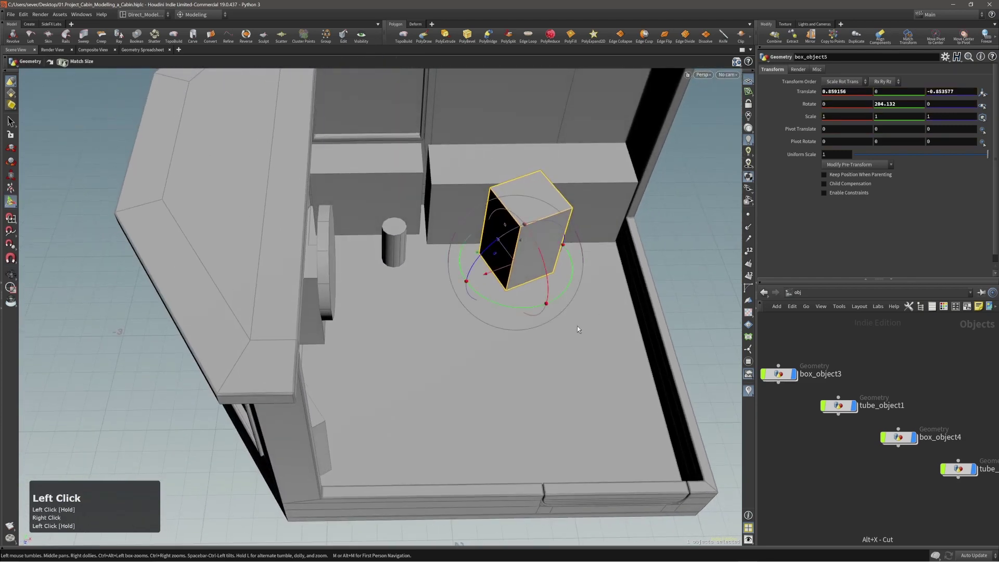
{"action": "middle_click_drag", "start_coordinate": [576, 326], "coordinate": [567, 328]}
{"action": "left_click_drag", "start_coordinate": [567, 329], "coordinate": [363, 243], "text": "alt"}
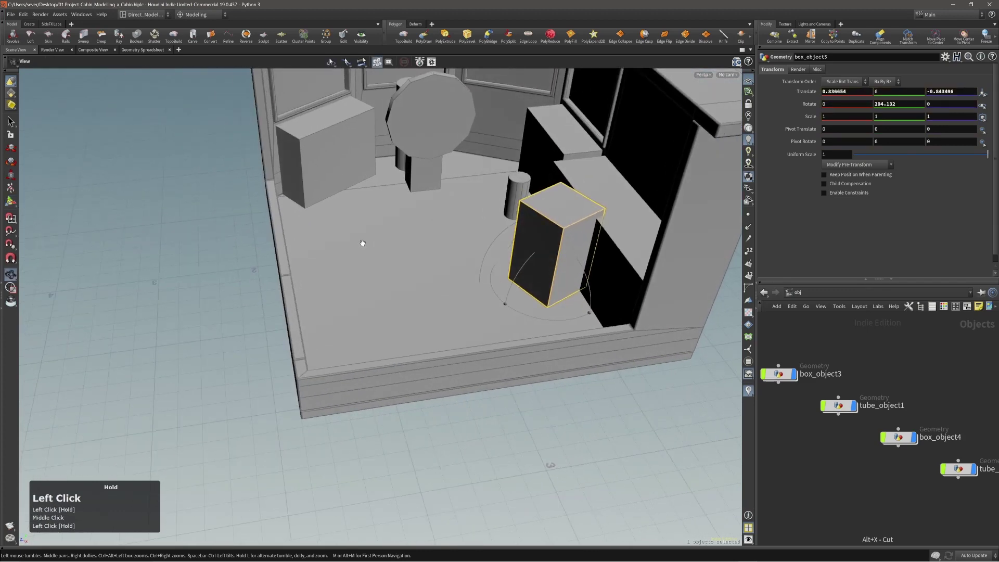
- Examine the rotated box's placement relative to the counter and the other props in the cabin
{"action": "right_click_drag", "start_coordinate": [531, 266], "coordinate": [466, 270], "text": "alt"}
{"action": "left_click_drag", "start_coordinate": [463, 275], "coordinate": [539, 267], "text": "alt"}
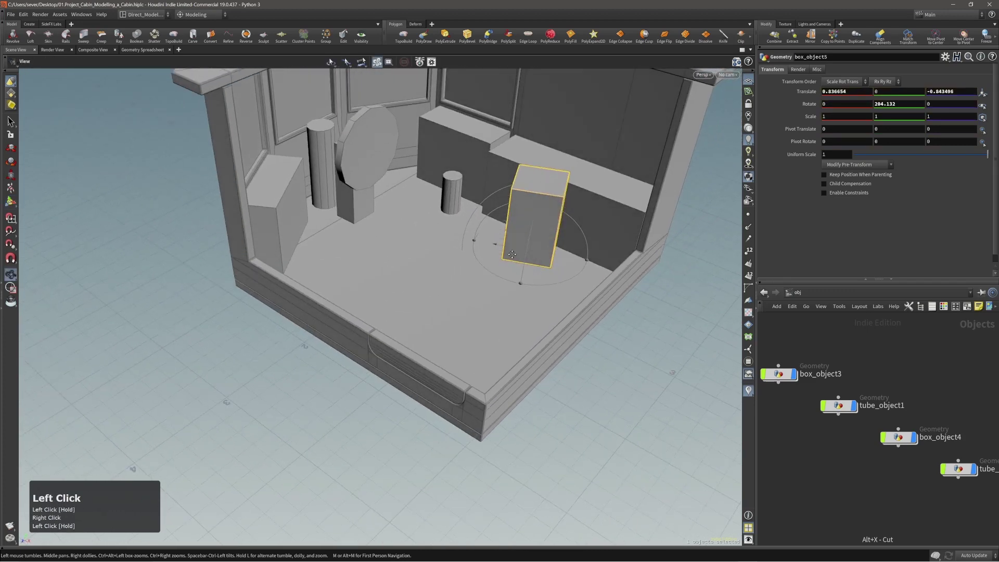
{"action": "middle_click_drag", "start_coordinate": [516, 255], "coordinate": [511, 284], "text": "alt"}
{"action": "right_click_drag", "start_coordinate": [473, 281], "coordinate": [484, 283], "text": "alt"}
{"action": "left_click_drag", "start_coordinate": [484, 282], "coordinate": [503, 257], "text": "alt"}
{"action": "middle_click_drag", "start_coordinate": [502, 260], "coordinate": [509, 283], "text": "alt"}
{"action": "left_click_drag", "start_coordinate": [509, 283], "coordinate": [447, 290], "text": "alt"}
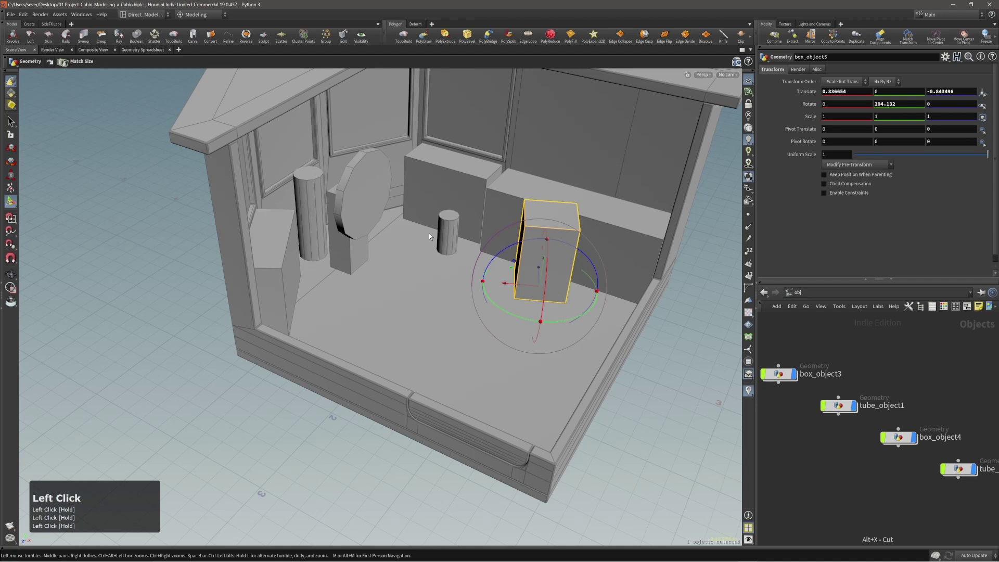
- Add a new ground-aligned box with a Match Size node on the cabin floor
{"action": "left_click_drag", "start_coordinate": [401, 271], "coordinate": [404, 277], "text": "alt"}
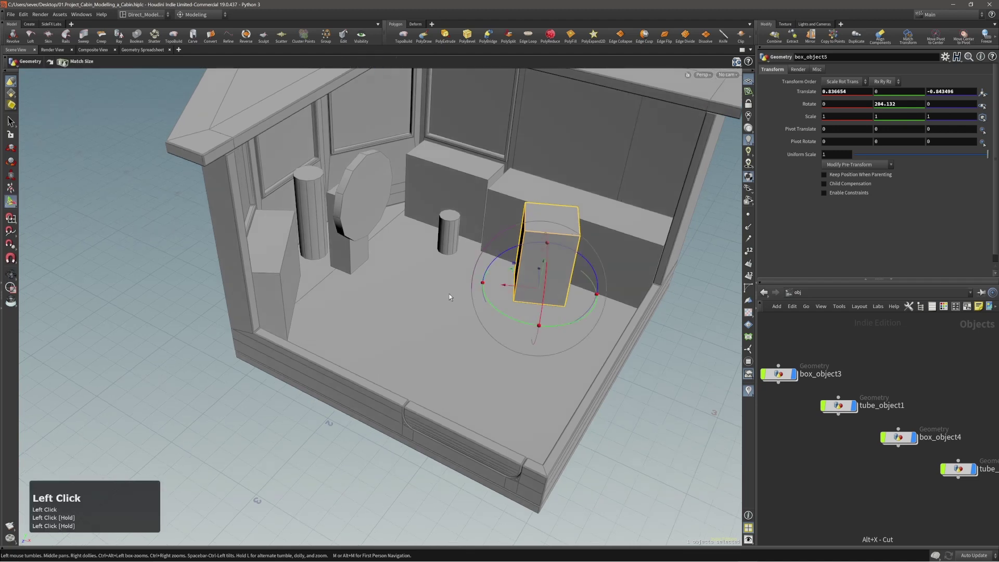
{"action": "left_click", "coordinate": [448, 306]}
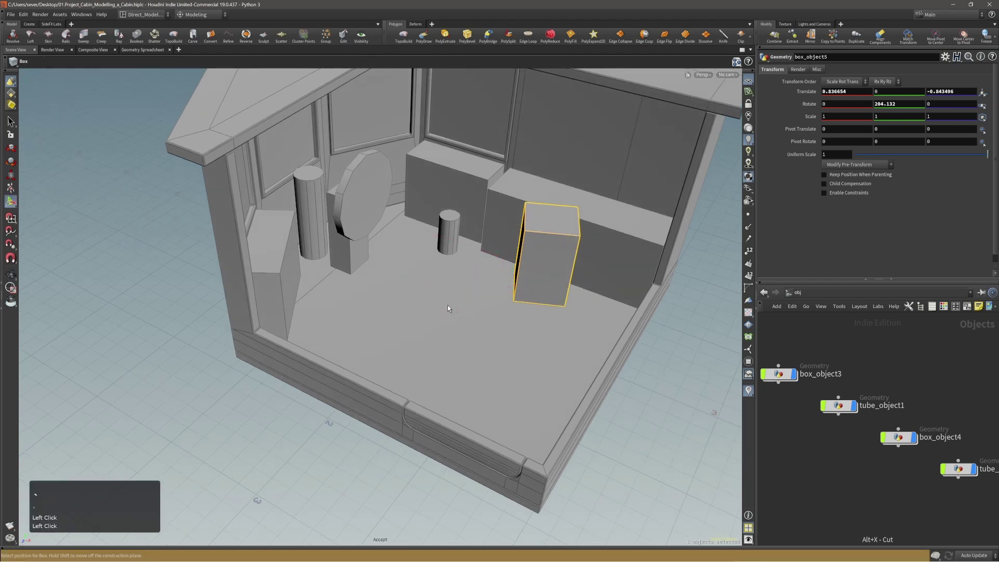
{"action": "left_click", "coordinate": [448, 307]}
{"action": "right_click", "coordinate": [450, 310]}
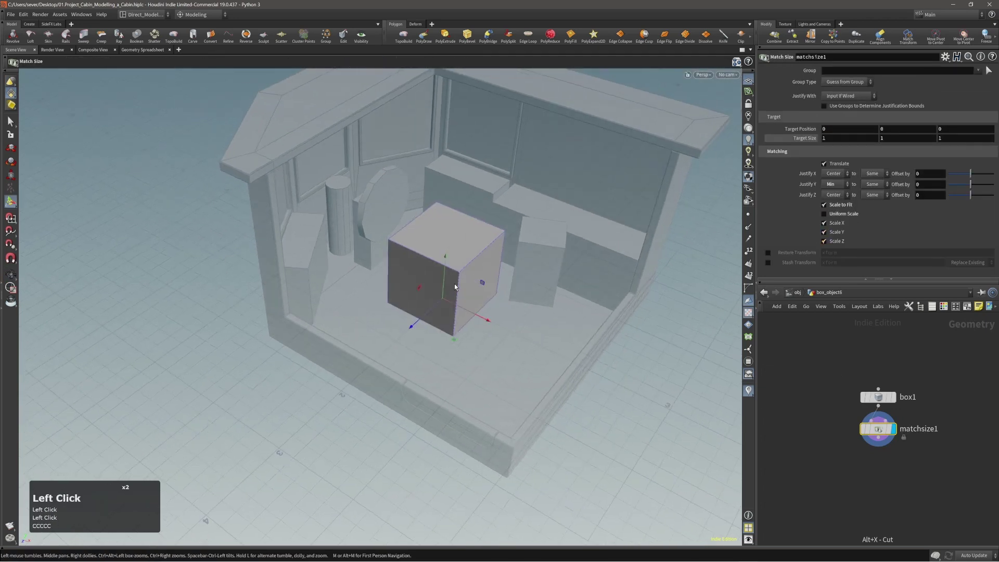
- Resize the new box through its Match Size target to about 0.61 by 0.82 by 0.34
{"action": "key", "text": "e"}
{"action": "left_click_drag", "start_coordinate": [411, 326], "coordinate": [396, 312]}
{"action": "left_click_drag", "start_coordinate": [486, 326], "coordinate": [479, 323]}
{"action": "left_click_drag", "start_coordinate": [393, 323], "coordinate": [417, 327], "text": "alt"}
{"action": "left_click_drag", "start_coordinate": [520, 338], "coordinate": [546, 297], "text": "alt"}
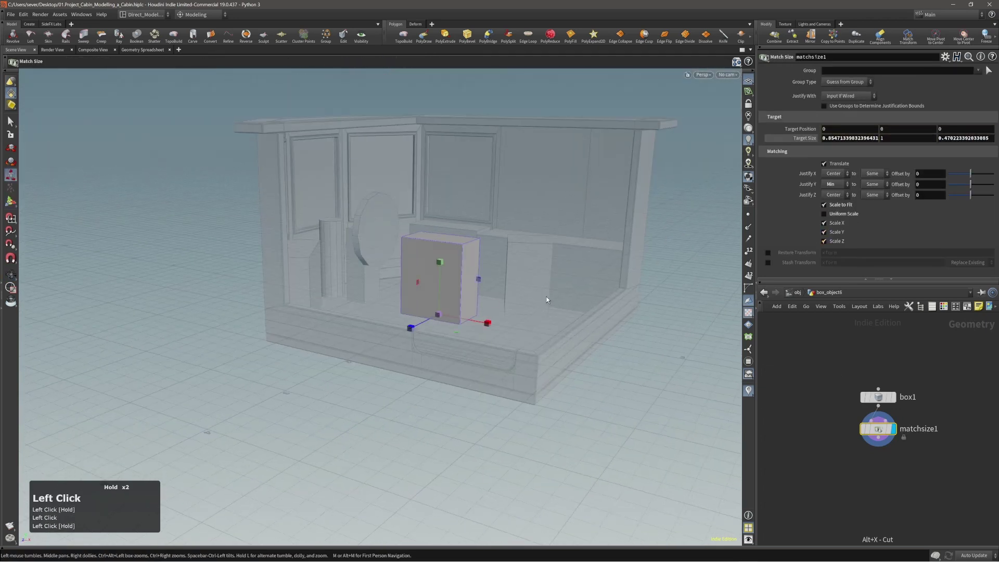
{"action": "middle_click_drag", "start_coordinate": [547, 298], "coordinate": [660, 302]}
{"action": "left_click_drag", "start_coordinate": [499, 307], "coordinate": [417, 350], "text": "alt"}
{"action": "middle_click_drag", "start_coordinate": [417, 350], "coordinate": [426, 351]}
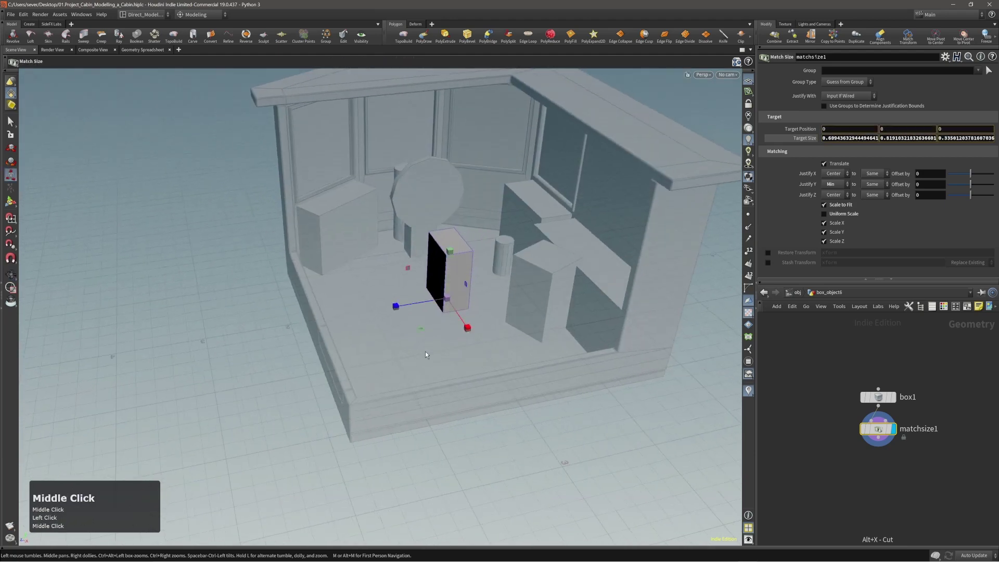
{"action": "left_click_drag", "start_coordinate": [428, 349], "coordinate": [442, 332], "text": "alt"}
- Return to object level, rotate the thin box 180 degrees about Y and move it to about Z 1.49
{"action": "key", "text": "4"}
{"action": "middle_click_drag", "start_coordinate": [471, 348], "coordinate": [402, 367]}
{"action": "right_click_drag", "start_coordinate": [398, 341], "coordinate": [370, 281], "text": "alt"}
{"action": "left_click_drag", "start_coordinate": [371, 281], "coordinate": [322, 250], "text": "alt"}
{"action": "right_click_drag", "start_coordinate": [323, 250], "coordinate": [393, 274]}
{"action": "left_click_drag", "start_coordinate": [394, 274], "coordinate": [265, 260], "text": "alt"}
{"action": "right_click_drag", "start_coordinate": [397, 297], "coordinate": [426, 298], "text": "alt"}
{"action": "middle_click_drag", "start_coordinate": [428, 297], "coordinate": [415, 290], "text": "alt"}
{"action": "left_click_drag", "start_coordinate": [415, 289], "coordinate": [418, 301], "text": "alt"}
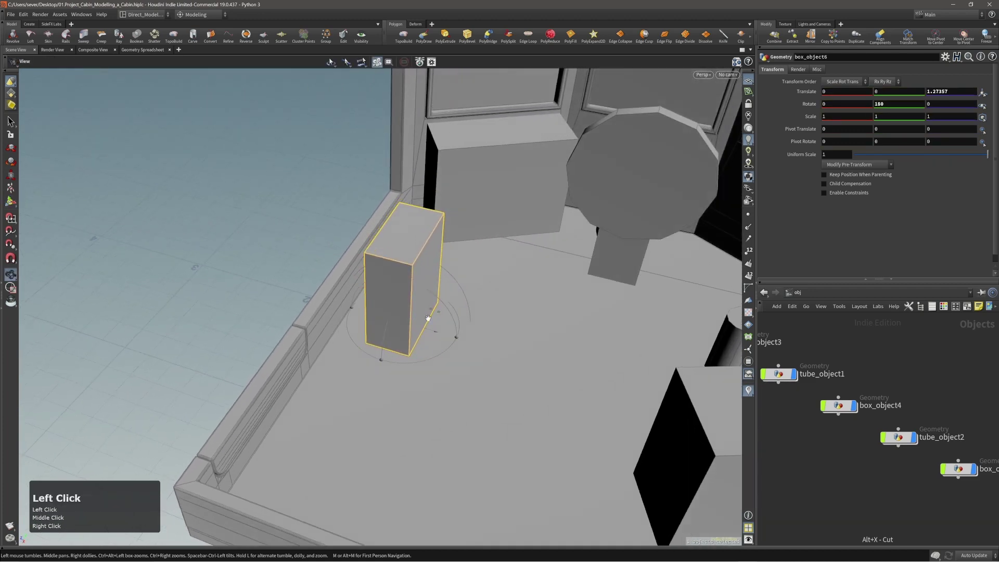
{"action": "left_click_drag", "start_coordinate": [438, 334], "coordinate": [376, 334]}
{"action": "middle_click_drag", "start_coordinate": [384, 305], "coordinate": [386, 306], "text": "alt"}
{"action": "left_click_drag", "start_coordinate": [386, 306], "coordinate": [398, 305], "text": "alt"}
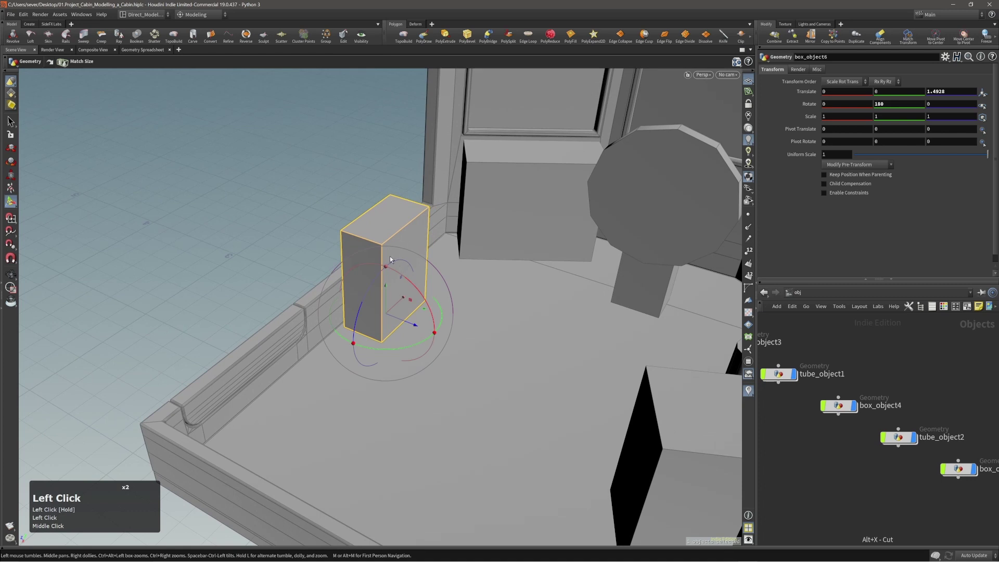
- Fine-tune the thin box's position to about X -0.23, Z 1.52, beside the cabin's low front wall
{"action": "left_click_drag", "start_coordinate": [390, 258], "coordinate": [407, 323]}
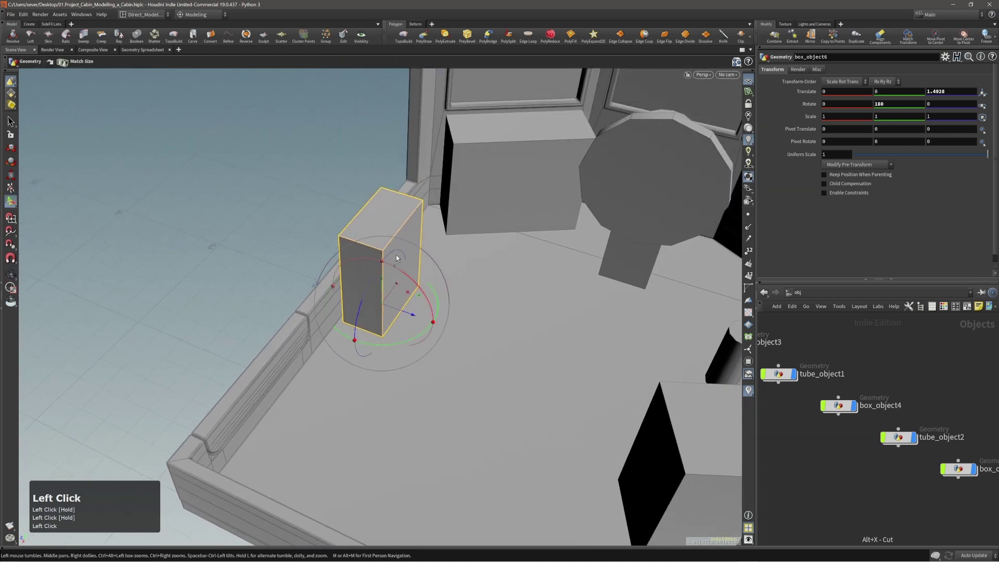
{"action": "left_click_drag", "start_coordinate": [397, 258], "coordinate": [393, 296], "text": "alt"}
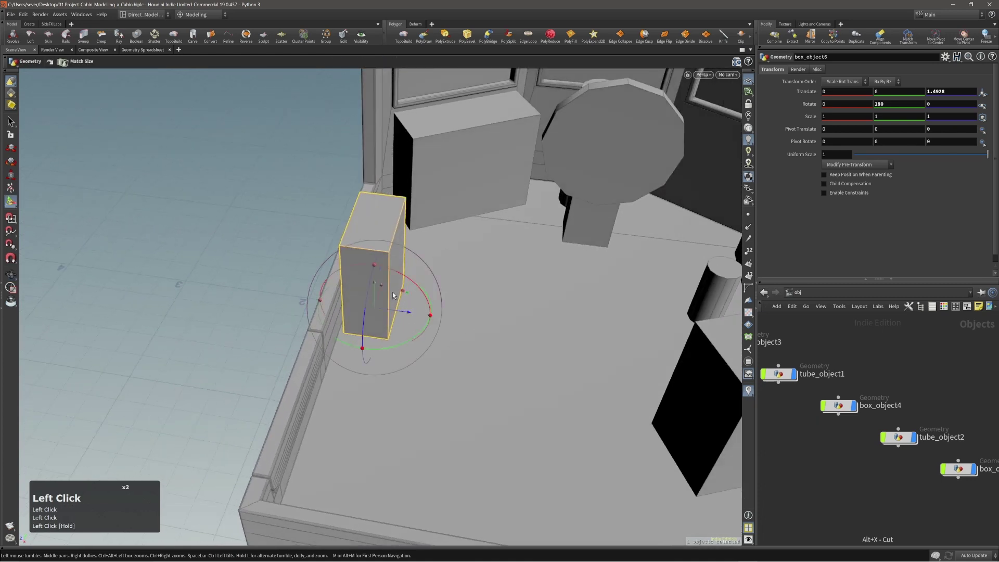
{"action": "right_click_drag", "start_coordinate": [482, 330], "coordinate": [416, 322], "text": "alt"}
{"action": "left_click_drag", "start_coordinate": [371, 318], "coordinate": [399, 310], "text": "alt"}
{"action": "middle_click_drag", "start_coordinate": [371, 306], "coordinate": [364, 305]}
{"action": "left_click_drag", "start_coordinate": [363, 305], "coordinate": [441, 323], "text": "alt"}
{"action": "left_click_drag", "start_coordinate": [417, 317], "coordinate": [370, 303]}
{"action": "right_click_drag", "start_coordinate": [370, 302], "coordinate": [435, 320]}
{"action": "left_click_drag", "start_coordinate": [435, 320], "coordinate": [451, 323]}
{"action": "middle_click_drag", "start_coordinate": [451, 322], "coordinate": [443, 321]}
{"action": "left_click_drag", "start_coordinate": [443, 320], "coordinate": [447, 319]}
{"action": "key", "text": "c"}
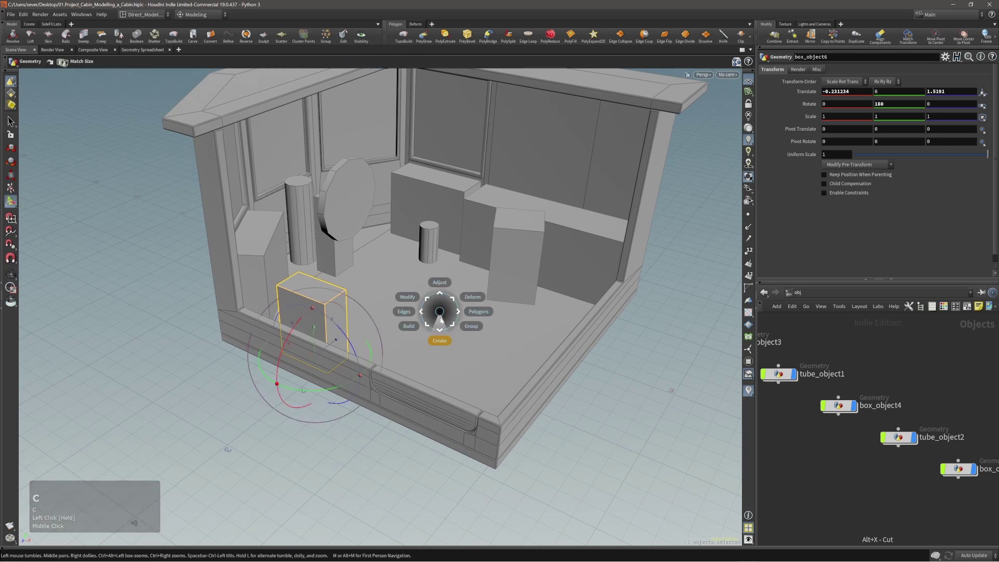
{"action": "left_click", "coordinate": [440, 318]}
- Rotate the tall tube beside the round disc prop 90 degrees about Y
{"action": "left_click", "coordinate": [304, 217]}
{"action": "left_click_drag", "start_coordinate": [303, 218], "coordinate": [295, 214]}
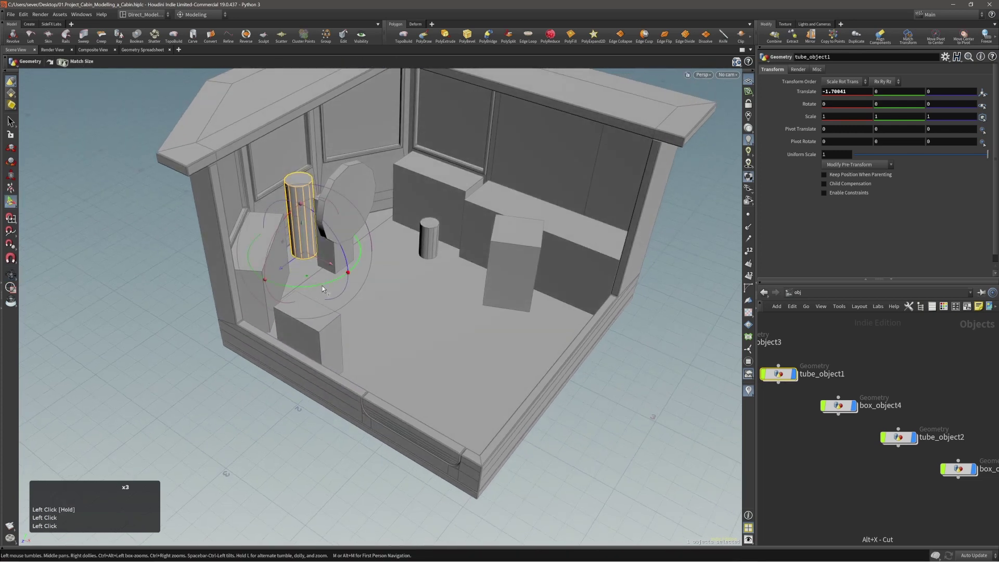
{"action": "left_click_drag", "start_coordinate": [322, 286], "coordinate": [328, 253], "text": "ctrl"}
{"action": "middle_click_drag", "start_coordinate": [331, 268], "coordinate": [333, 281], "text": "alt"}
{"action": "left_click_drag", "start_coordinate": [333, 281], "coordinate": [322, 239], "text": "alt"}
{"action": "key", "text": "r"}
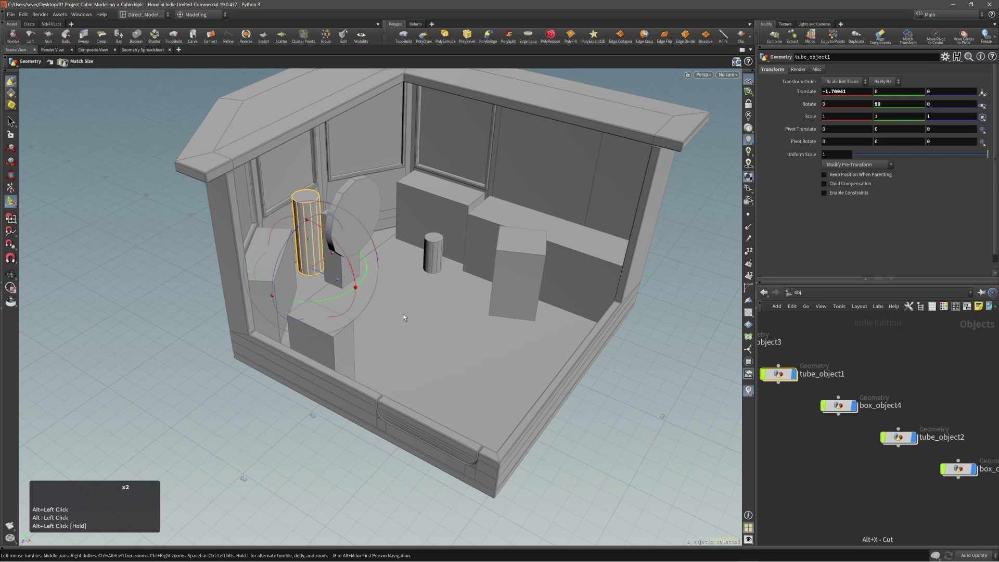
- Duplicate the tall tube and move the copy to about X -0.47
{"action": "left_click_drag", "start_coordinate": [404, 317], "coordinate": [392, 308], "text": "alt"}
{"action": "key", "text": "ctrl+c"}
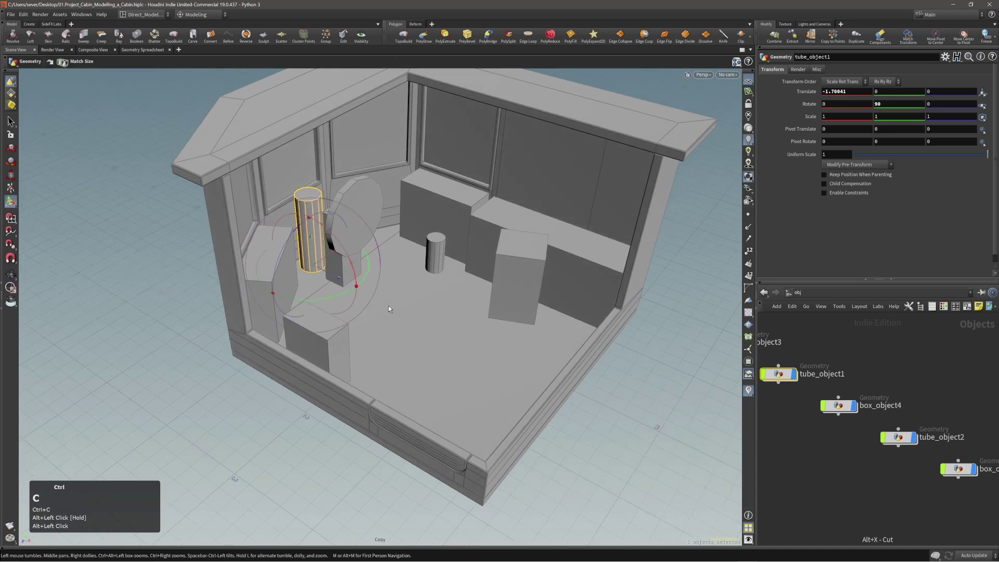
{"action": "key", "text": "ctrl+v"}
{"action": "left_click_drag", "start_coordinate": [353, 288], "coordinate": [408, 325]}
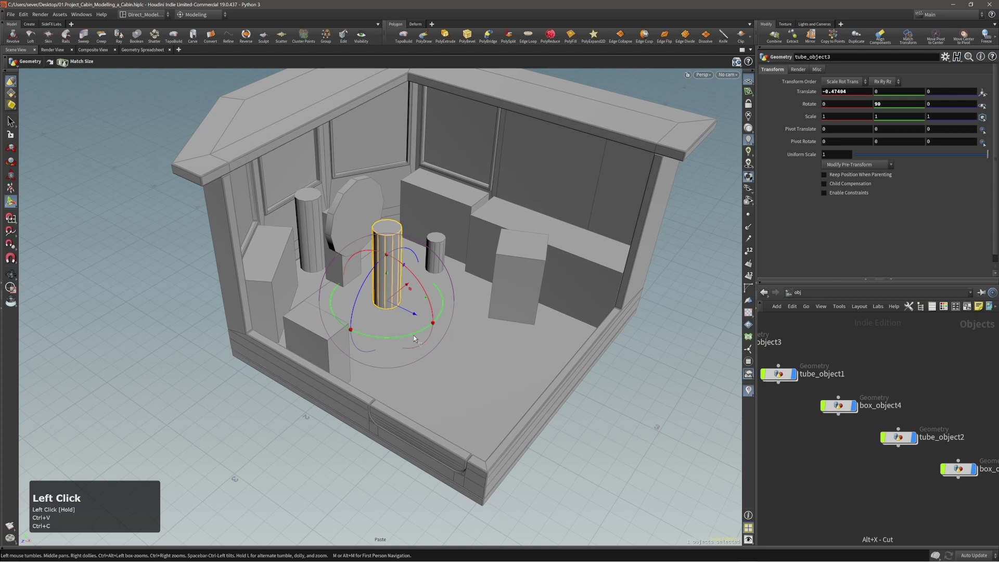
- Set the copied tube's Y rotation to 0 and move it to about X -0.71, Z -0.78, near the short tube
{"action": "left_click_drag", "start_coordinate": [414, 335], "coordinate": [338, 332], "text": "ctrl"}
{"action": "middle_click_drag", "start_coordinate": [357, 339], "coordinate": [368, 338]}
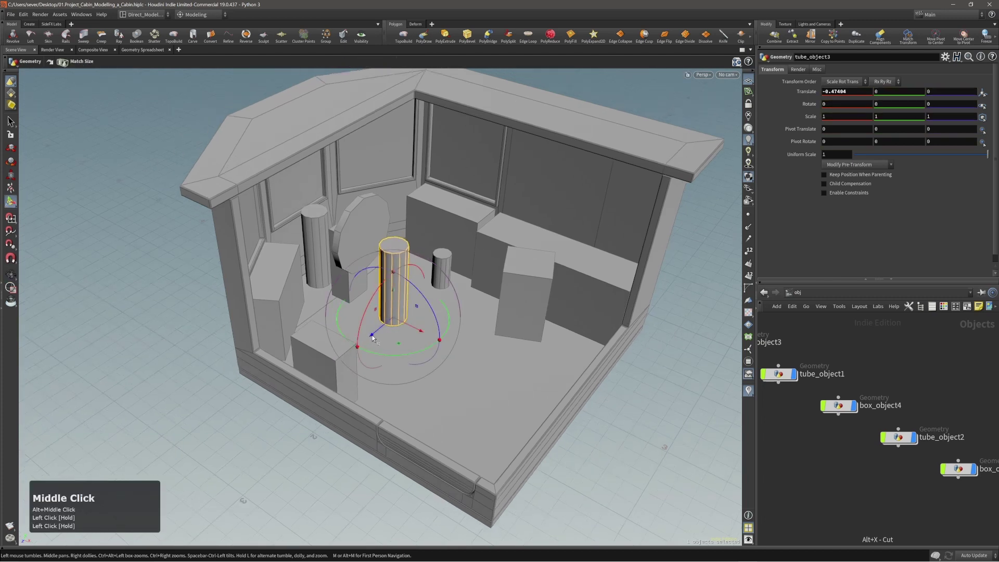
{"action": "left_click_drag", "start_coordinate": [373, 338], "coordinate": [394, 310]}
{"action": "mouse_move", "coordinate": [415, 301]}
{"action": "left_mouse_down", "text": "alt"}
{"action": "mouse_move", "coordinate": [426, 341]}
{"action": "mouse_move", "coordinate": [418, 296]}
{"action": "mouse_move", "coordinate": [463, 301]}
{"action": "mouse_move", "coordinate": [419, 297]}
{"action": "mouse_move", "coordinate": [420, 284]}
{"action": "left_mouse_up", "text": "alt"}
{"action": "left_click", "coordinate": [443, 250]}
{"action": "left_click", "coordinate": [413, 251]}
{"action": "left_click_drag", "start_coordinate": [417, 296], "coordinate": [393, 224]}
{"action": "right_click_drag", "start_coordinate": [393, 223], "coordinate": [435, 250], "text": "alt"}
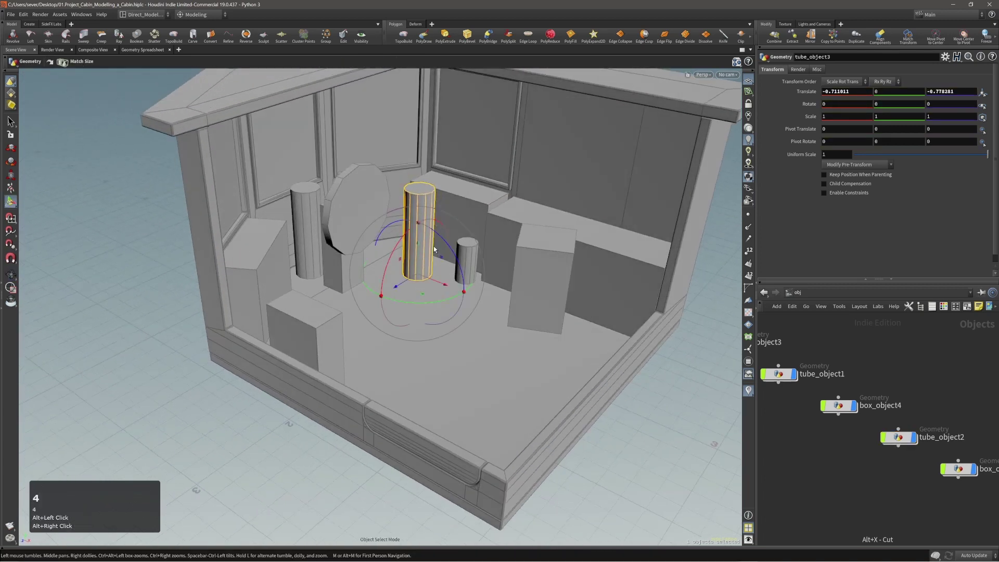
- Scale the copied tube's Match Size target down to about 0.95 by 0.99 by 0.95
{"action": "key", "text": "3"}
{"action": "left_click_drag", "start_coordinate": [424, 260], "coordinate": [430, 264], "text": "alt"}
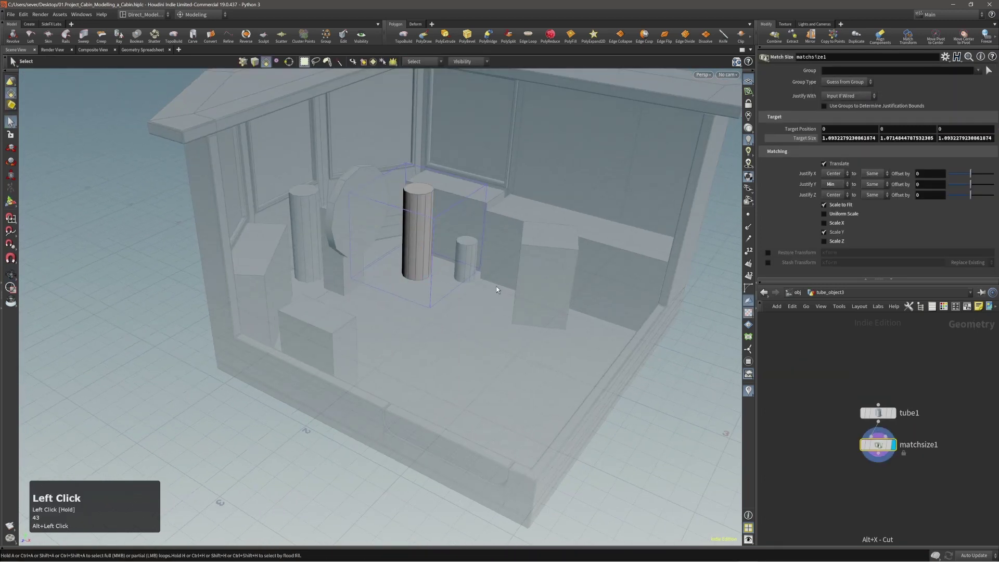
{"action": "key", "text": "r"}
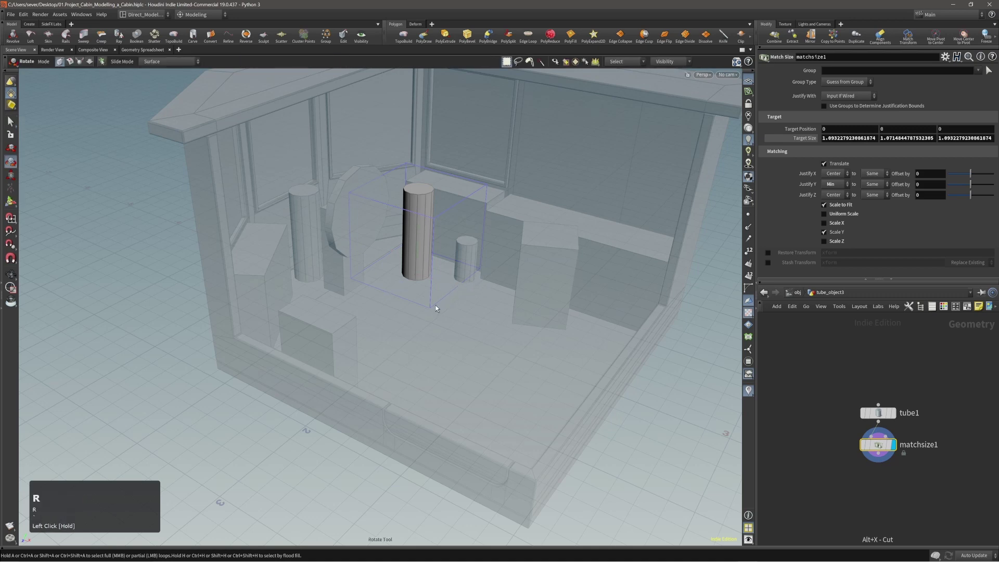
{"action": "key", "text": "t"}
{"action": "key", "text": "grave"}
{"action": "key", "text": "4"}
{"action": "key", "text": "3"}
{"action": "key", "text": "e"}
{"action": "left_click_drag", "start_coordinate": [418, 223], "coordinate": [418, 229]}
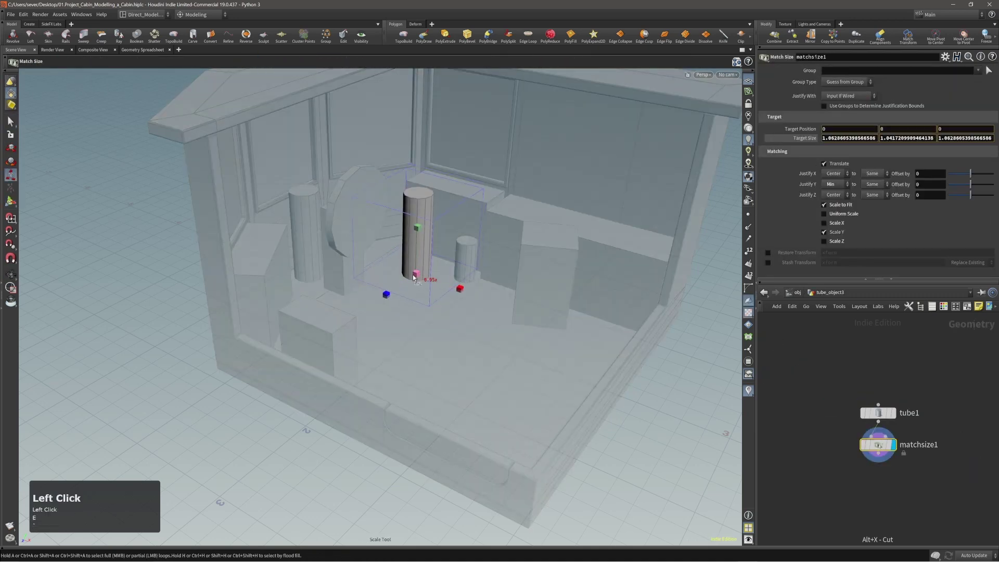
{"action": "left_click_drag", "start_coordinate": [460, 312], "coordinate": [486, 277], "text": "alt"}
{"action": "key", "text": "ctrl+z"}
{"action": "middle_click_drag", "start_coordinate": [486, 277], "coordinate": [470, 255]}
{"action": "left_click_drag", "start_coordinate": [470, 255], "coordinate": [491, 227], "text": "alt"}
{"action": "middle_click_drag", "start_coordinate": [491, 228], "coordinate": [491, 237]}
{"action": "mouse_move", "coordinate": [491, 237]}
{"action": "left_mouse_down", "text": "alt"}
{"action": "mouse_move", "coordinate": [447, 204]}
{"action": "mouse_move", "coordinate": [490, 221]}
{"action": "left_mouse_up", "text": "alt"}
{"action": "middle_click_drag", "start_coordinate": [489, 220], "coordinate": [493, 210]}
{"action": "left_click_drag", "start_coordinate": [492, 207], "coordinate": [379, 279]}
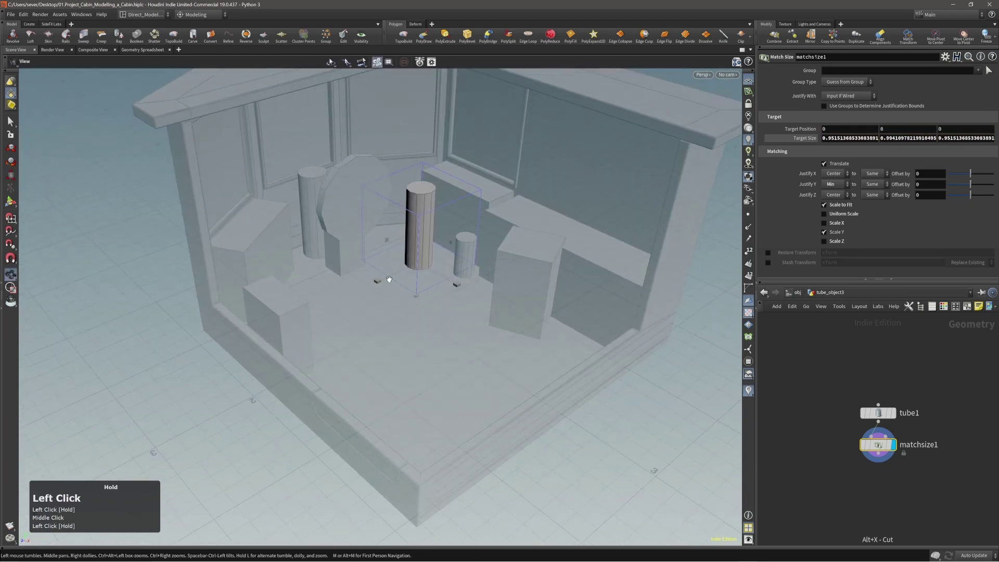
- Return to object level, duplicate the resized tube and try moving the copy to about Z 0.49
{"action": "left_click", "coordinate": [410, 273]}
{"action": "key", "text": "s"}
{"action": "key", "text": "1"}
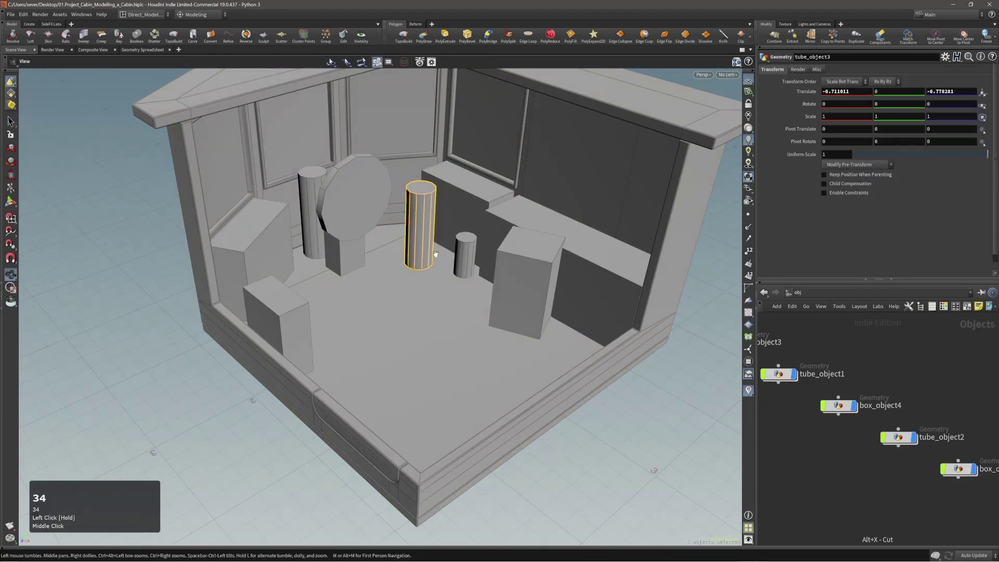
{"action": "right_click_drag", "start_coordinate": [436, 254], "coordinate": [423, 259], "text": "alt"}
{"action": "left_click_drag", "start_coordinate": [423, 259], "coordinate": [415, 264], "text": "alt"}
{"action": "middle_click_drag", "start_coordinate": [415, 261], "coordinate": [439, 252], "text": "alt"}
{"action": "key", "text": "ctrl+c"}
{"action": "left_click_drag", "start_coordinate": [438, 252], "coordinate": [342, 323]}
{"action": "key", "text": "ctrl+v"}
{"action": "key", "text": "v"}
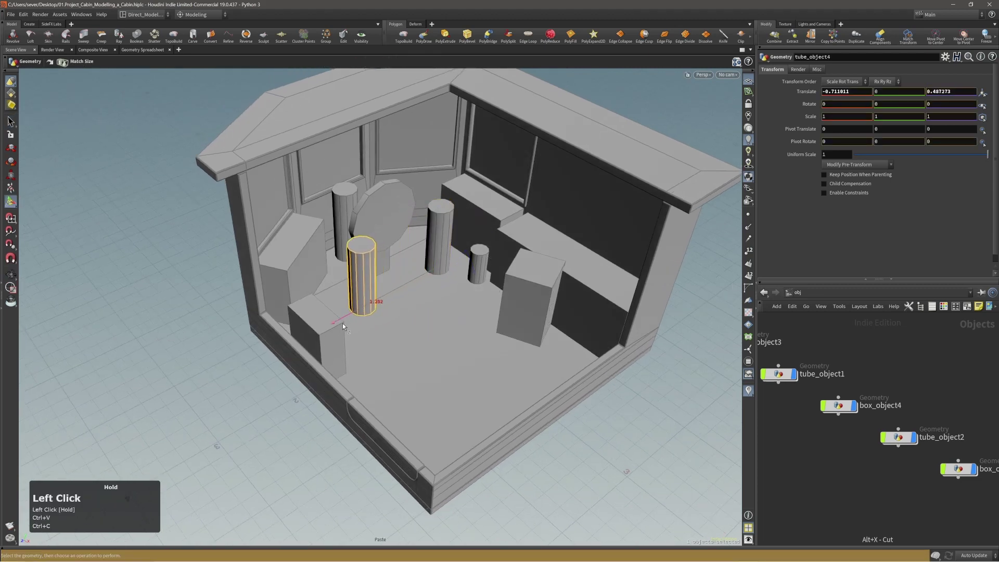
- Undo the copy's move, mirror it to Z 0.778281 and rotate it 180 degrees about Y
{"action": "key", "text": "ctrl+z"}
{"action": "middle_click_drag", "start_coordinate": [492, 236], "coordinate": [484, 254], "text": "alt"}
{"action": "left_click_drag", "start_coordinate": [483, 254], "coordinate": [473, 246], "text": "alt"}
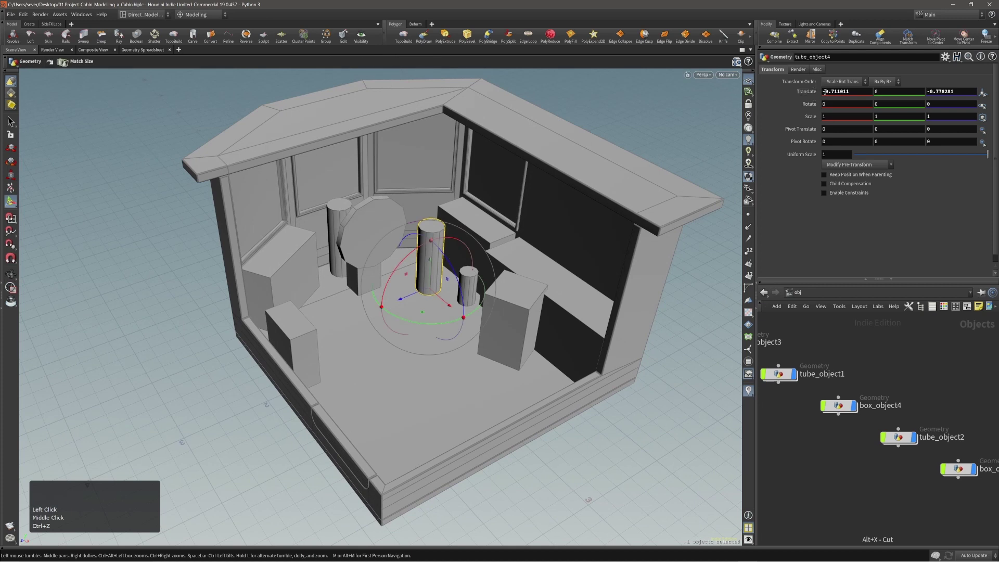
{"action": "double_click", "coordinate": [930, 91]}
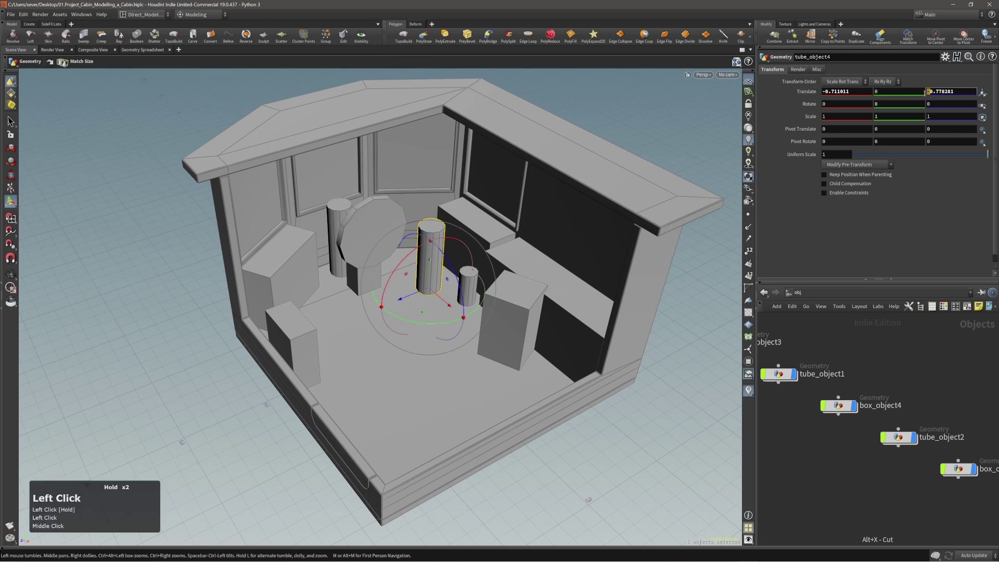
{"action": "key", "text": "BackSpace"}
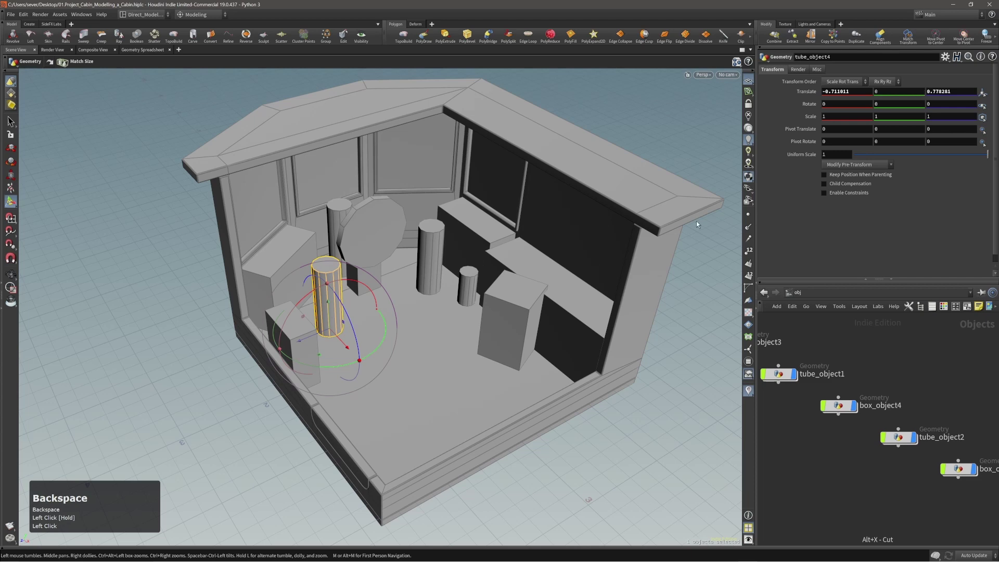
{"action": "left_click_drag", "start_coordinate": [343, 367], "coordinate": [336, 247], "text": "ctrl"}
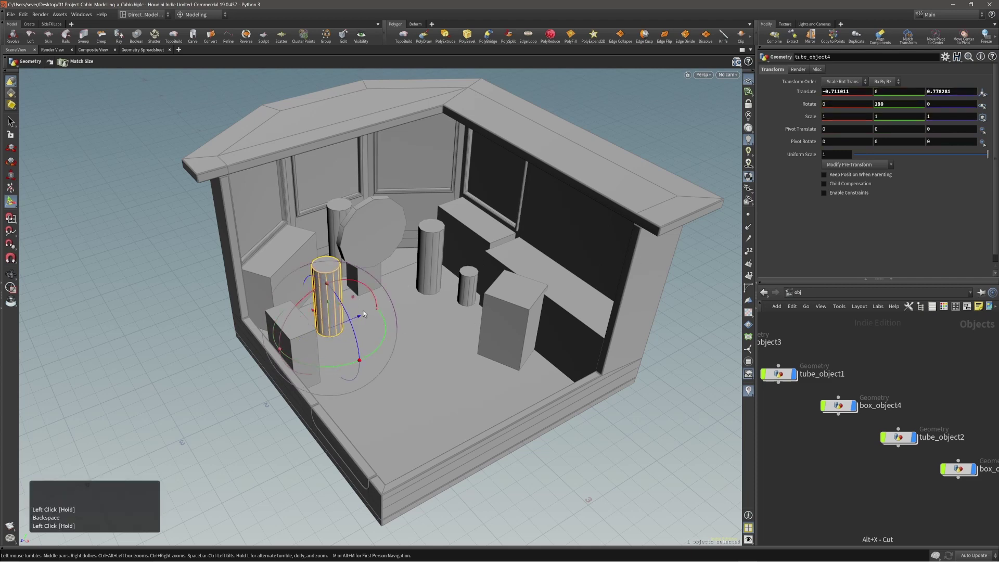
- Examine the mirrored tube's placement relative to the matching tube and the surrounding props
{"action": "left_click_drag", "start_coordinate": [393, 312], "coordinate": [364, 312]}
{"action": "right_click_drag", "start_coordinate": [365, 312], "coordinate": [401, 263]}
{"action": "middle_click_drag", "start_coordinate": [400, 263], "coordinate": [387, 289]}
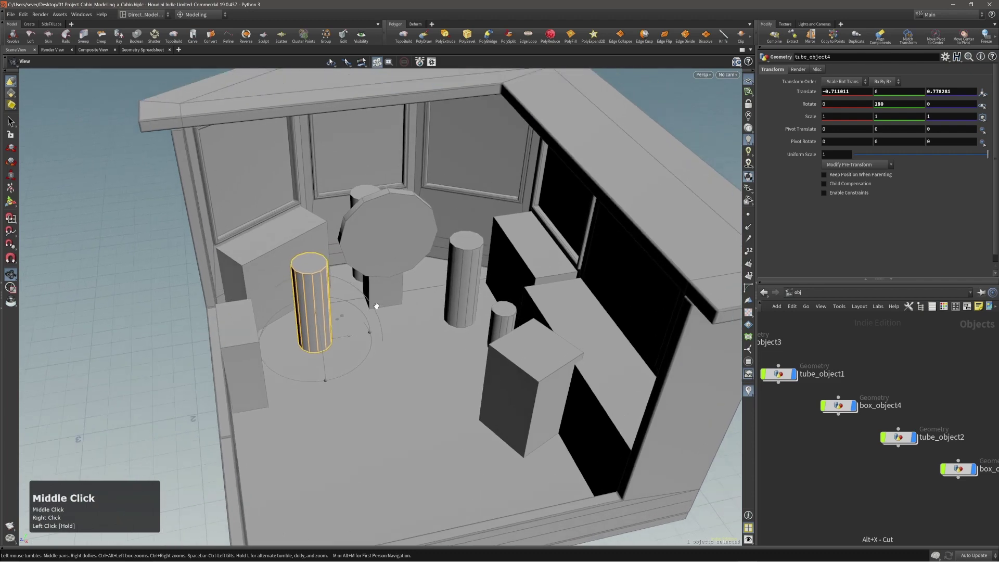
{"action": "left_click", "coordinate": [468, 275]}
{"action": "left_click", "coordinate": [328, 290]}
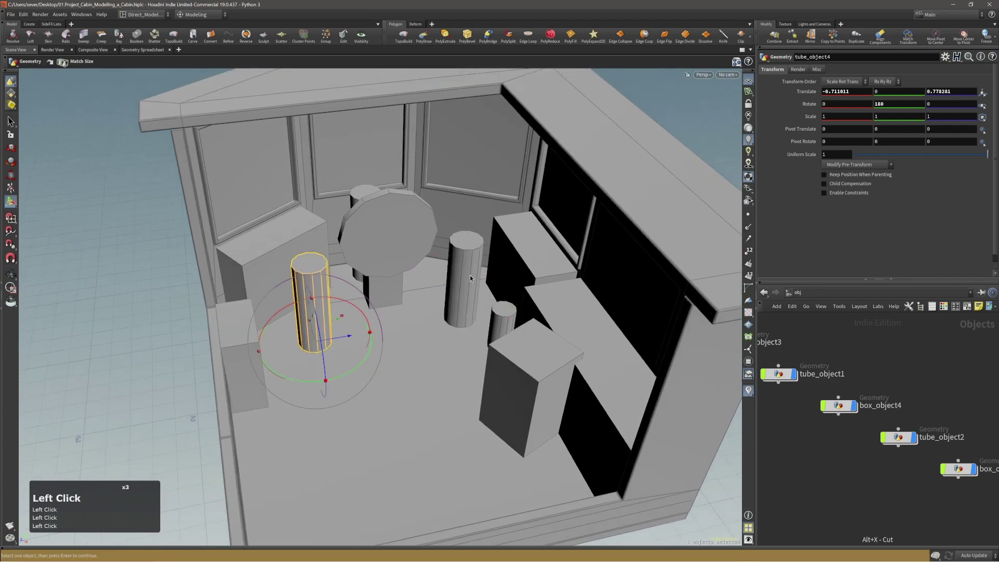
{"action": "left_click", "coordinate": [470, 277]}
{"action": "left_click", "coordinate": [324, 284]}
{"action": "right_click_drag", "start_coordinate": [396, 276], "coordinate": [408, 286]}
{"action": "left_click_drag", "start_coordinate": [408, 286], "coordinate": [470, 288]}
{"action": "middle_click_drag", "start_coordinate": [470, 288], "coordinate": [397, 268]}
{"action": "left_click", "coordinate": [675, 375]}
{"action": "left_click_drag", "start_coordinate": [338, 289], "coordinate": [361, 283]}
- Add another ground-aligned box with a Match Size node at the centre of the cabin floor
{"action": "key", "text": "c"}
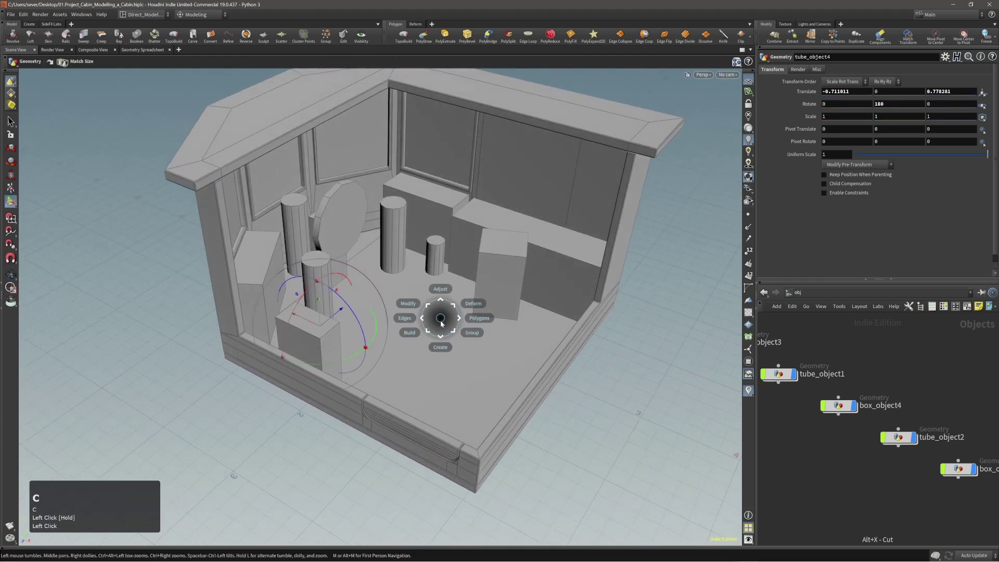
{"action": "left_click", "coordinate": [441, 330]}
{"action": "left_click", "coordinate": [441, 336]}
{"action": "key", "text": "Return"}
- Turn off the Match Size node's uniform scale and resize the central box to about 0.57 by 0.81 by 0.53
{"action": "left_click_drag", "start_coordinate": [442, 337], "coordinate": [417, 307]}
{"action": "middle_click_drag", "start_coordinate": [437, 307], "coordinate": [453, 317], "text": "alt"}
{"action": "key", "text": "e"}
{"action": "left_click_drag", "start_coordinate": [381, 364], "coordinate": [397, 352]}
{"action": "left_click", "coordinate": [824, 214]}
{"action": "left_click_drag", "start_coordinate": [470, 368], "coordinate": [468, 346]}
{"action": "left_click_drag", "start_coordinate": [365, 367], "coordinate": [384, 353]}
{"action": "left_click_drag", "start_coordinate": [450, 345], "coordinate": [498, 283], "text": "alt"}
{"action": "middle_click_drag", "start_coordinate": [499, 283], "coordinate": [498, 294]}
{"action": "left_click_drag", "start_coordinate": [498, 295], "coordinate": [496, 280], "text": "alt"}
{"action": "middle_click_drag", "start_coordinate": [496, 280], "coordinate": [496, 285]}
{"action": "left_click_drag", "start_coordinate": [496, 285], "coordinate": [451, 357], "text": "alt"}
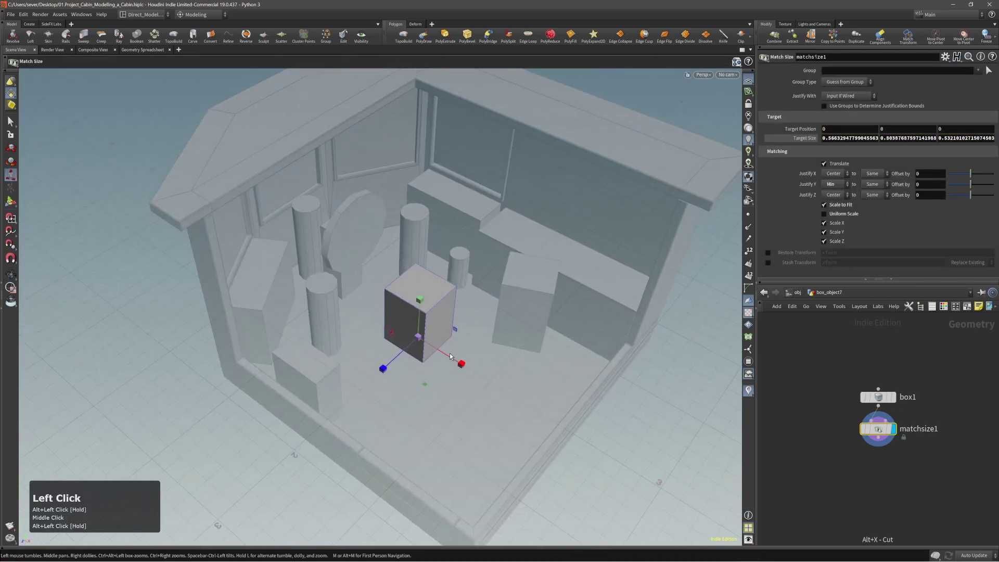
- Return to object level and move the central box to about X -0.43, between the two matching tubes
{"action": "key", "text": "1"}
{"action": "middle_click_drag", "start_coordinate": [450, 357], "coordinate": [421, 338]}
{"action": "left_click_drag", "start_coordinate": [421, 338], "coordinate": [404, 308], "text": "alt"}
{"action": "right_click_drag", "start_coordinate": [404, 308], "coordinate": [393, 325], "text": "alt"}
{"action": "left_click_drag", "start_coordinate": [392, 325], "coordinate": [440, 304], "text": "alt"}
{"action": "mouse_move", "coordinate": [440, 304]}
{"action": "middle_mouse_down", "text": "alt"}
{"action": "mouse_move", "coordinate": [457, 307]}
{"action": "mouse_move", "coordinate": [444, 299]}
{"action": "middle_mouse_up", "text": "alt"}
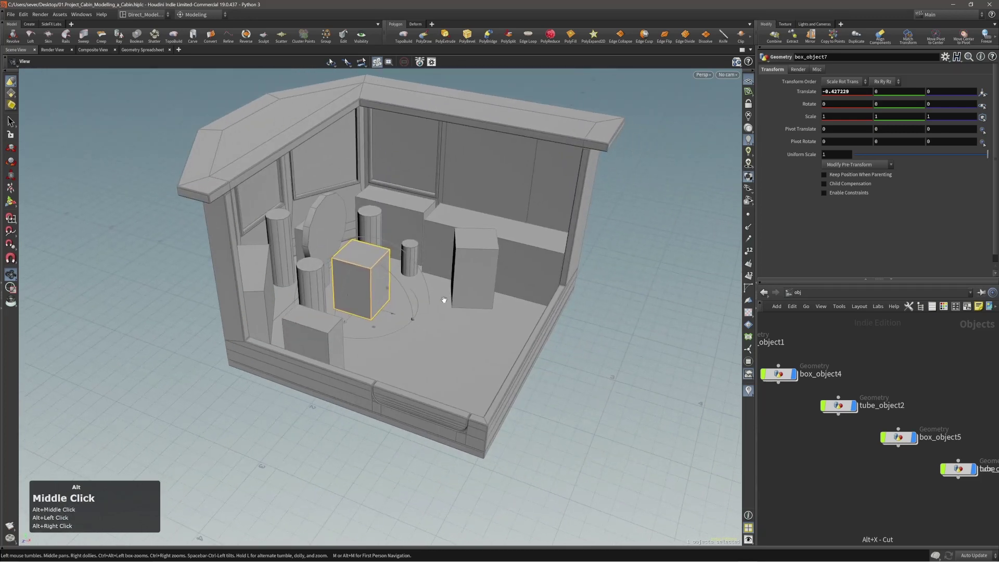
{"action": "left_click_drag", "start_coordinate": [444, 299], "coordinate": [430, 290]}
{"action": "key", "text": "t"}
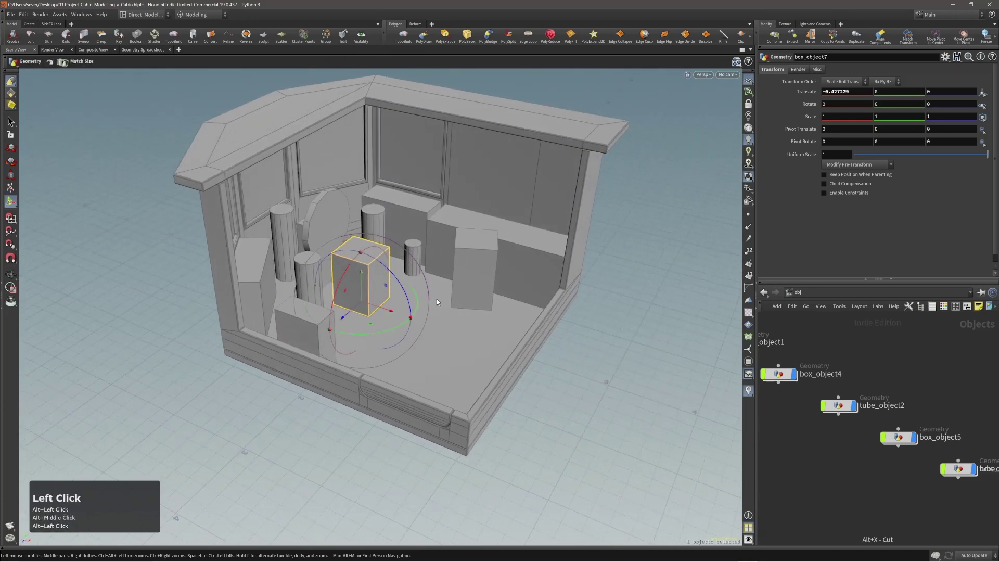
{"action": "left_click", "coordinate": [460, 327]}
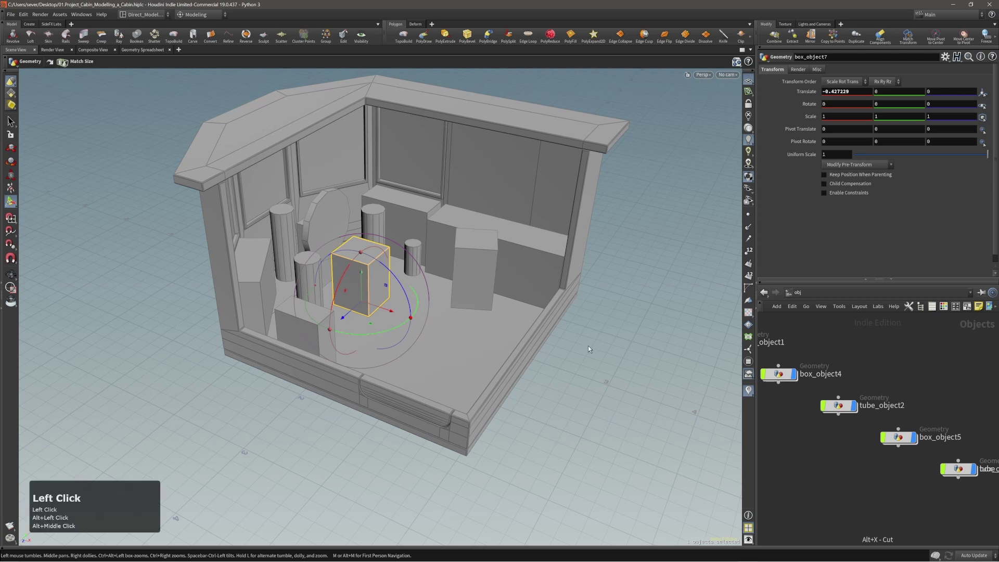
- Duplicate the tall tube, move the copy across the cabin near the opposite wall and rotate it to Y -90
{"action": "left_click", "coordinate": [285, 240]}
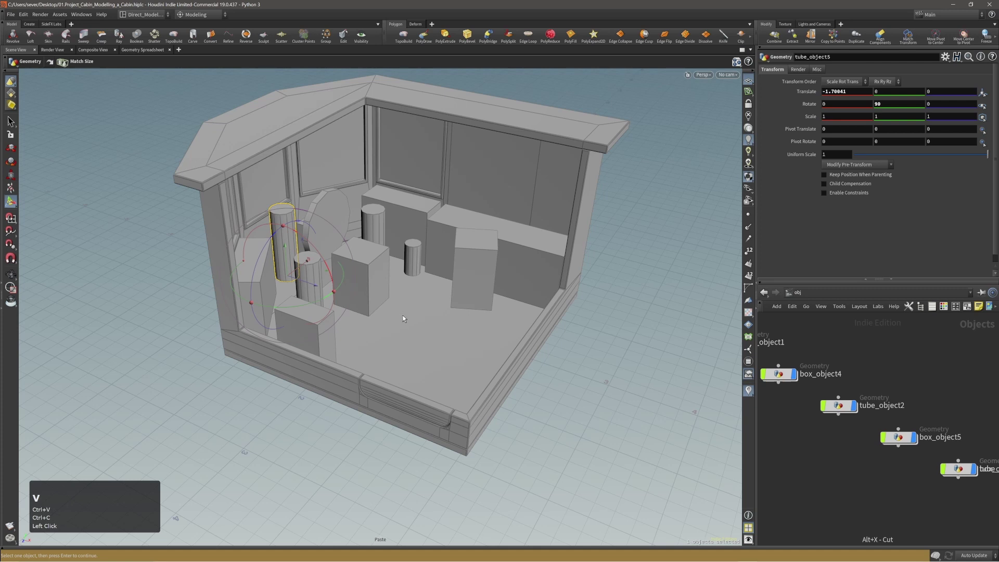
{"action": "middle_click_drag", "start_coordinate": [403, 315], "coordinate": [651, 408]}
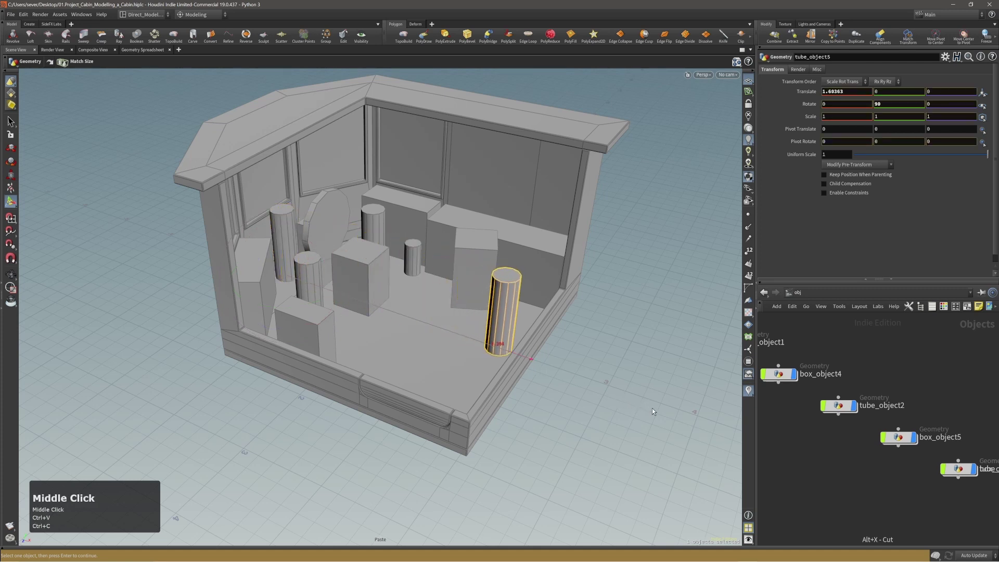
{"action": "key", "text": "r"}
{"action": "left_click_drag", "start_coordinate": [546, 367], "coordinate": [487, 335]}
{"action": "right_click_drag", "start_coordinate": [487, 336], "coordinate": [526, 323], "text": "alt"}
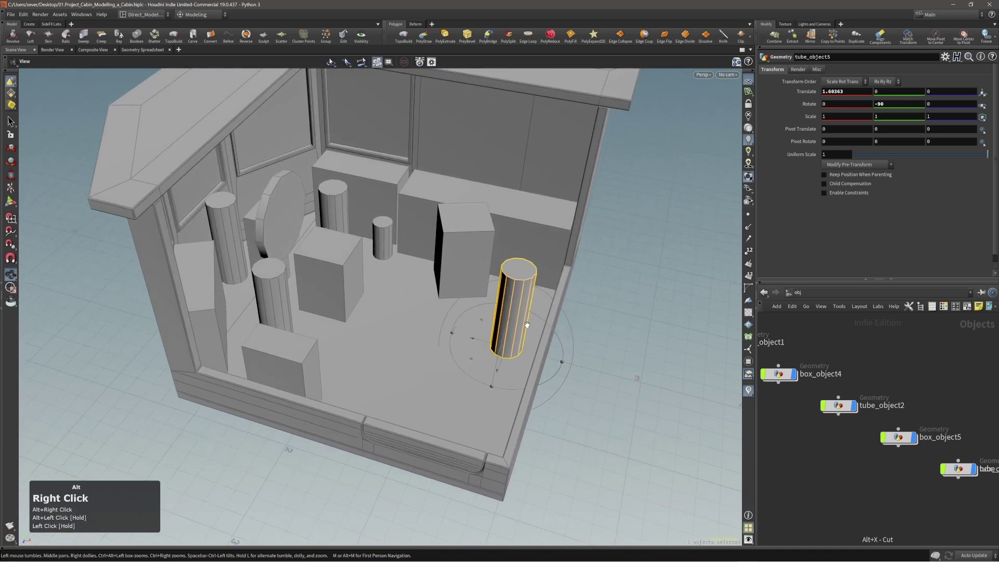
{"action": "left_click_drag", "start_coordinate": [526, 324], "coordinate": [505, 326], "text": "alt"}
- Widen the duplicated tube into a barrel shape and move it to about X 1.59, Z 0.33
{"action": "key", "text": "3"}
{"action": "key", "text": "Page_Up"}
{"action": "key", "text": "4"}
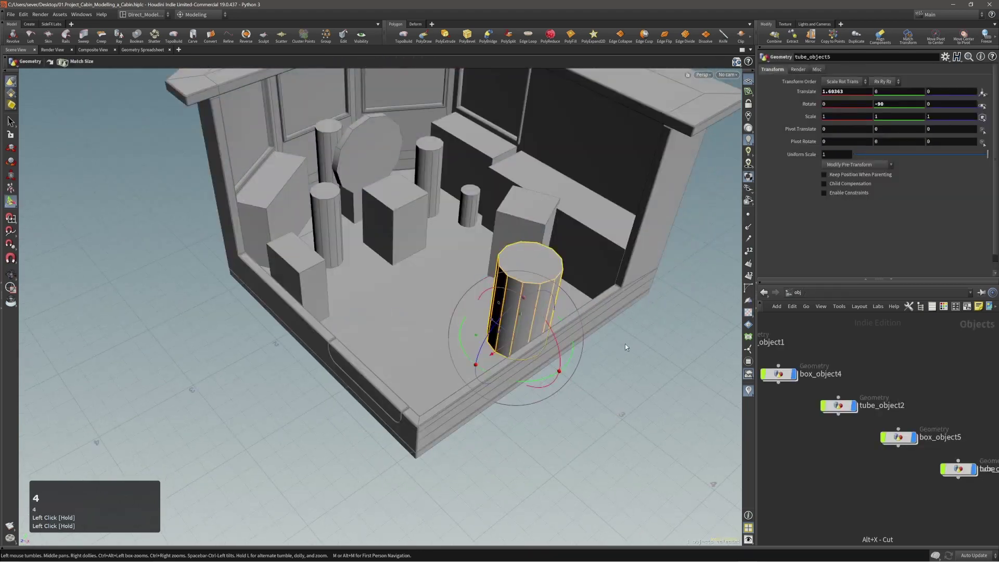
{"action": "middle_click_drag", "start_coordinate": [625, 345], "coordinate": [604, 354]}
{"action": "left_click_drag", "start_coordinate": [603, 355], "coordinate": [562, 336], "text": "alt"}
{"action": "middle_click_drag", "start_coordinate": [562, 336], "coordinate": [498, 330], "text": "alt"}
{"action": "left_click_drag", "start_coordinate": [498, 330], "coordinate": [558, 313], "text": "alt"}
- Lower the barrel tube's Match Size target height to about 0.85
{"action": "key", "text": "3"}
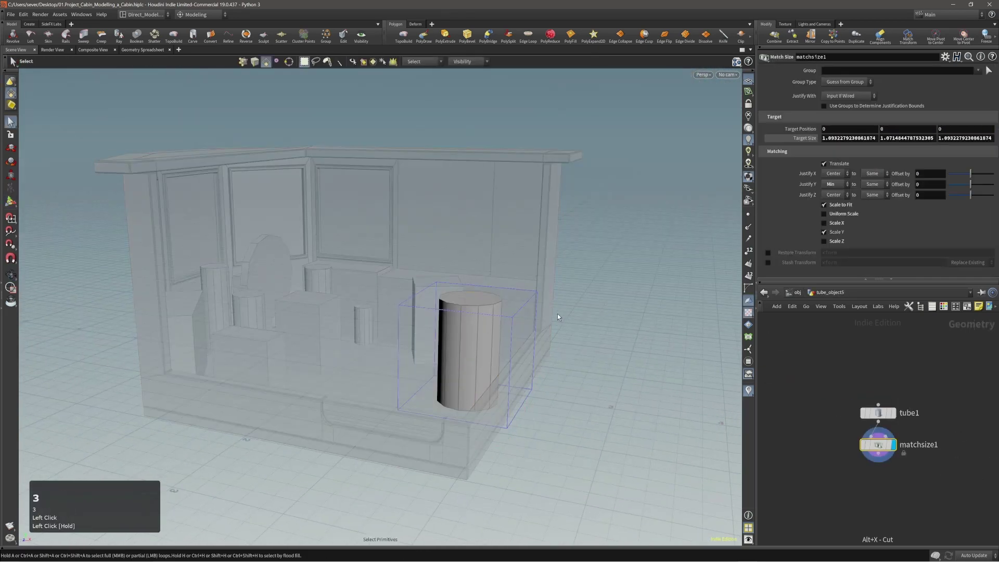
{"action": "key", "text": "Page_Up"}
{"action": "key", "text": "grave"}
{"action": "left_click_drag", "start_coordinate": [471, 346], "coordinate": [472, 369]}
{"action": "middle_click", "coordinate": [530, 295]}
{"action": "left_click_drag", "start_coordinate": [571, 326], "coordinate": [489, 347], "text": "alt"}
{"action": "key", "text": "Page_Up"}
{"action": "mouse_move", "coordinate": [471, 329]}
{"action": "left_mouse_down", "text": "ctrl"}
{"action": "mouse_move", "coordinate": [479, 351]}
{"action": "mouse_move", "coordinate": [469, 294]}
{"action": "mouse_move", "coordinate": [475, 318]}
{"action": "mouse_move", "coordinate": [480, 269]}
{"action": "mouse_move", "coordinate": [431, 296]}
{"action": "mouse_move", "coordinate": [447, 314]}
{"action": "mouse_move", "coordinate": [472, 317]}
{"action": "left_mouse_up", "text": "ctrl"}
{"action": "key", "text": "ctrl+z"}
{"action": "key", "text": "ctrl+z"}
{"action": "left_click_drag", "start_coordinate": [483, 351], "coordinate": [490, 275], "text": "ctrl"}
{"action": "key", "text": "ctrl+z"}
{"action": "key", "text": "Page_Down"}
{"action": "left_click_drag", "start_coordinate": [464, 243], "coordinate": [439, 290]}
{"action": "middle_click_drag", "start_coordinate": [439, 290], "coordinate": [471, 296]}
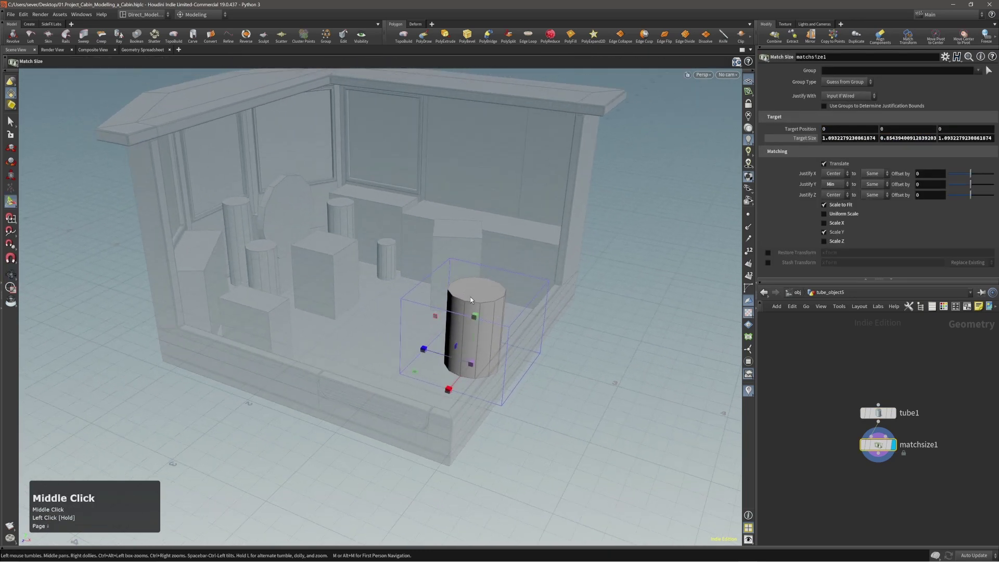
- Return to object level and automatically lay out all object nodes in the network
{"action": "key", "text": "4"}
{"action": "right_click_drag", "start_coordinate": [470, 297], "coordinate": [460, 301]}
{"action": "left_click_drag", "start_coordinate": [460, 300], "coordinate": [484, 318]}
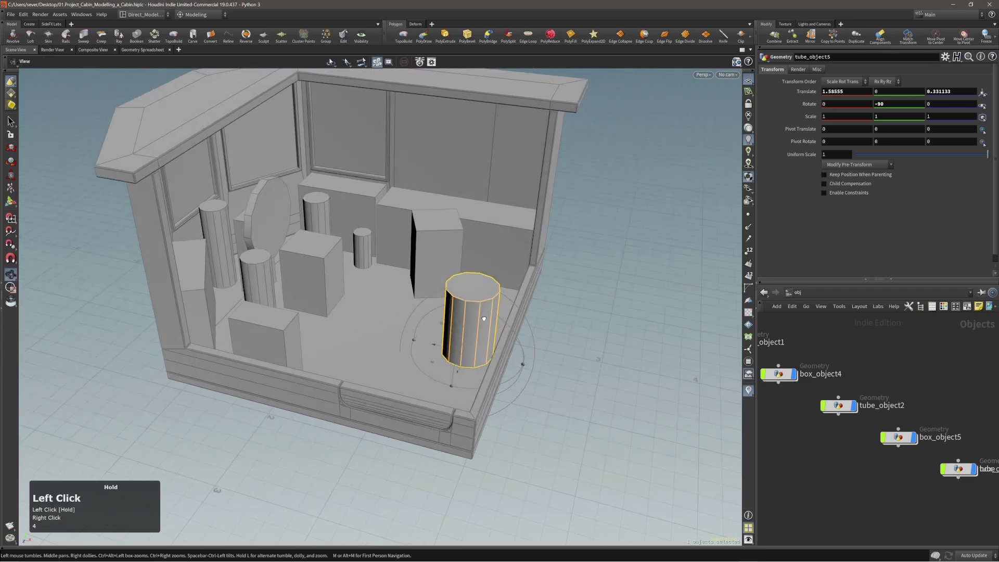
{"action": "key", "text": "Return"}
{"action": "key", "text": "l"}
{"action": "middle_click_drag", "start_coordinate": [848, 451], "coordinate": [858, 391]}
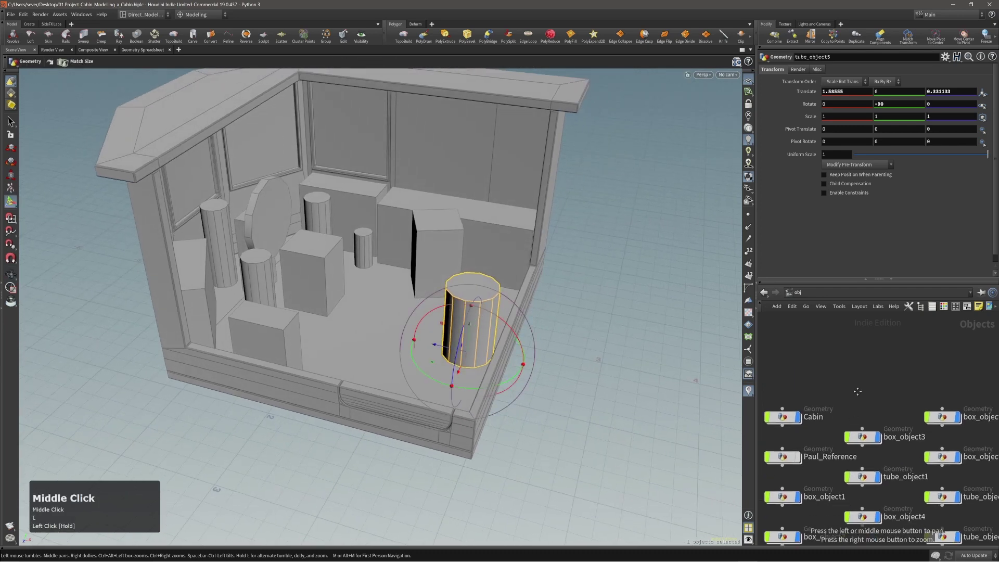
{"action": "right_click_drag", "start_coordinate": [858, 391], "coordinate": [853, 393]}
{"action": "middle_click_drag", "start_coordinate": [853, 393], "coordinate": [864, 387]}
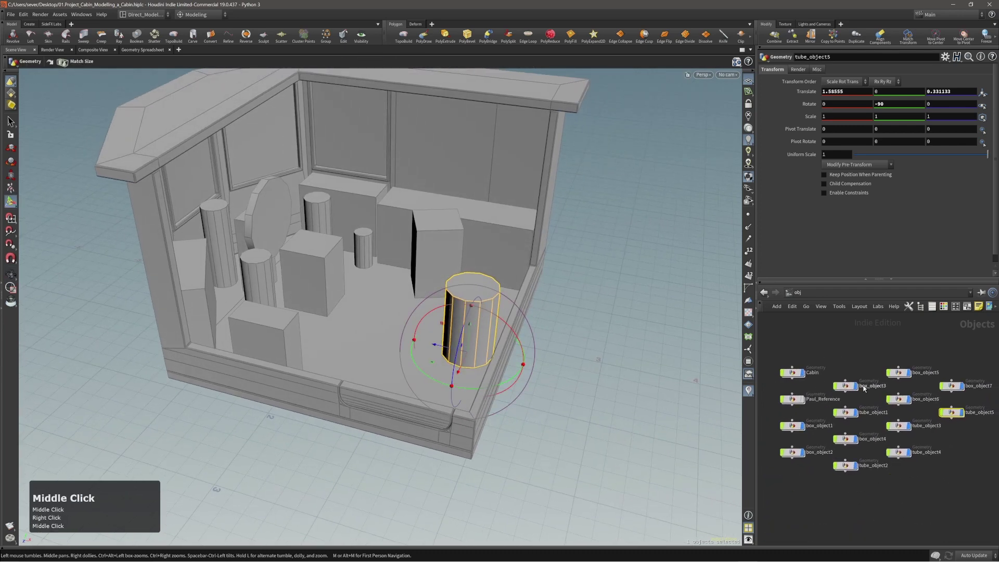
{"action": "middle_click_drag", "start_coordinate": [823, 414], "coordinate": [825, 413]}
{"action": "middle_click_drag", "start_coordinate": [858, 377], "coordinate": [860, 375]}
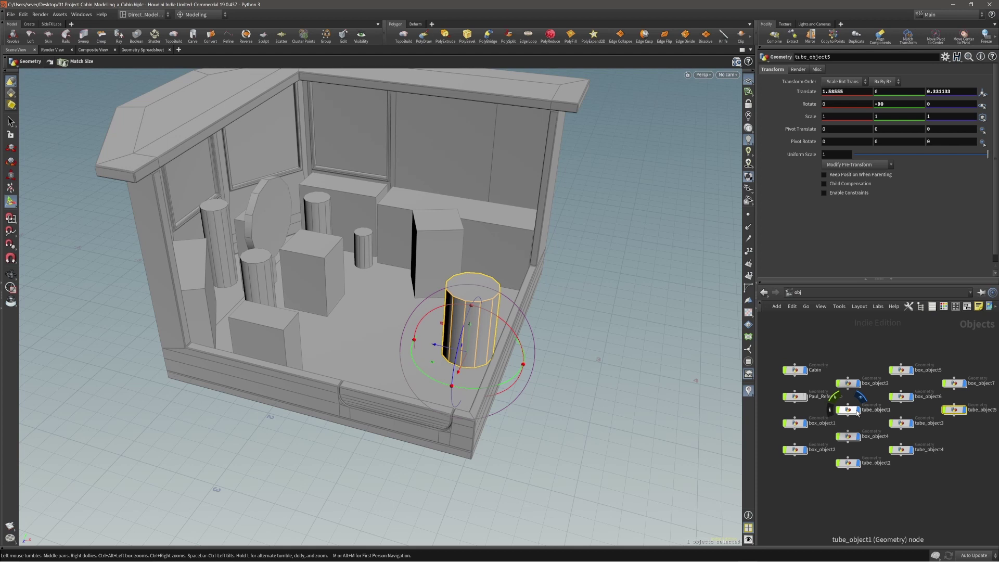
{"action": "right_click_drag", "start_coordinate": [856, 362], "coordinate": [850, 358]}
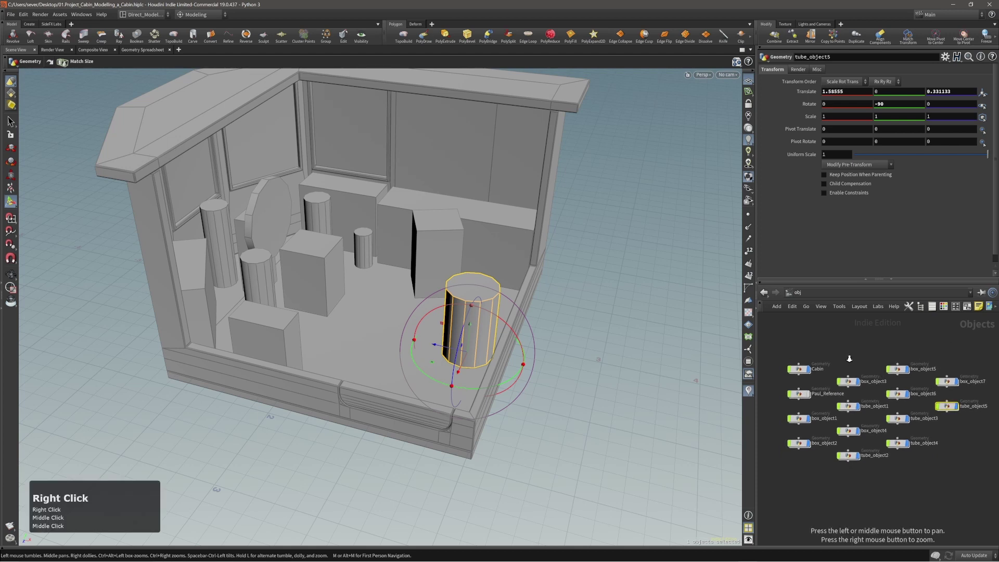
{"action": "middle_click_drag", "start_coordinate": [850, 358], "coordinate": [859, 381]}
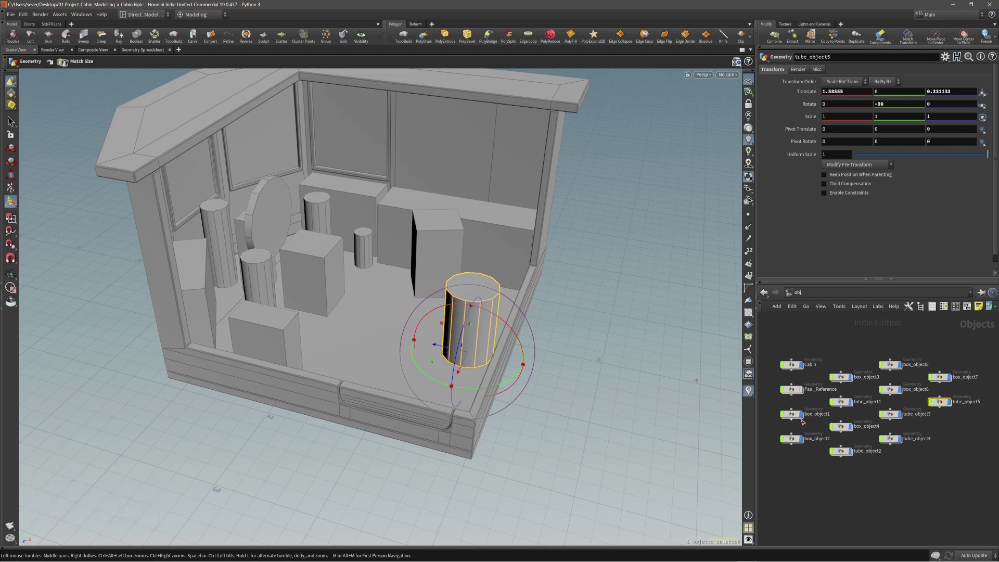
- Select all the box and tube nodes and move them away from the Cabin and Paul_Reference nodes
{"action": "left_click_drag", "start_coordinate": [766, 410], "coordinate": [812, 454]}
{"action": "left_click_drag", "start_coordinate": [826, 347], "coordinate": [954, 467], "text": "shift"}
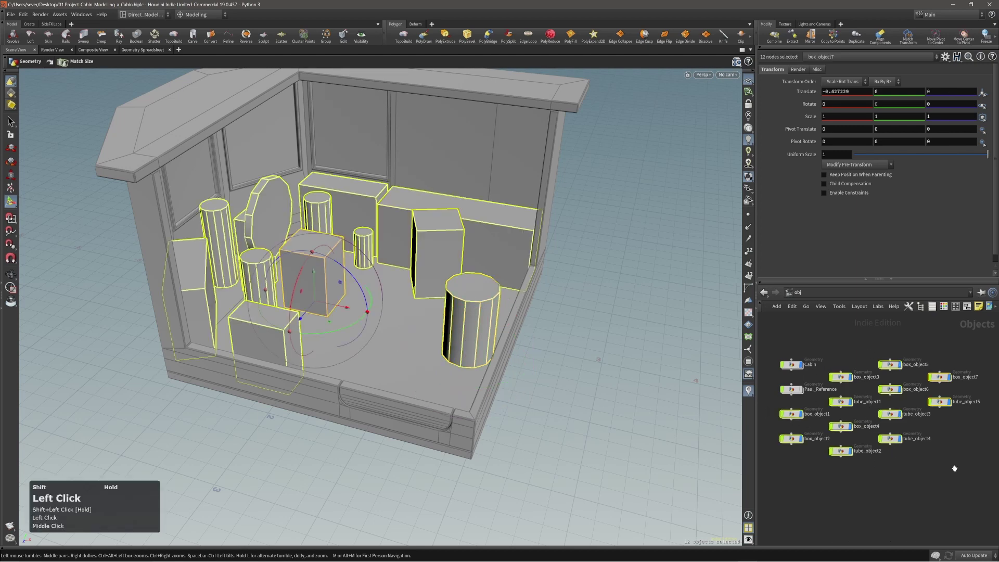
{"action": "middle_click_drag", "start_coordinate": [952, 466], "coordinate": [943, 460]}
{"action": "left_click_drag", "start_coordinate": [835, 377], "coordinate": [867, 409]}
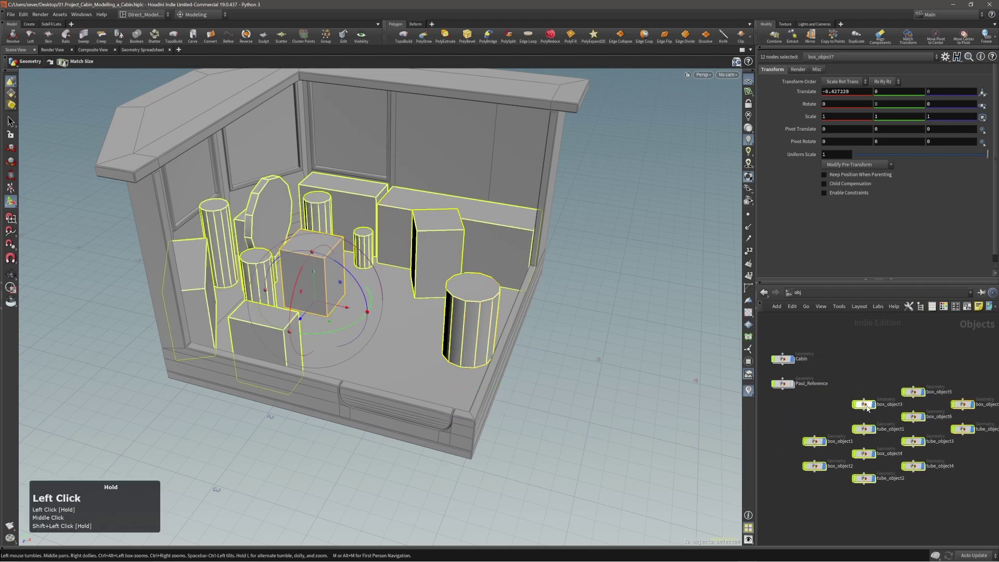
{"action": "middle_click_drag", "start_coordinate": [868, 399], "coordinate": [836, 371]}
{"action": "left_click_drag", "start_coordinate": [836, 380], "coordinate": [845, 384]}
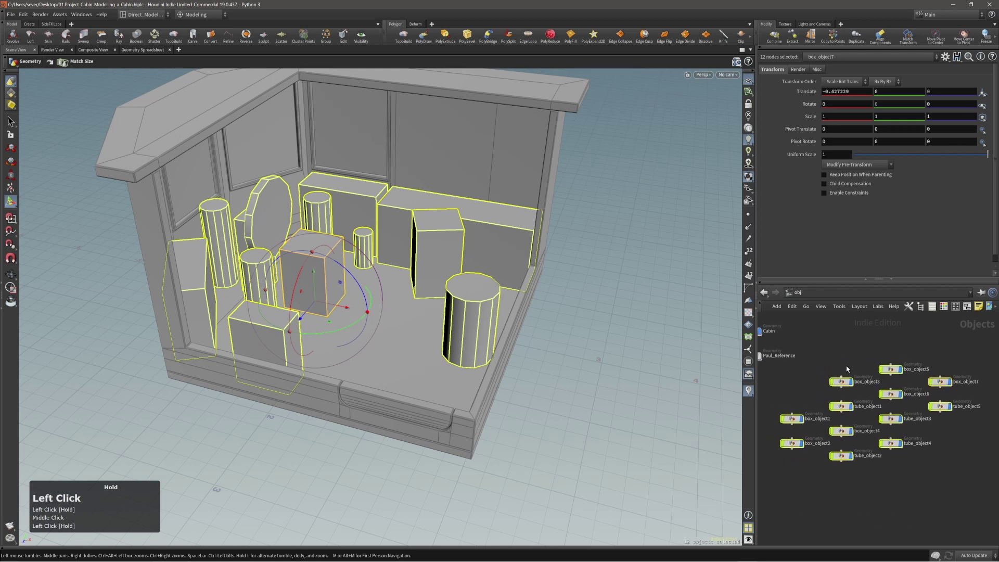
{"action": "left_click", "coordinate": [847, 347]}
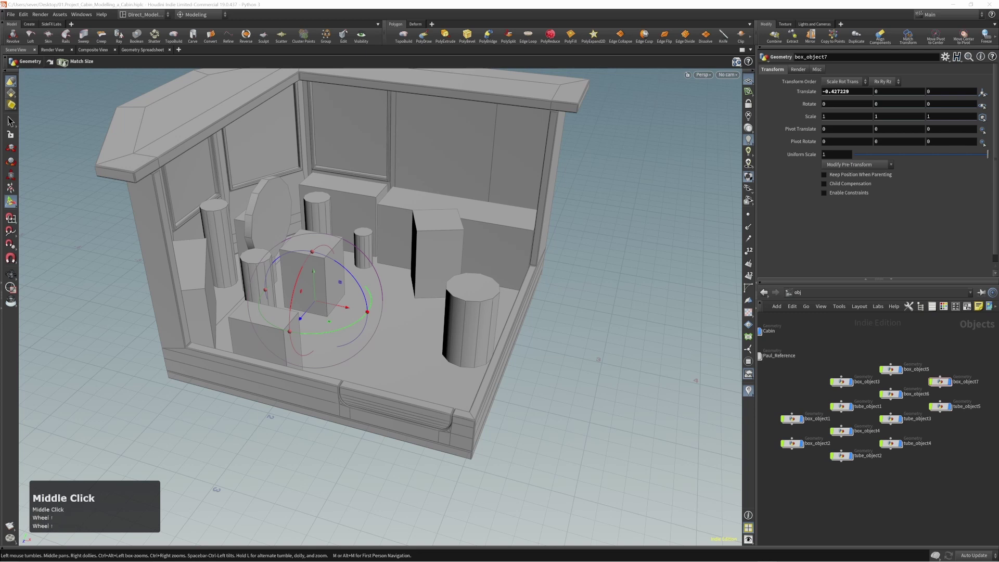
- Rename four prop nodes to Engine_Panel, Engine_Panel_2, Com_Desk and Com_Device
{"action": "left_click", "coordinate": [791, 443]}
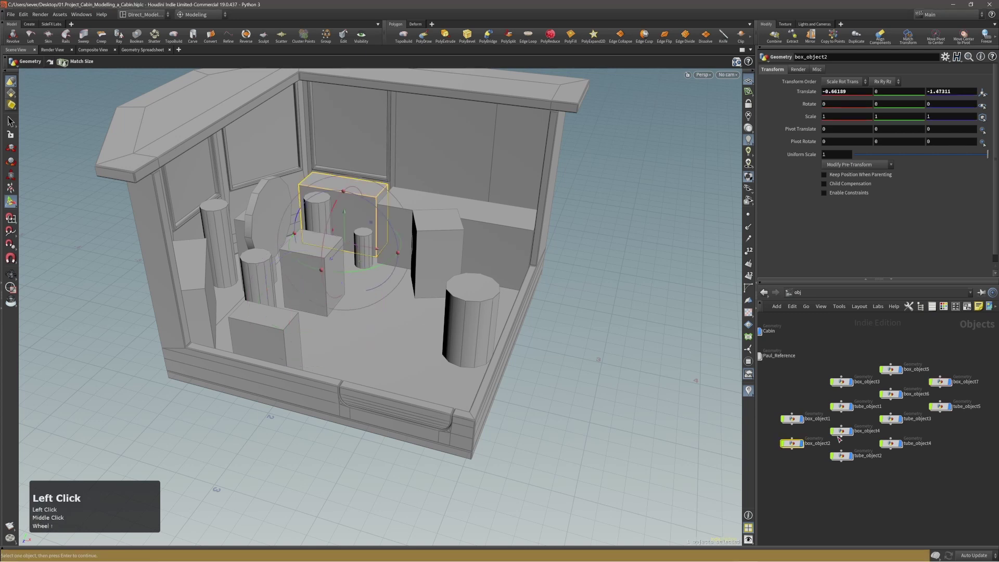
{"action": "left_click", "coordinate": [196, 282]}
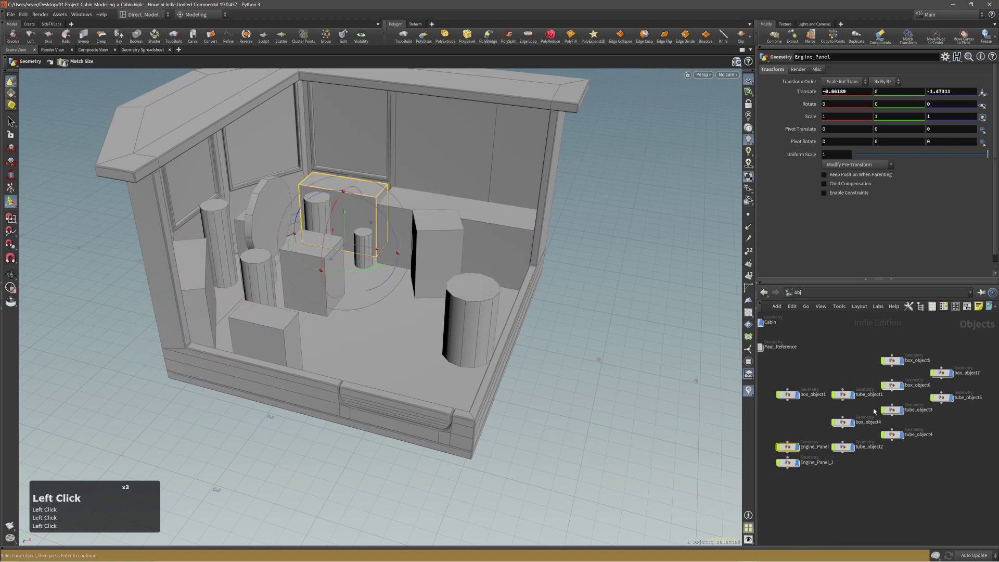
{"action": "double_click", "coordinate": [812, 394]}
{"action": "type", "text": "Com_Desk"}
{"action": "double_click", "coordinate": [868, 395]}
{"action": "type", "text": "Com_Device"}
- Name two more prop nodes Steering_Wheel and Bin, and gather the loose renamed nodes in the Engine_Panel column
{"action": "double_click", "coordinate": [868, 422]}
{"action": "type", "text": "Steering_Wheel"}
{"action": "left_click_drag", "start_coordinate": [842, 422], "coordinate": [788, 430]}
{"action": "double_click", "coordinate": [863, 413]}
{"action": "left_click_drag", "start_coordinate": [843, 447], "coordinate": [789, 381]}
{"action": "type", "text": "Bin"}
- Rename box_object5 to Chair, box_object6 to Cabinet and tube_object3 to Engine_Control
{"action": "double_click", "coordinate": [917, 360]}
{"action": "type", "text": "Chair"}
{"action": "double_click", "coordinate": [917, 385]}
{"action": "type", "text": "Cabinet"}
{"action": "double_click", "coordinate": [918, 410]}
{"action": "type", "text": "Engine_Control"}
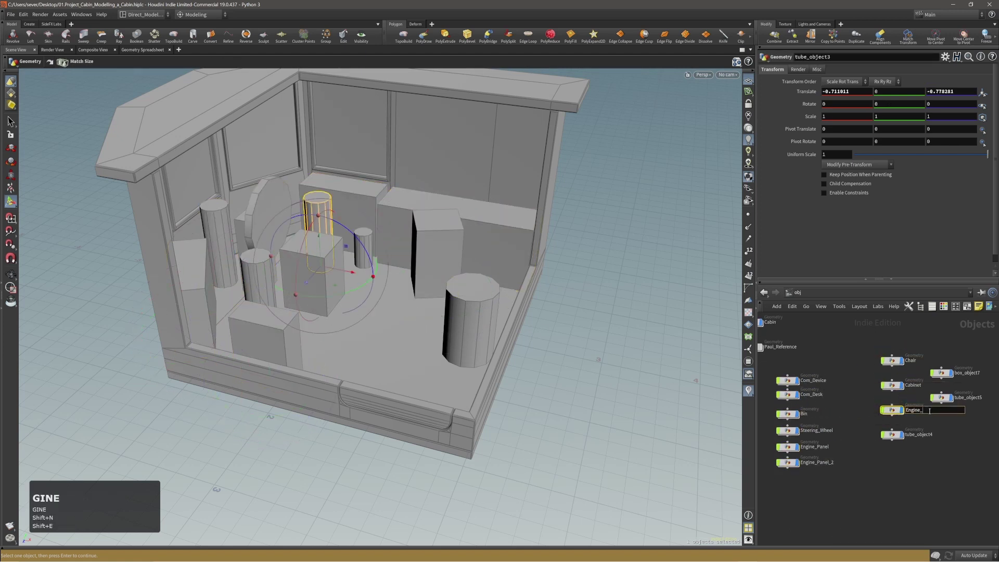
- Reuse the Engine_Control name to rename tube_object4 as Engine_Control_2, and move the Engine_Control node closer to it
{"action": "double_click", "coordinate": [922, 410]}
{"action": "key", "text": "ctrl+c"}
{"action": "double_click", "coordinate": [919, 434]}
{"action": "key", "text": "ctrl+v"}
{"action": "type", "text": "_2"}
{"action": "left_click_drag", "start_coordinate": [891, 410], "coordinate": [892, 417]}
- Rename tube_object5 to Barell and box_object7 to Captian_Chair, placing Captian_Chair between the Cabinet and Engine_Control nodes
{"action": "double_click", "coordinate": [967, 397]}
{"action": "type", "text": "Barell"}
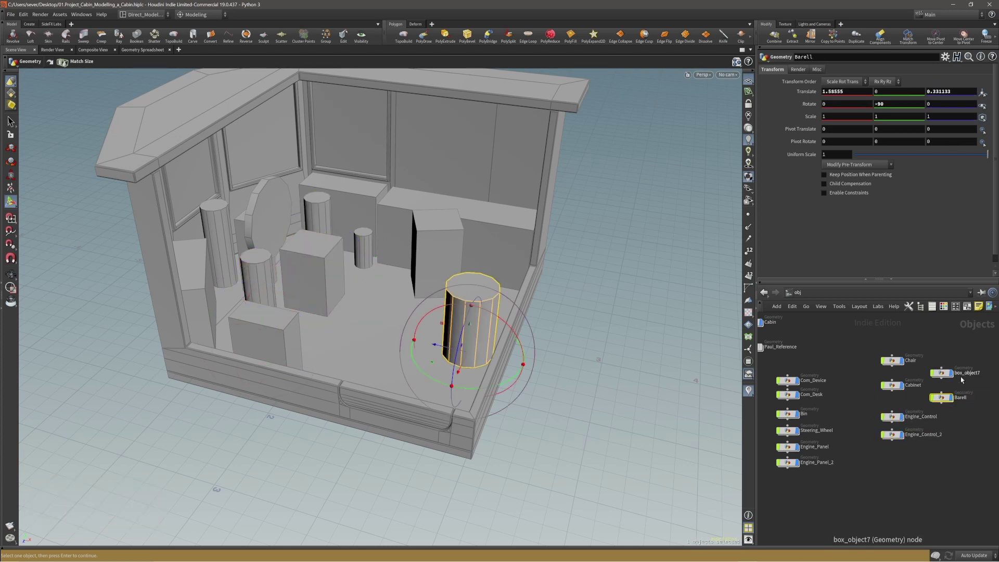
{"action": "double_click", "coordinate": [966, 373]}
{"action": "type", "text": "Captian_Chair"}
{"action": "left_click_drag", "start_coordinate": [941, 372], "coordinate": [889, 400]}
- Align the renamed prop nodes into two evenly spaced columns with Barell beside Chair
{"action": "left_click", "coordinate": [891, 360]}
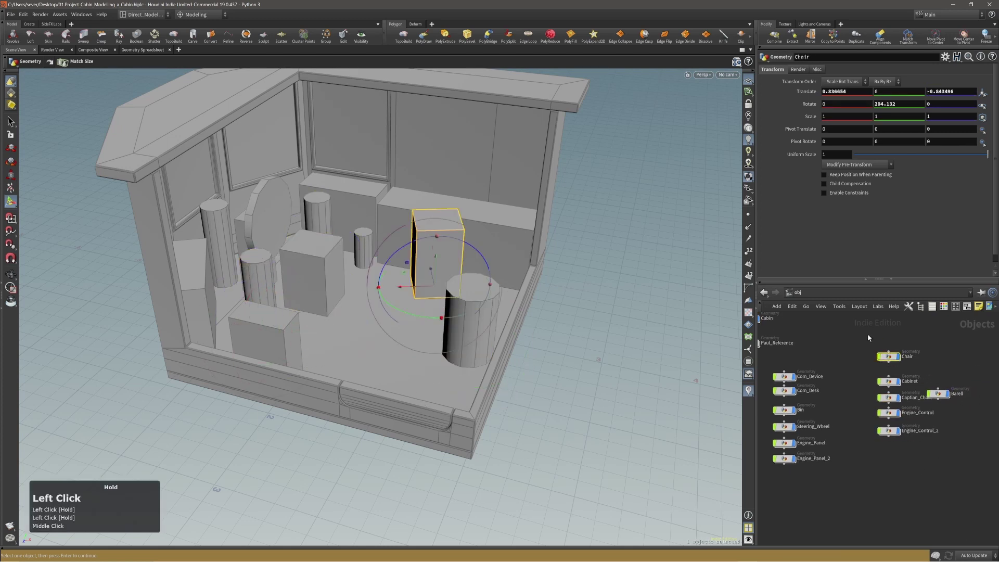
{"action": "left_click_drag", "start_coordinate": [866, 335], "coordinate": [912, 463]}
{"action": "key", "text": "a"}
{"action": "left_click_drag", "start_coordinate": [888, 368], "coordinate": [773, 462]}
{"action": "key", "text": "a"}
{"action": "left_click_drag", "start_coordinate": [785, 378], "coordinate": [838, 391]}
{"action": "left_click_drag", "start_coordinate": [938, 396], "coordinate": [930, 387]}
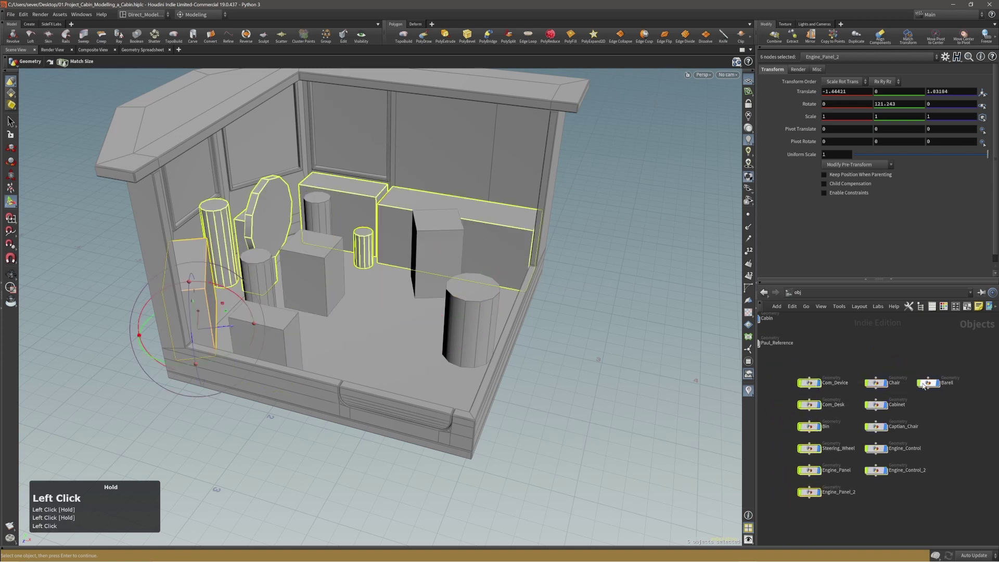
{"action": "middle_click_drag", "start_coordinate": [883, 362], "coordinate": [917, 375], "text": "alt"}
{"action": "left_click", "coordinate": [883, 357], "text": "alt"}
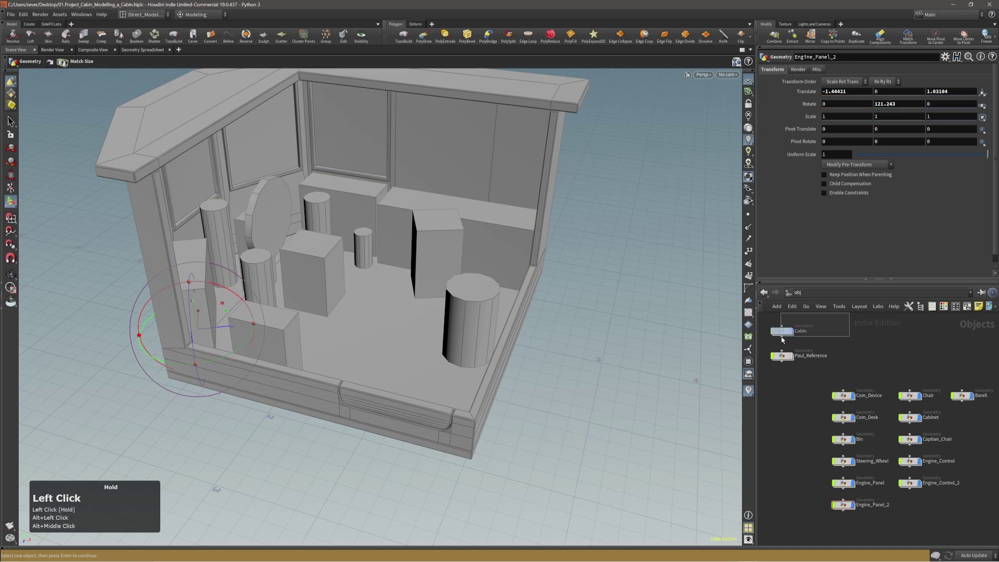
- Colour the Cabin node black with the network color palette
{"action": "left_click_drag", "start_coordinate": [783, 339], "coordinate": [783, 339]}
{"action": "key", "text": "c"}
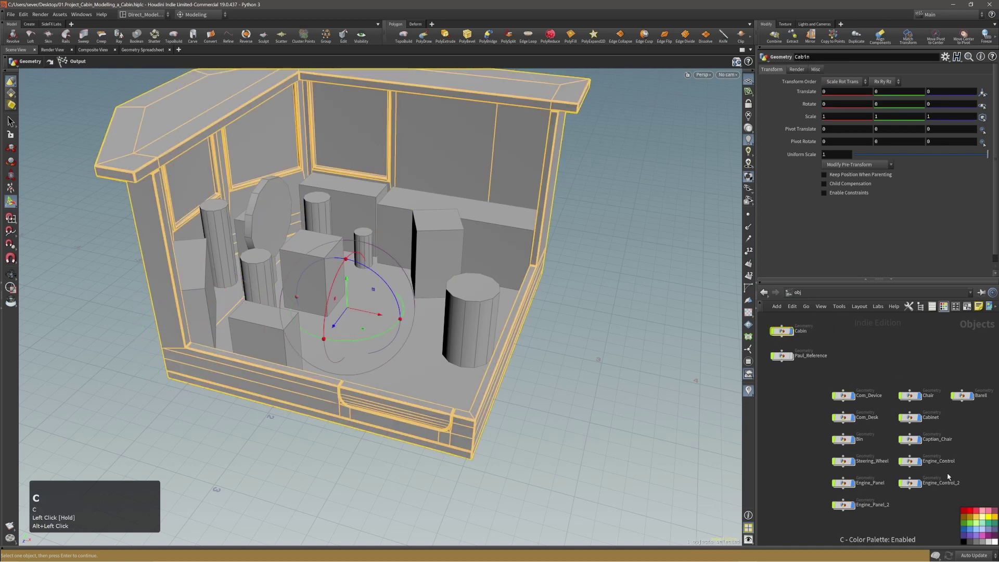
{"action": "left_click", "coordinate": [969, 445]}
{"action": "mouse_move", "coordinate": [862, 355]}
{"action": "middle_mouse_down", "text": "alt"}
{"action": "mouse_move", "coordinate": [872, 361]}
{"action": "mouse_move", "coordinate": [856, 351]}
{"action": "middle_mouse_up", "text": "alt"}
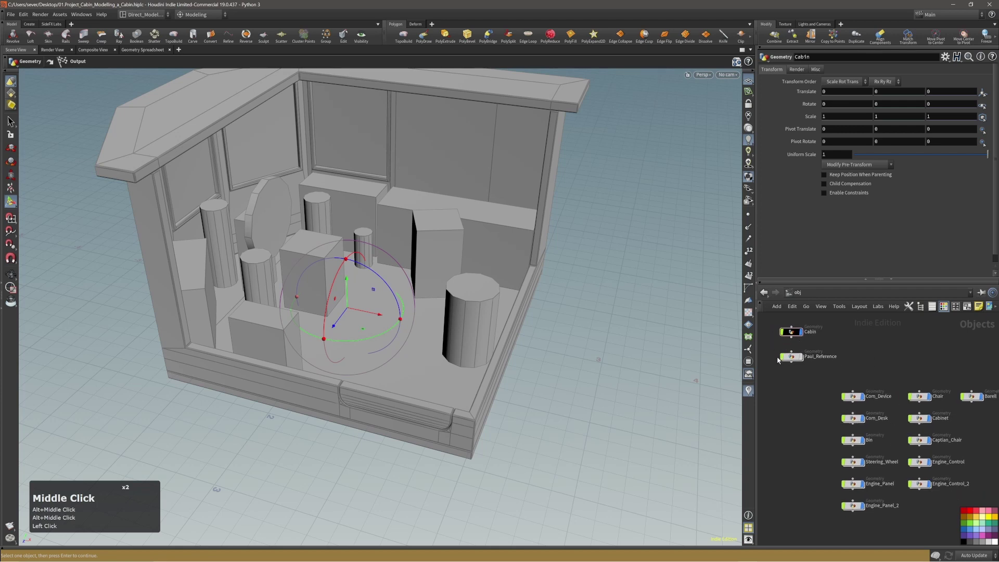
- Move the Cabin and Paul_Reference nodes together beside the prop columns, level with the Com_Device row
{"action": "left_click_drag", "start_coordinate": [788, 368], "coordinate": [787, 368]}
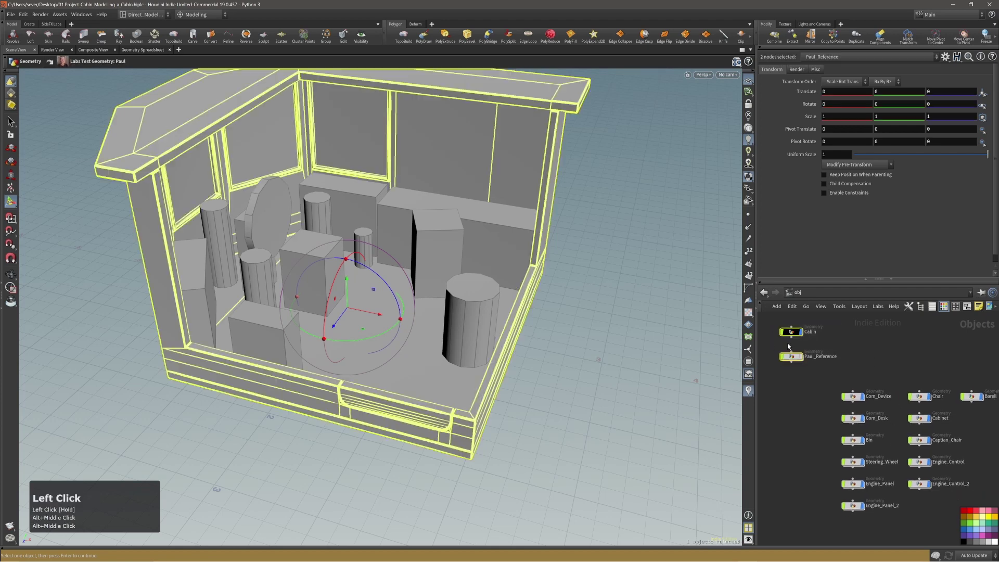
{"action": "left_click_drag", "start_coordinate": [791, 332], "coordinate": [787, 397]}
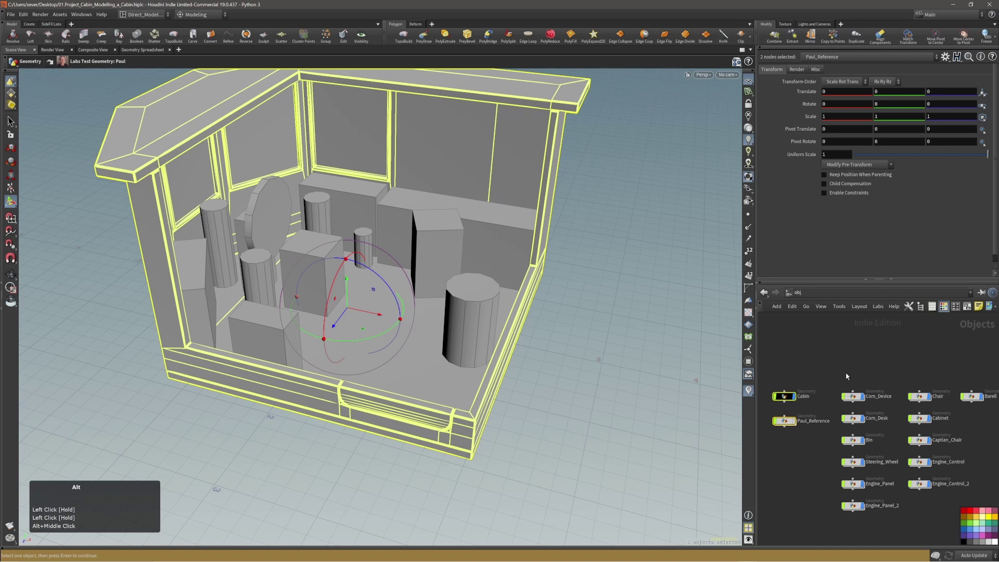
{"action": "middle_click_drag", "start_coordinate": [846, 374], "coordinate": [850, 345], "text": "alt"}
{"action": "left_click", "coordinate": [850, 344]}
- Enclose all twelve prop nodes in a network box
{"action": "left_click_drag", "start_coordinate": [839, 342], "coordinate": [988, 482]}
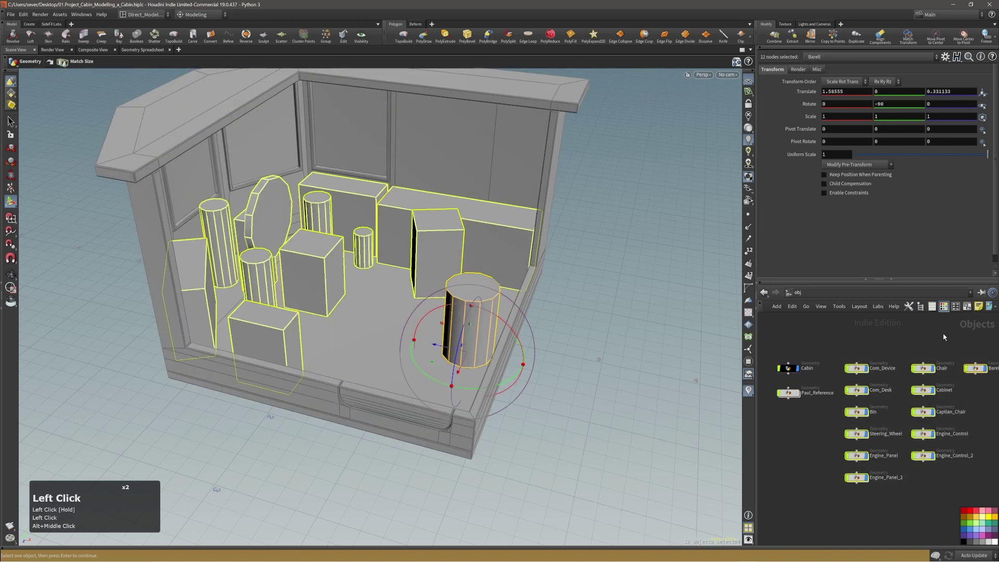
{"action": "left_click_drag", "start_coordinate": [847, 342], "coordinate": [976, 484]}
{"action": "key", "text": "shift+o"}
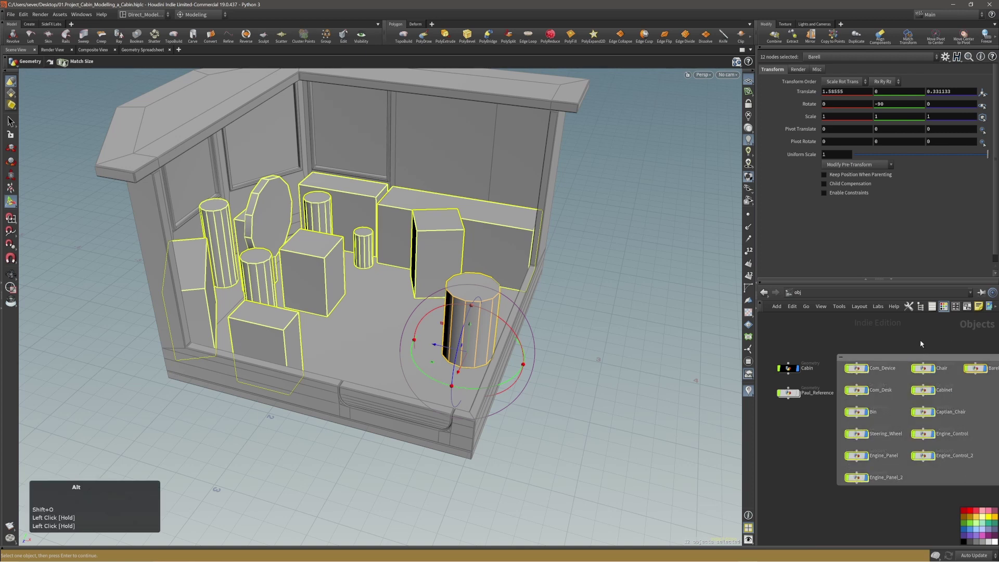
{"action": "middle_click_drag", "start_coordinate": [920, 340], "coordinate": [887, 336]}
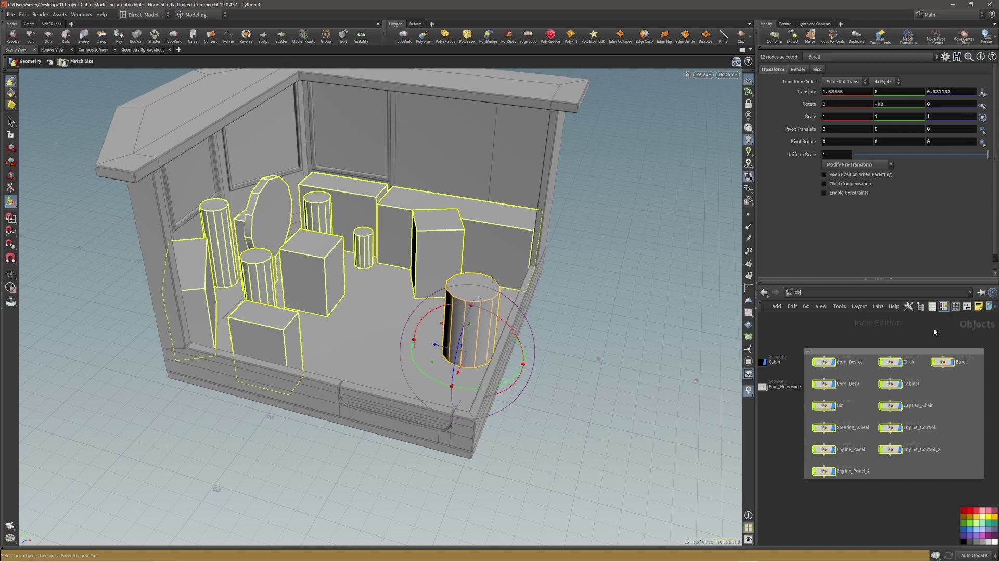
{"action": "middle_click_drag", "start_coordinate": [918, 338], "coordinate": [913, 335], "text": "alt"}
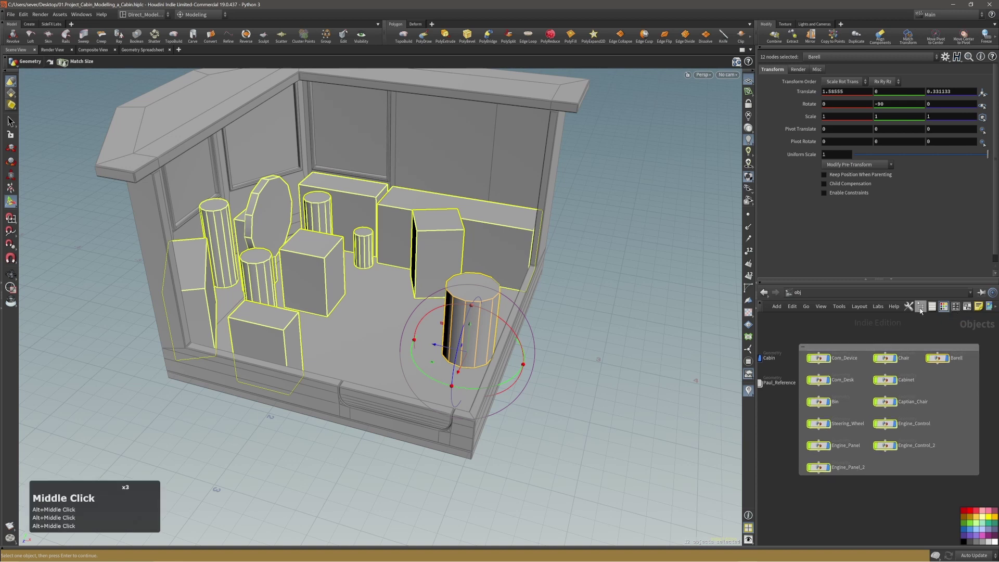
{"action": "left_click", "coordinate": [956, 309]}
{"action": "left_click", "coordinate": [967, 307]}
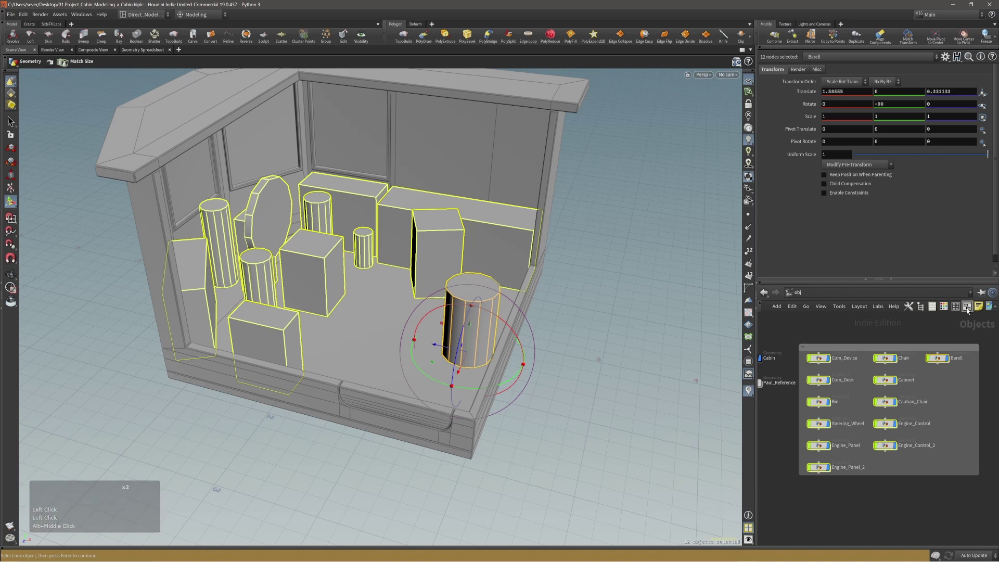
- Move the network box of props slightly farther from the Cabin and Paul_Reference nodes and clear the selection
{"action": "scroll", "coordinate": [886, 333], "scroll_direction": "down", "scroll_amount": 1}
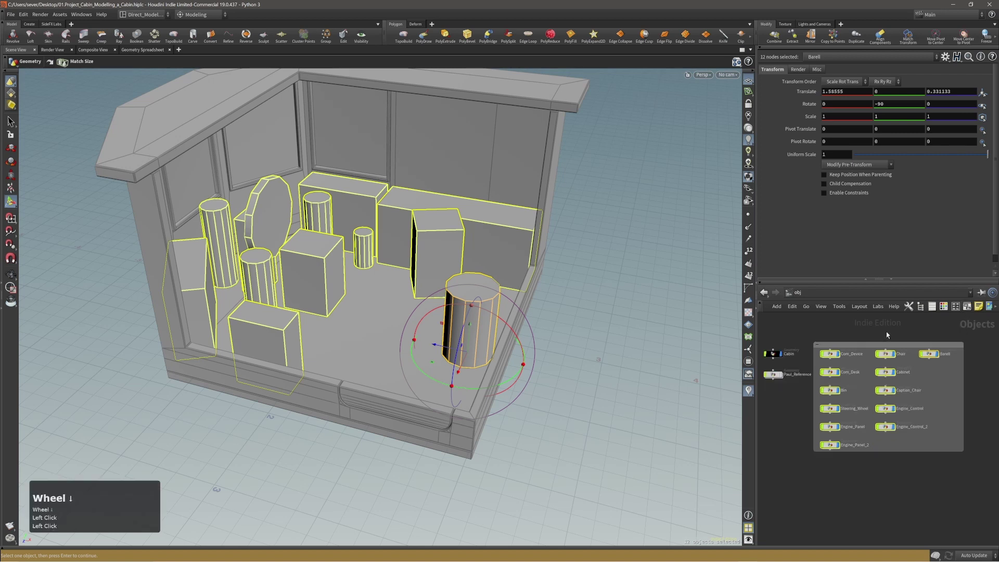
{"action": "middle_click", "coordinate": [893, 335], "text": "alt"}
{"action": "middle_click_drag", "start_coordinate": [865, 327], "coordinate": [877, 334], "text": "alt"}
{"action": "left_click", "coordinate": [873, 353]}
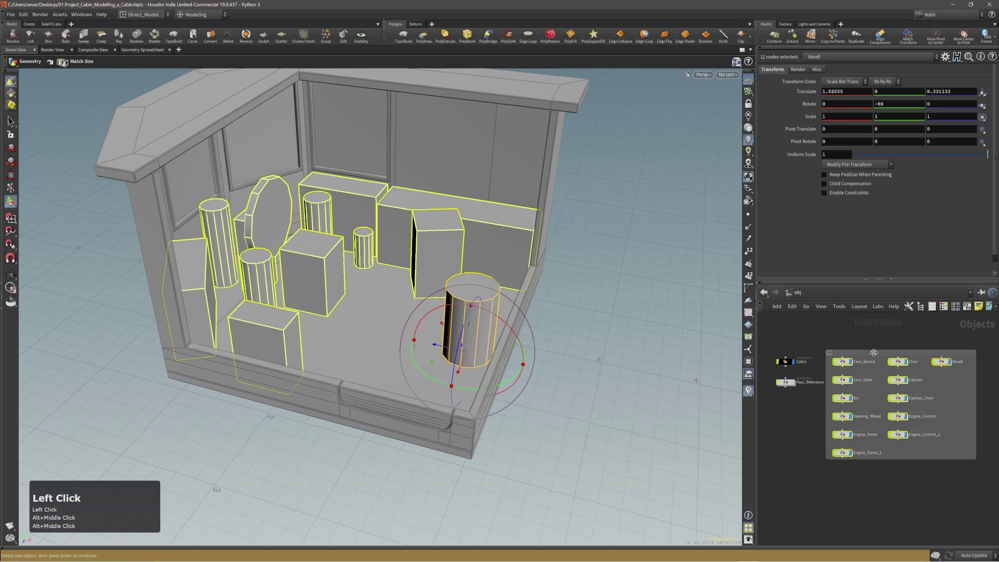
{"action": "mouse_move", "coordinate": [874, 353]}
{"action": "left_mouse_down"}
{"action": "mouse_move", "coordinate": [878, 374]}
{"action": "mouse_move", "coordinate": [840, 428]}
{"action": "mouse_move", "coordinate": [834, 405]}
{"action": "mouse_move", "coordinate": [889, 363]}
{"action": "left_mouse_up"}
{"action": "left_click", "coordinate": [886, 347]}
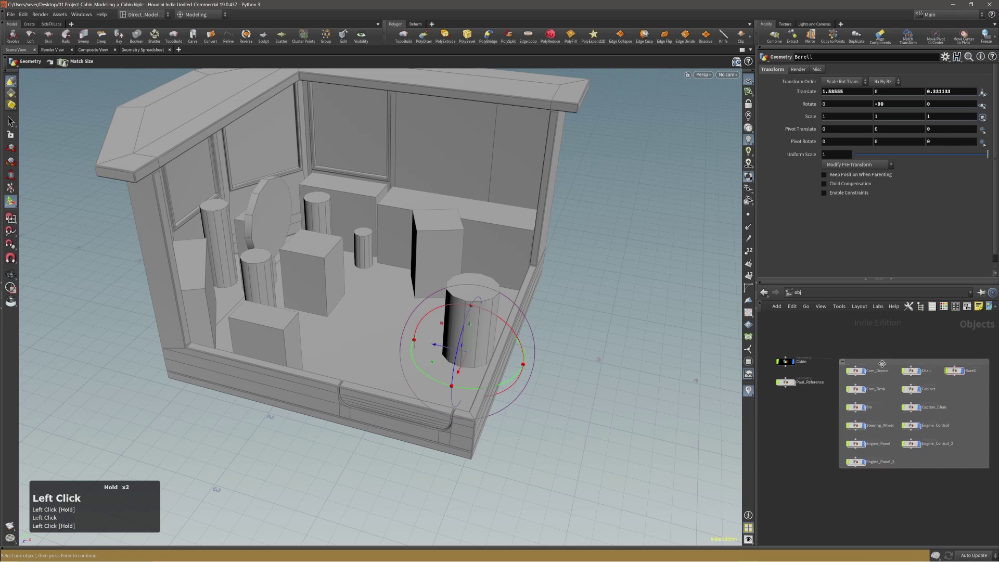
- Title the network box around the twelve prop nodes "Asset"
{"action": "middle_click_drag", "start_coordinate": [865, 344], "coordinate": [851, 335], "text": "alt"}
{"action": "double_click", "coordinate": [826, 352]}
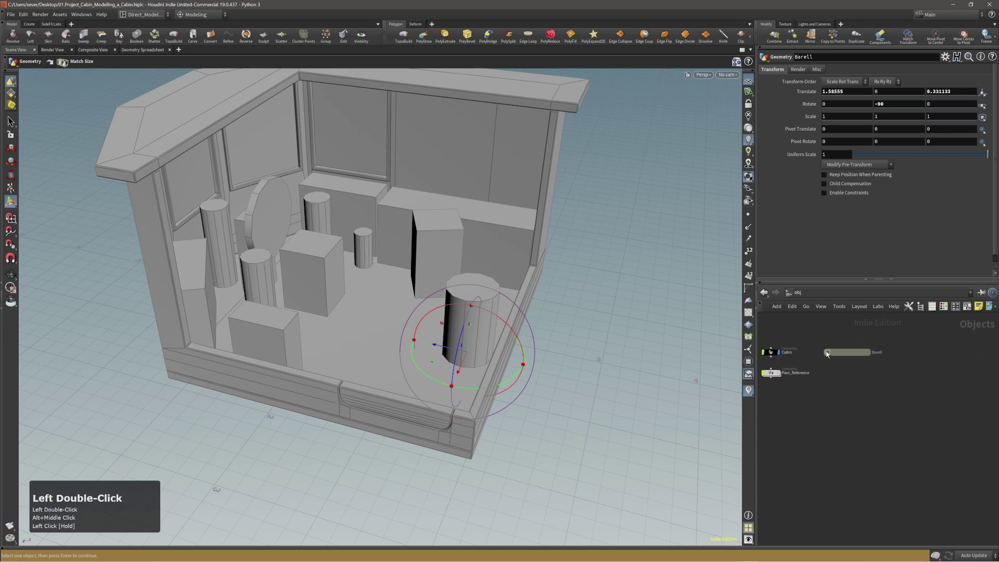
{"action": "left_click", "coordinate": [827, 353]}
{"action": "double_click", "coordinate": [857, 353]}
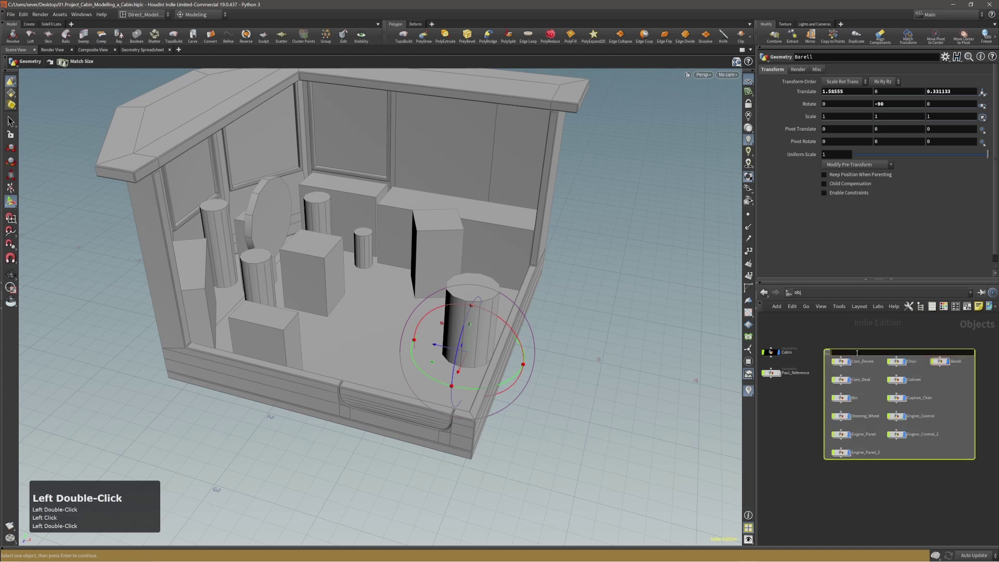
{"action": "type", "text": "Asset"}
{"action": "key", "text": "Return"}
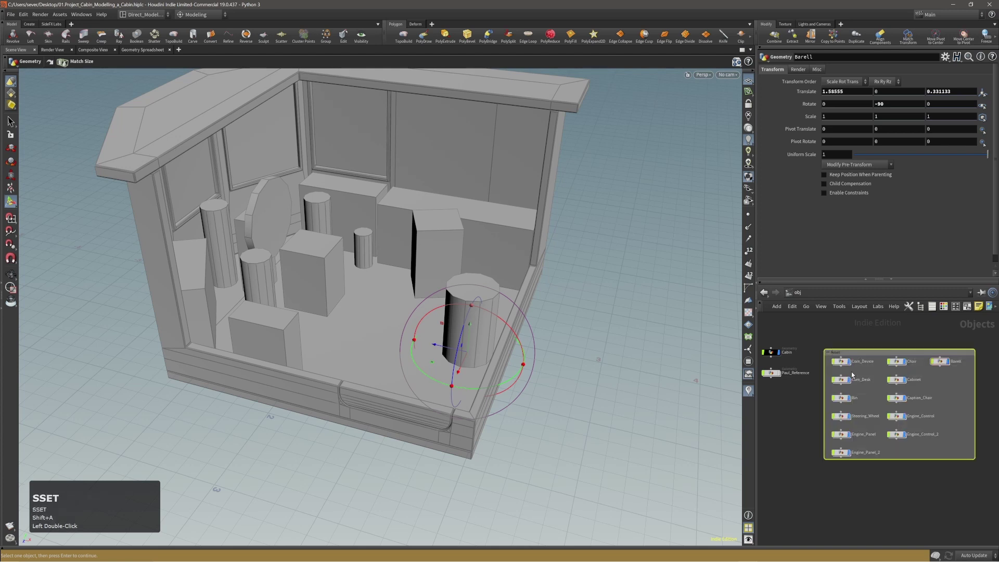
- Collapse the Asset network box to inspect its title and expand it again
{"action": "left_click", "coordinate": [837, 352]}
{"action": "left_click", "coordinate": [828, 352]}
{"action": "middle_click_drag", "start_coordinate": [851, 330], "coordinate": [860, 335], "text": "alt"}
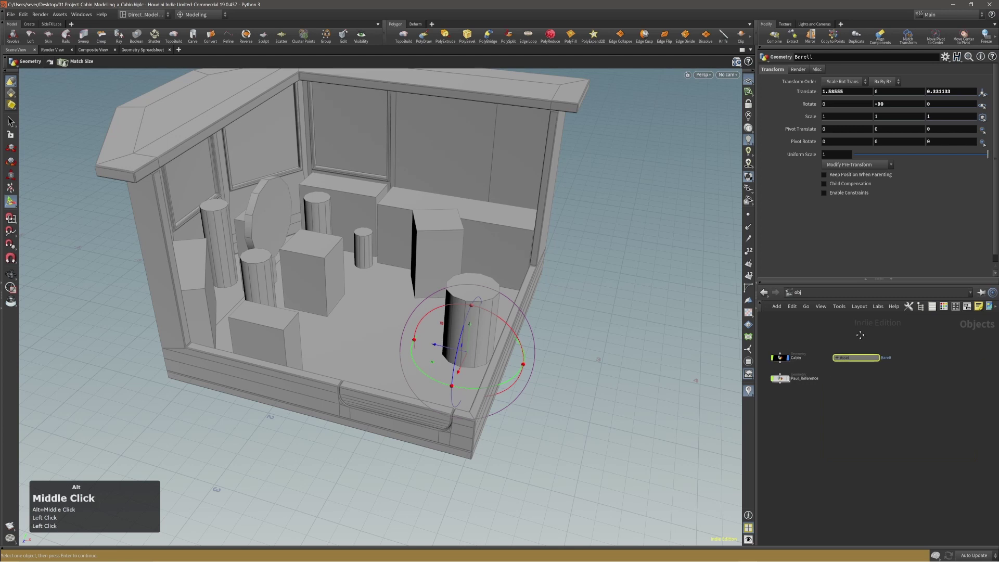
{"action": "scroll", "coordinate": [854, 364], "scroll_direction": "up", "scroll_amount": 5}
{"action": "scroll", "coordinate": [856, 367], "scroll_direction": "down", "scroll_amount": 1}
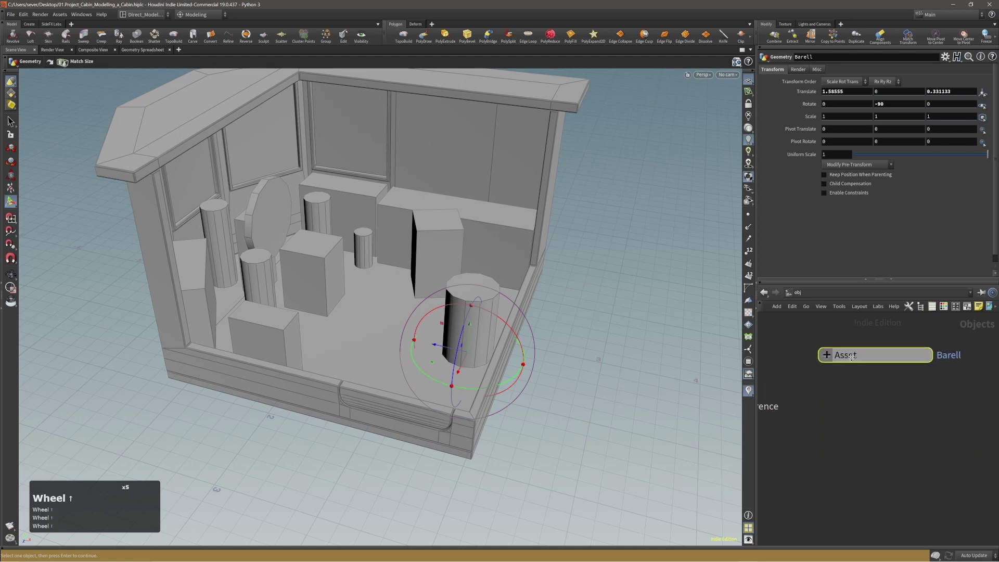
{"action": "left_click", "coordinate": [859, 364]}
{"action": "scroll", "coordinate": [862, 362], "scroll_direction": "down", "scroll_amount": 2}
{"action": "left_click_drag", "start_coordinate": [862, 357], "coordinate": [874, 355]}
{"action": "left_click", "coordinate": [849, 357]}
- Move the expanded Asset network box slightly closer to the Cabin and Paul_Reference nodes and clear the selection
{"action": "scroll", "coordinate": [815, 347], "scroll_direction": "down", "scroll_amount": 4}
{"action": "middle_click_drag", "start_coordinate": [815, 343], "coordinate": [825, 352], "text": "alt"}
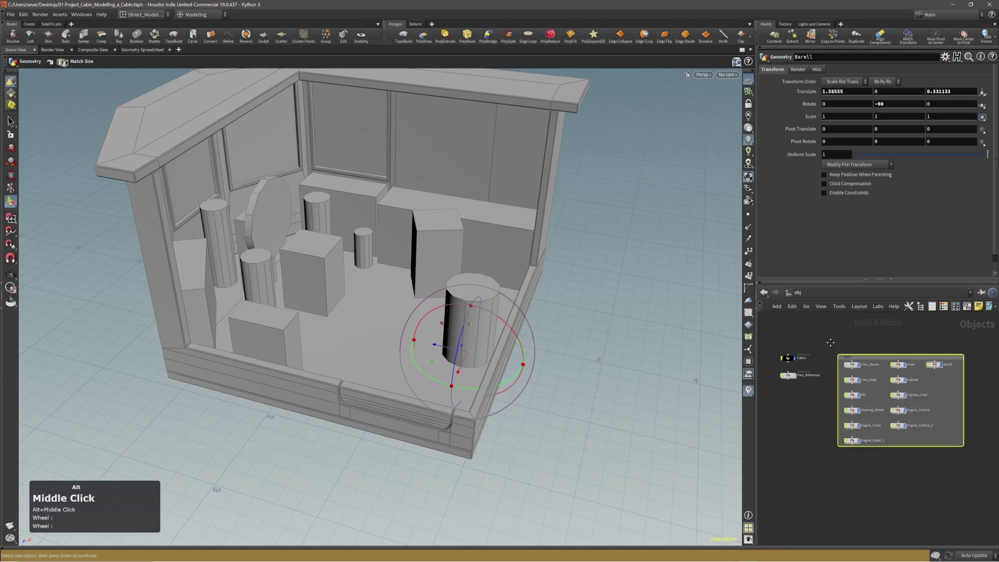
{"action": "left_click_drag", "start_coordinate": [896, 357], "coordinate": [889, 357]}
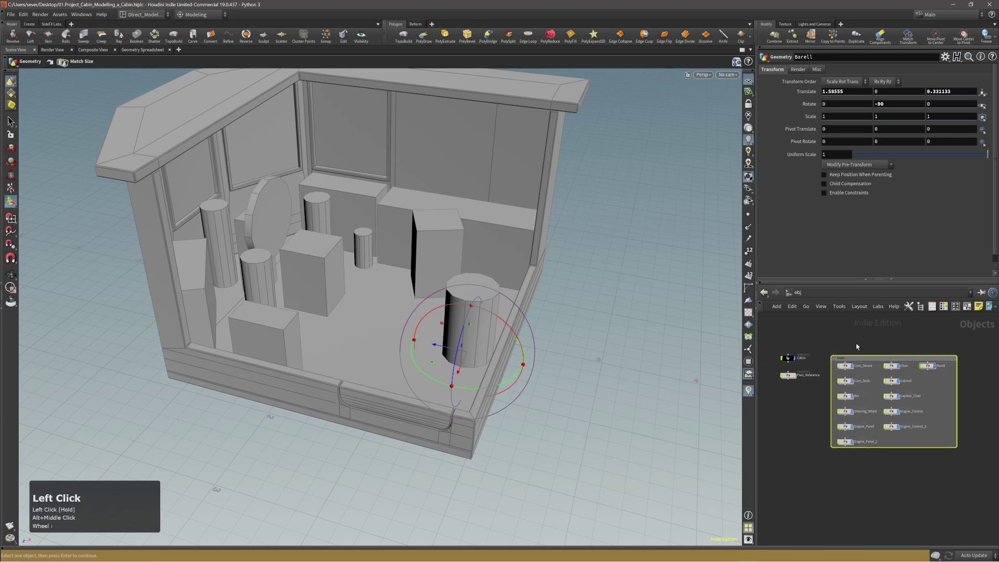
{"action": "middle_click_drag", "start_coordinate": [856, 345], "coordinate": [859, 345], "text": "alt"}
{"action": "left_click", "coordinate": [859, 345]}
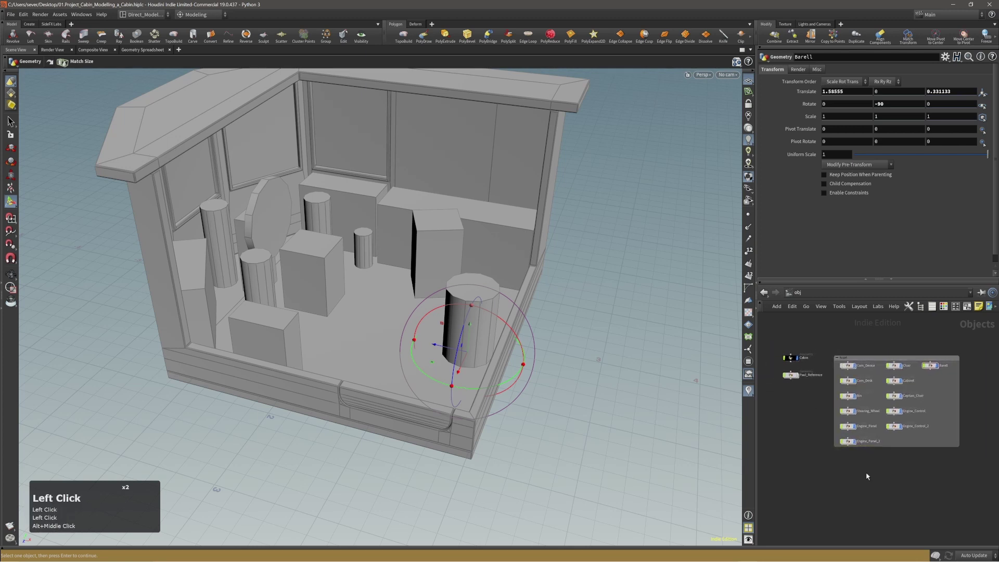
{"action": "mouse_move", "coordinate": [789, 435]}
{"action": "middle_mouse_down"}
{"action": "mouse_move", "coordinate": [802, 440]}
{"action": "mouse_move", "coordinate": [801, 422]}
{"action": "middle_mouse_up"}
{"action": "middle_click", "coordinate": [806, 442], "text": "alt"}
{"action": "scroll", "coordinate": [806, 407], "scroll_direction": "up", "scroll_amount": 2}
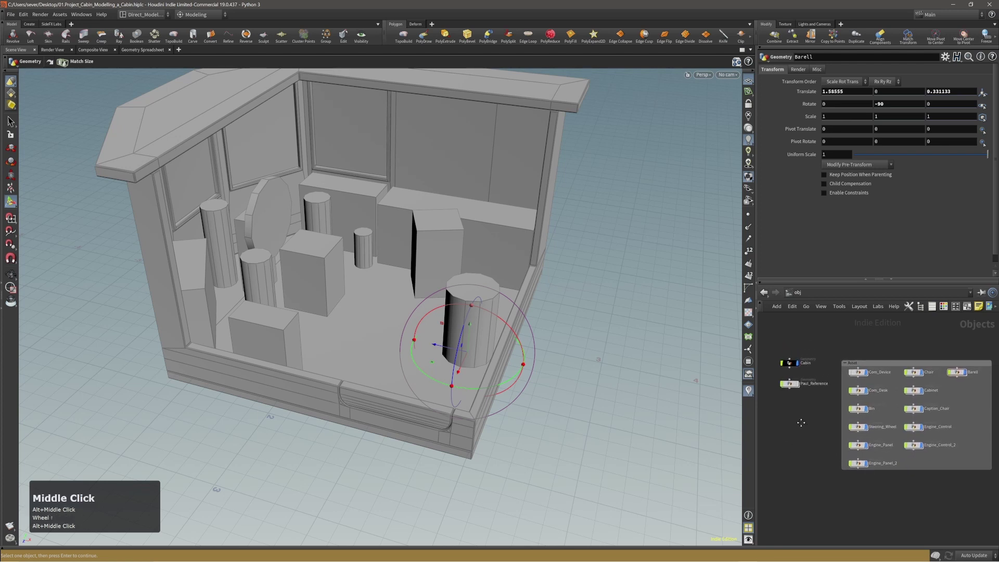
- Select the Chair block behind the barrel in the cabin scene
{"action": "left_click", "coordinate": [695, 411]}
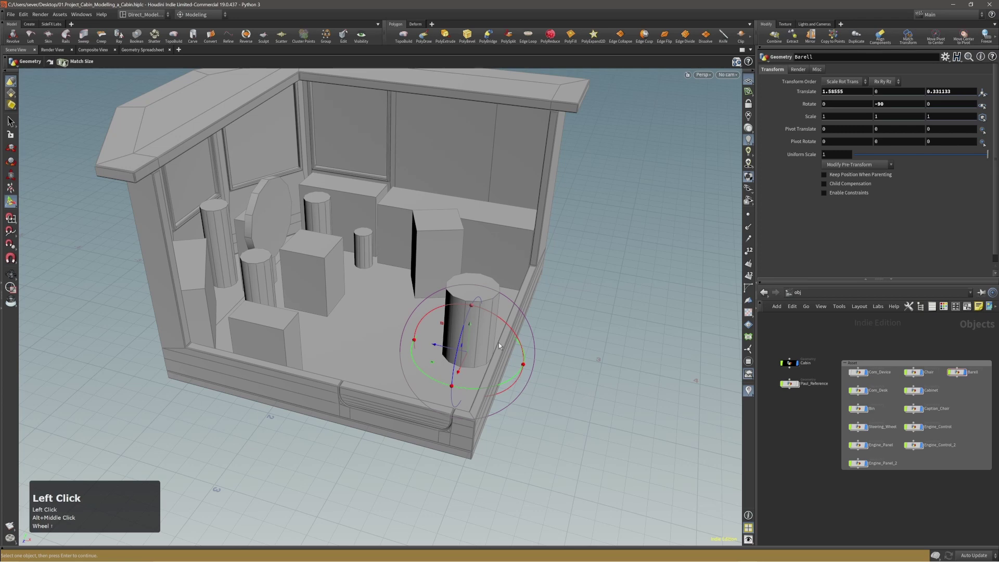
{"action": "right_click_drag", "start_coordinate": [468, 334], "coordinate": [404, 307], "text": "alt"}
{"action": "middle_click_drag", "start_coordinate": [404, 307], "coordinate": [413, 335], "text": "alt"}
{"action": "left_click_drag", "start_coordinate": [413, 336], "coordinate": [405, 306], "text": "alt"}
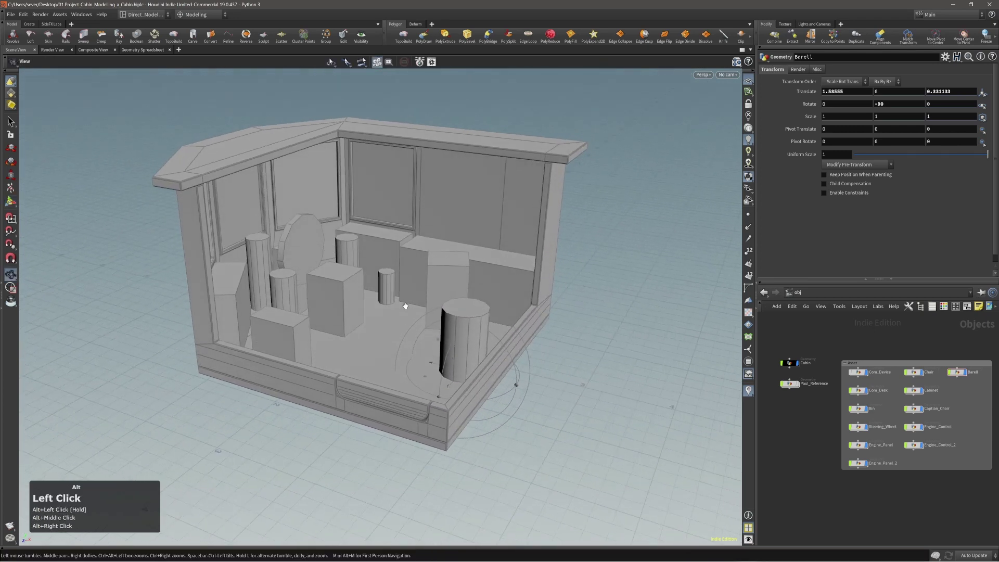
{"action": "left_click", "coordinate": [609, 399]}
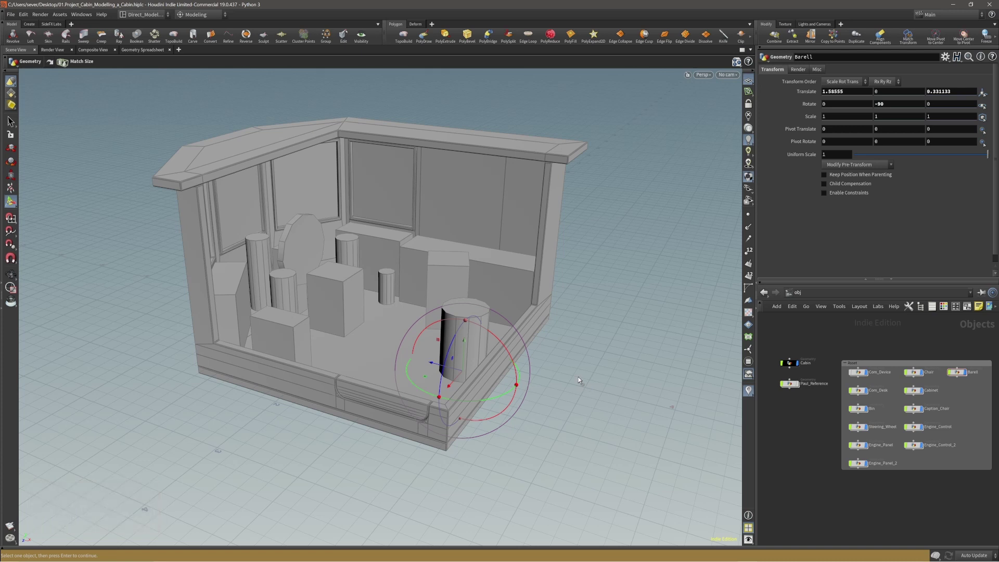
{"action": "left_click", "coordinate": [440, 277]}
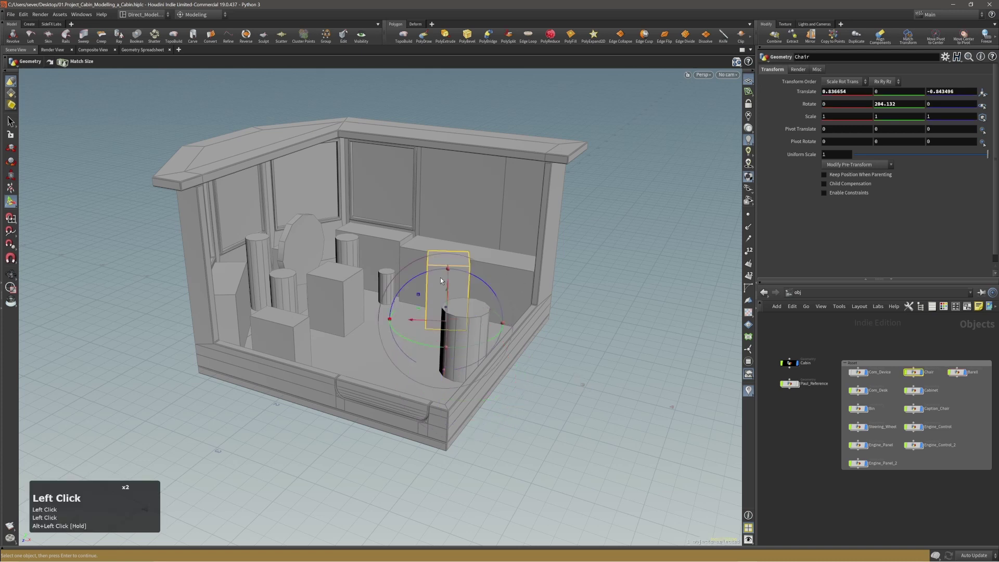